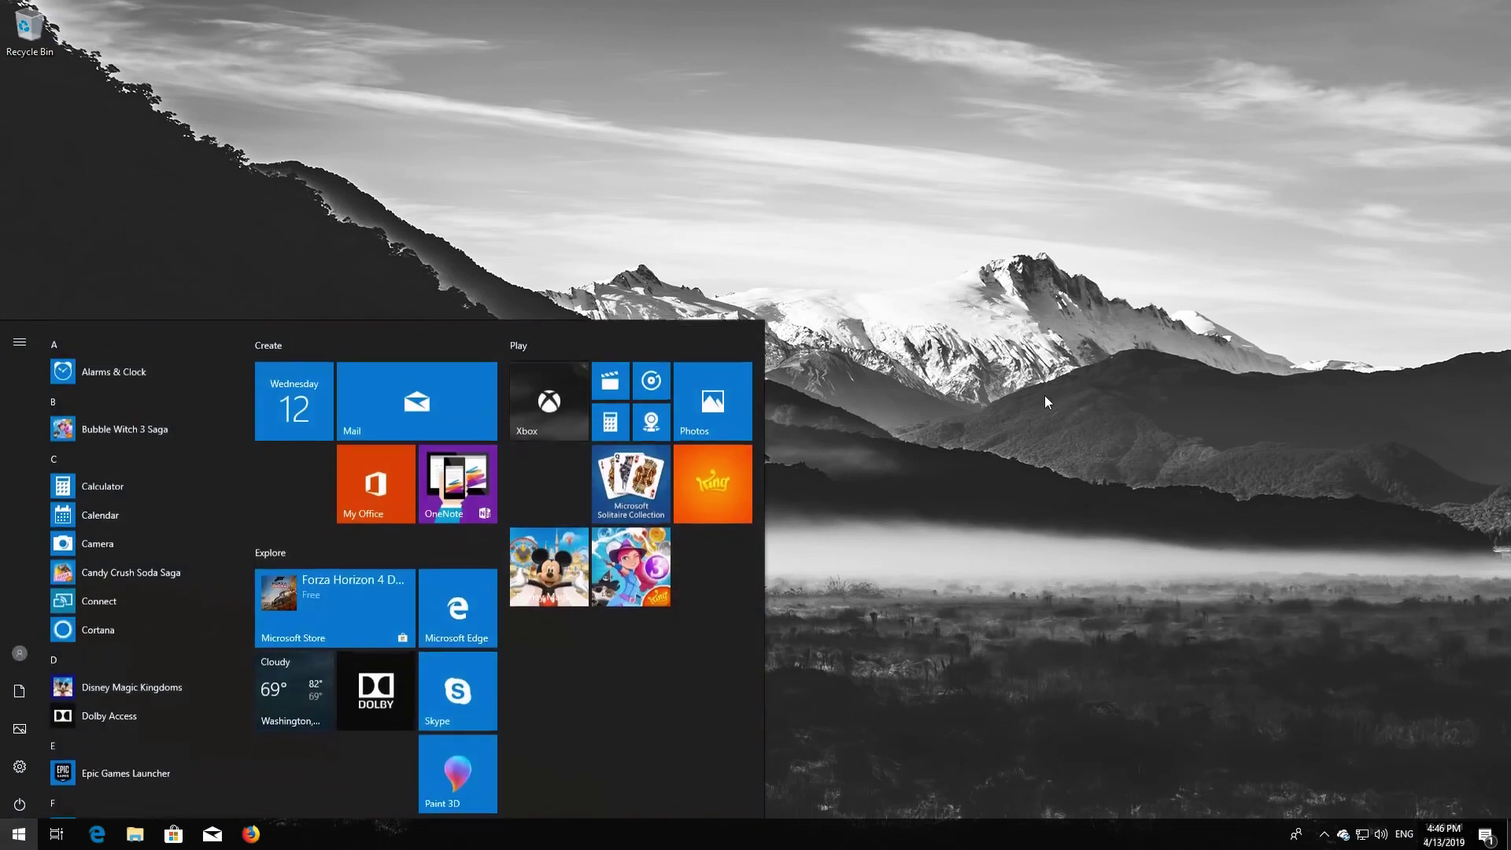
- Find the Troubleshoot settings through a system search and run the Windows Update troubleshooter
type("troubleshoo")
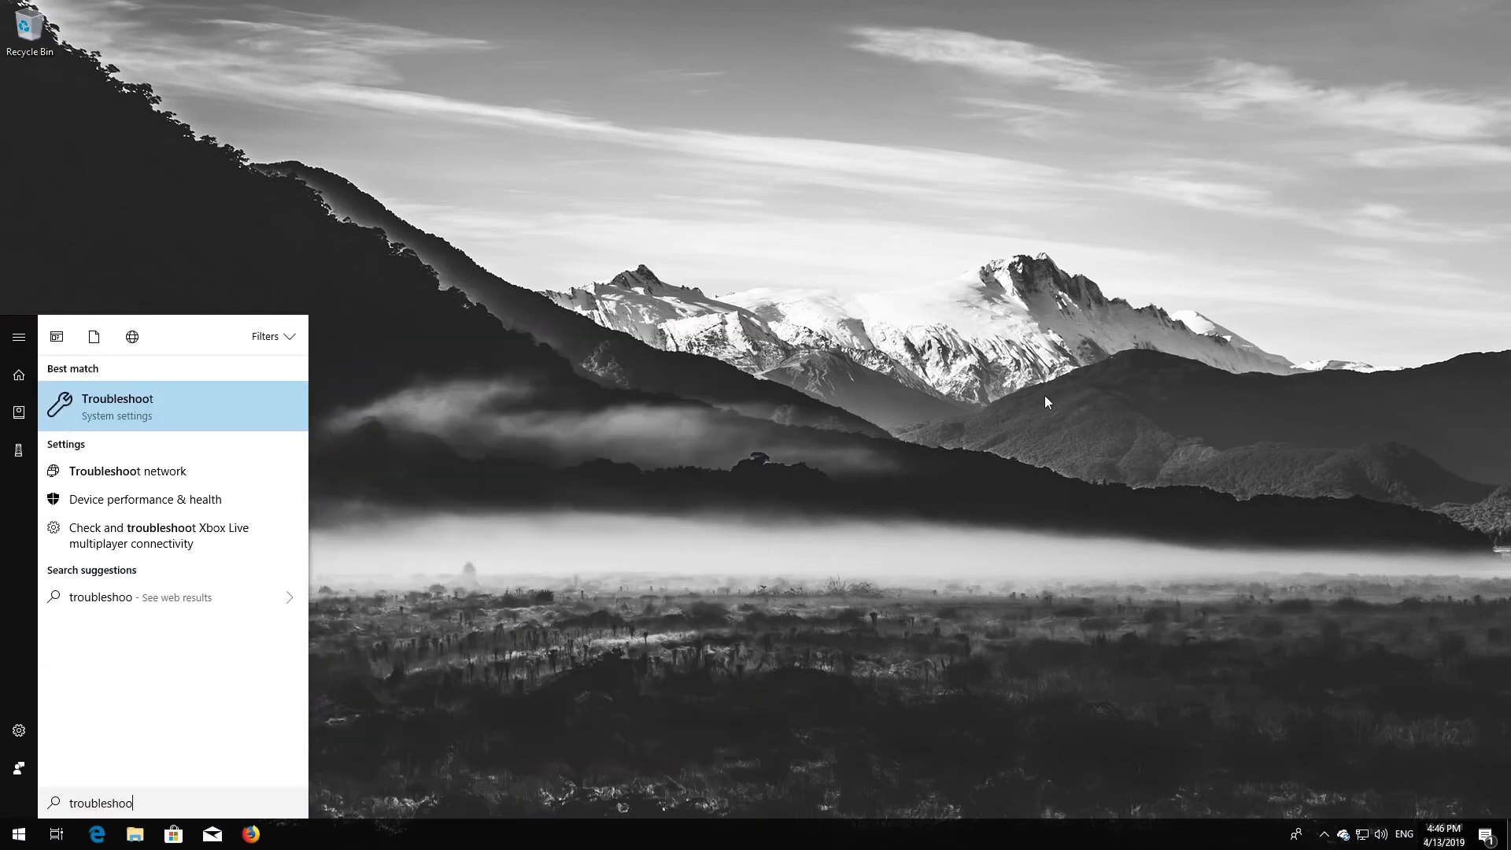
type("t")
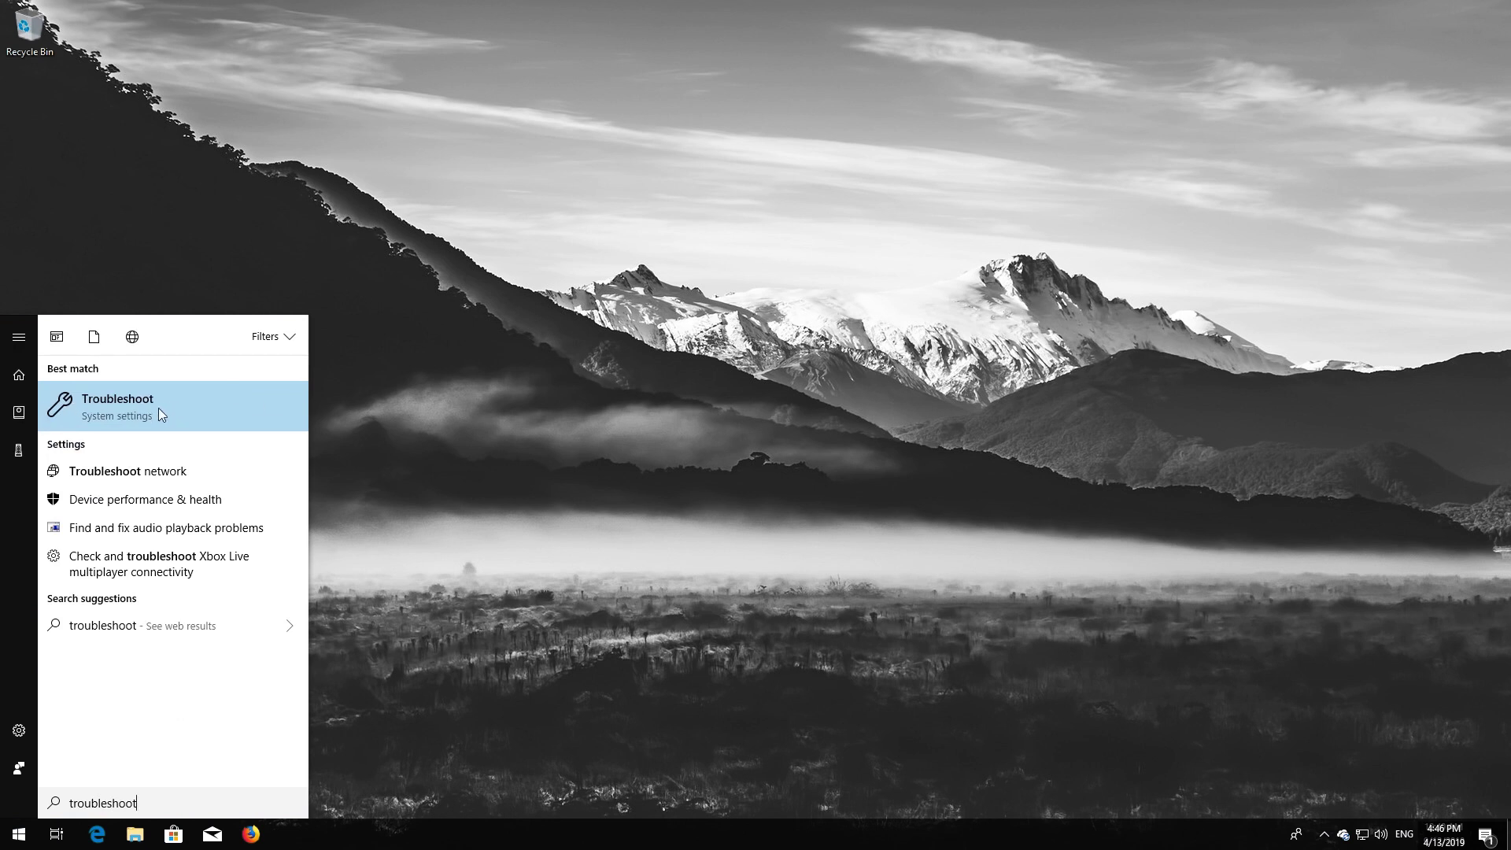
left_click(112, 404)
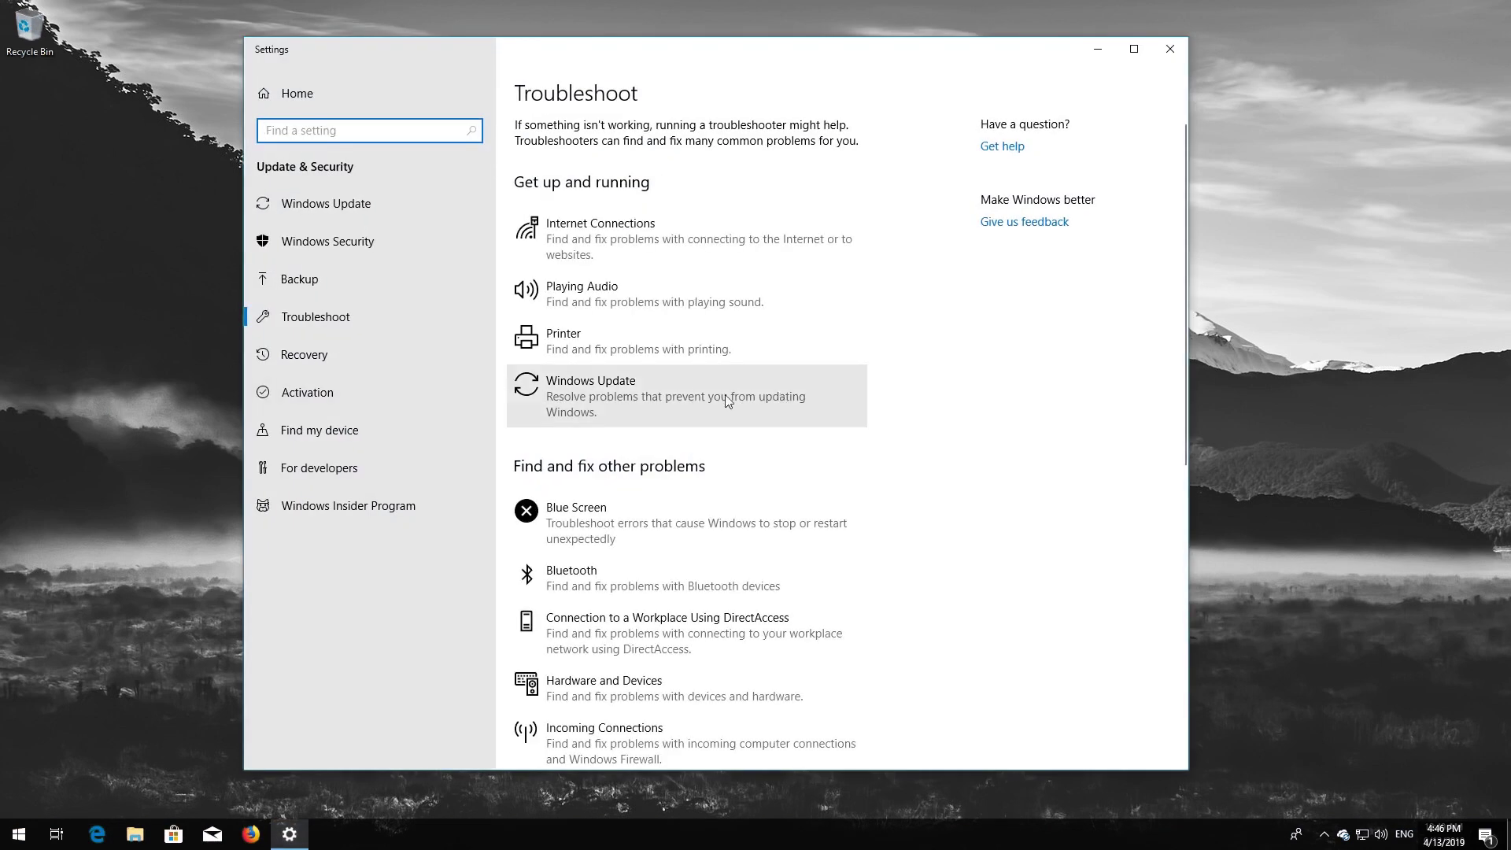
left_click(637, 403)
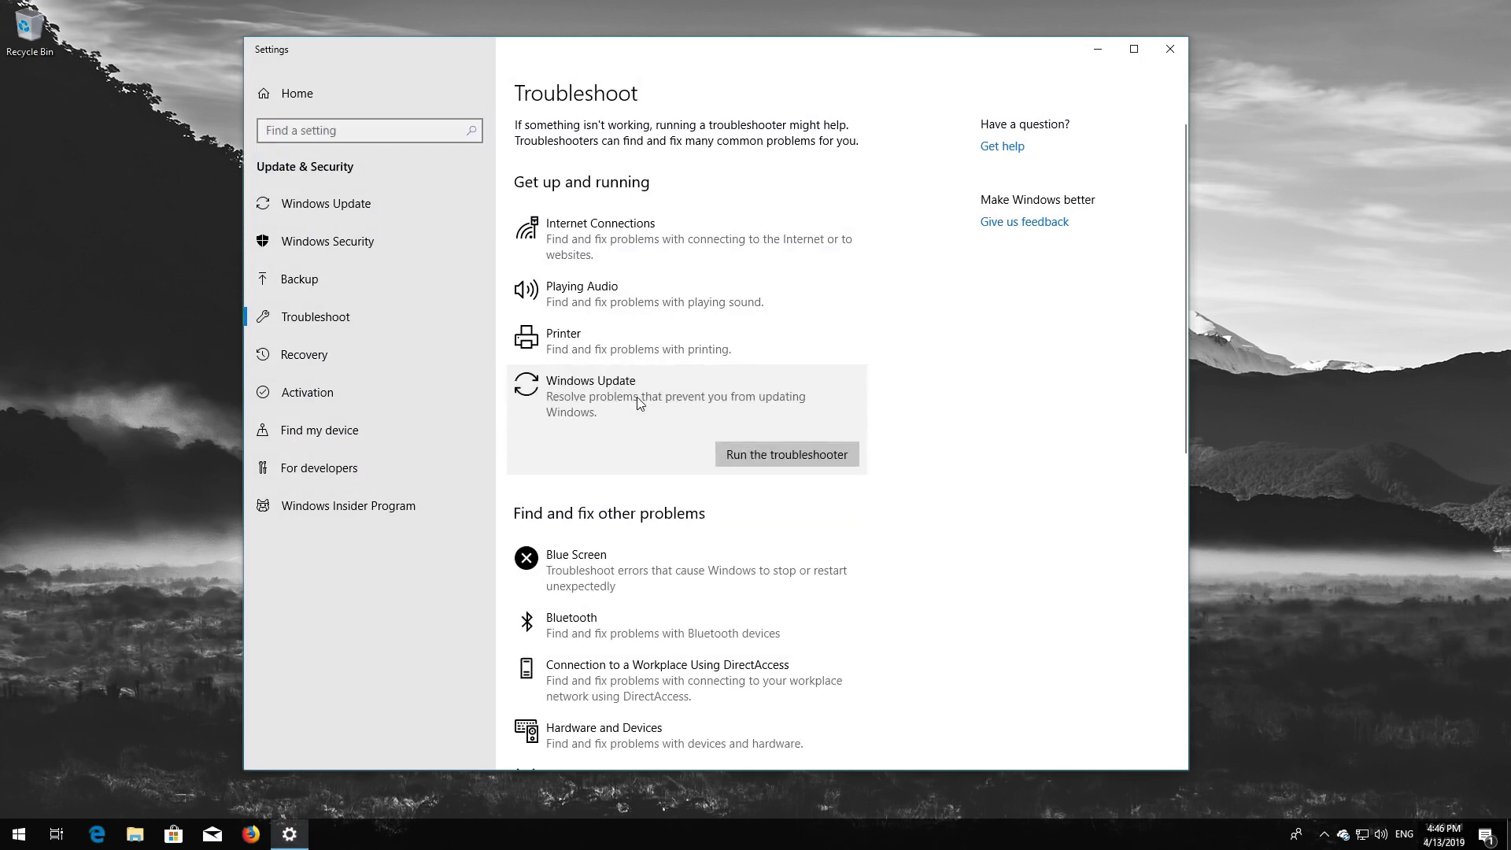
left_click(775, 461)
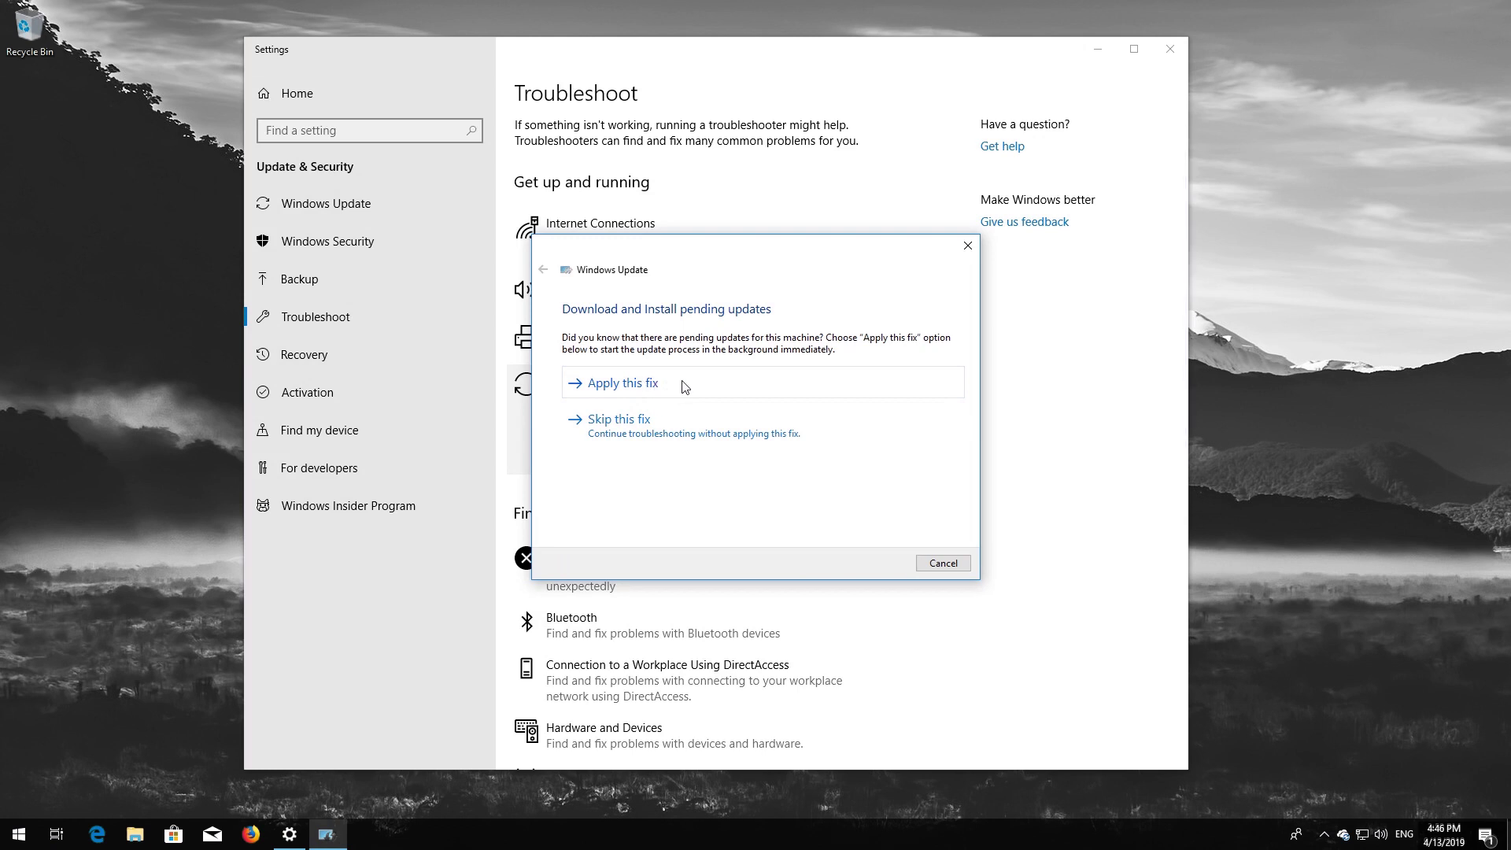
- Apply the fix to download and install pending updates, then close the troubleshooter and Settings
left_click(670, 388)
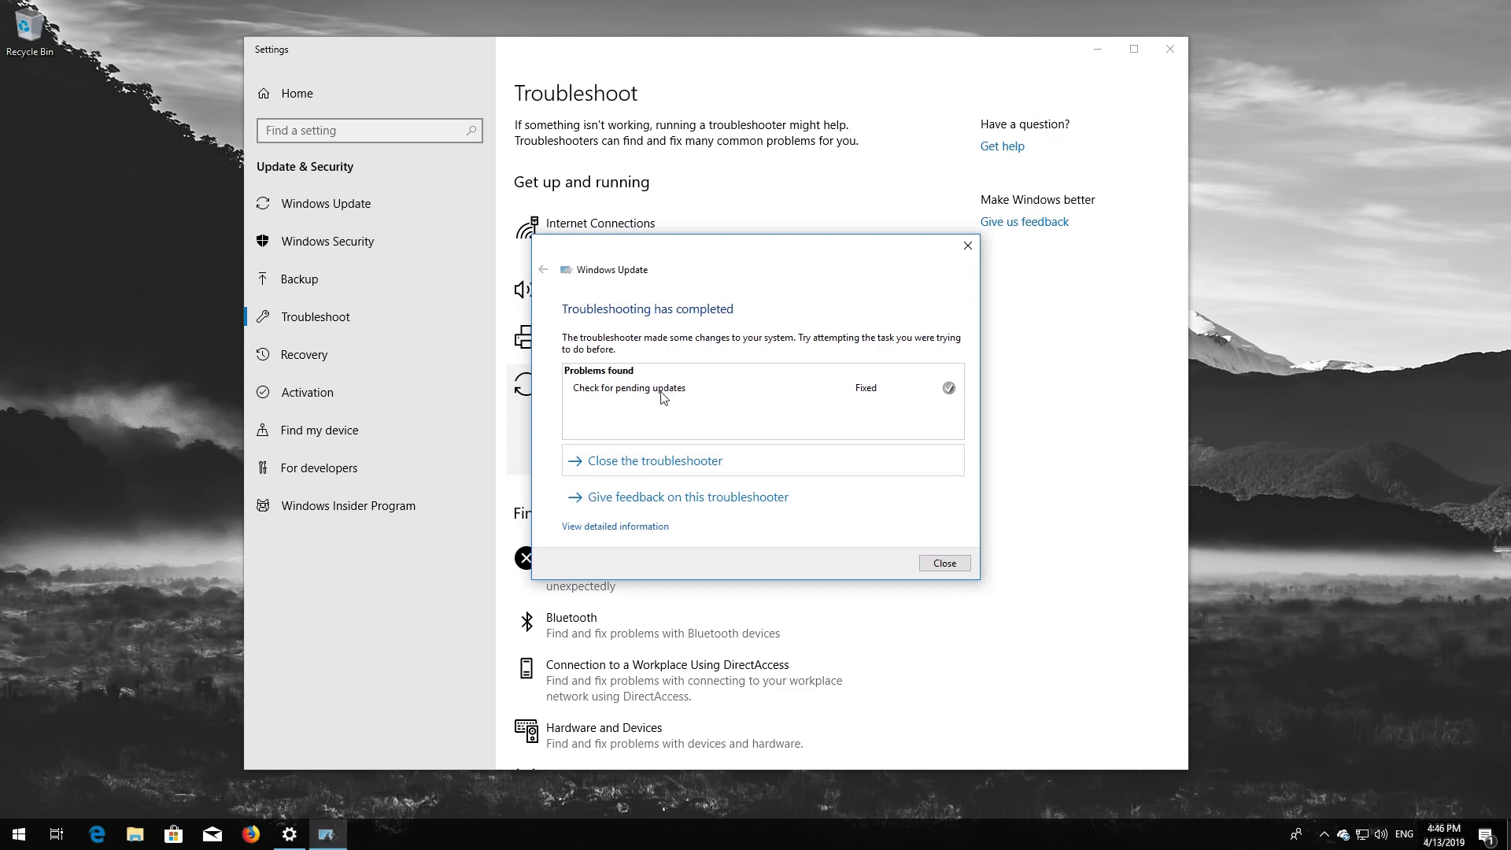
left_click(945, 563)
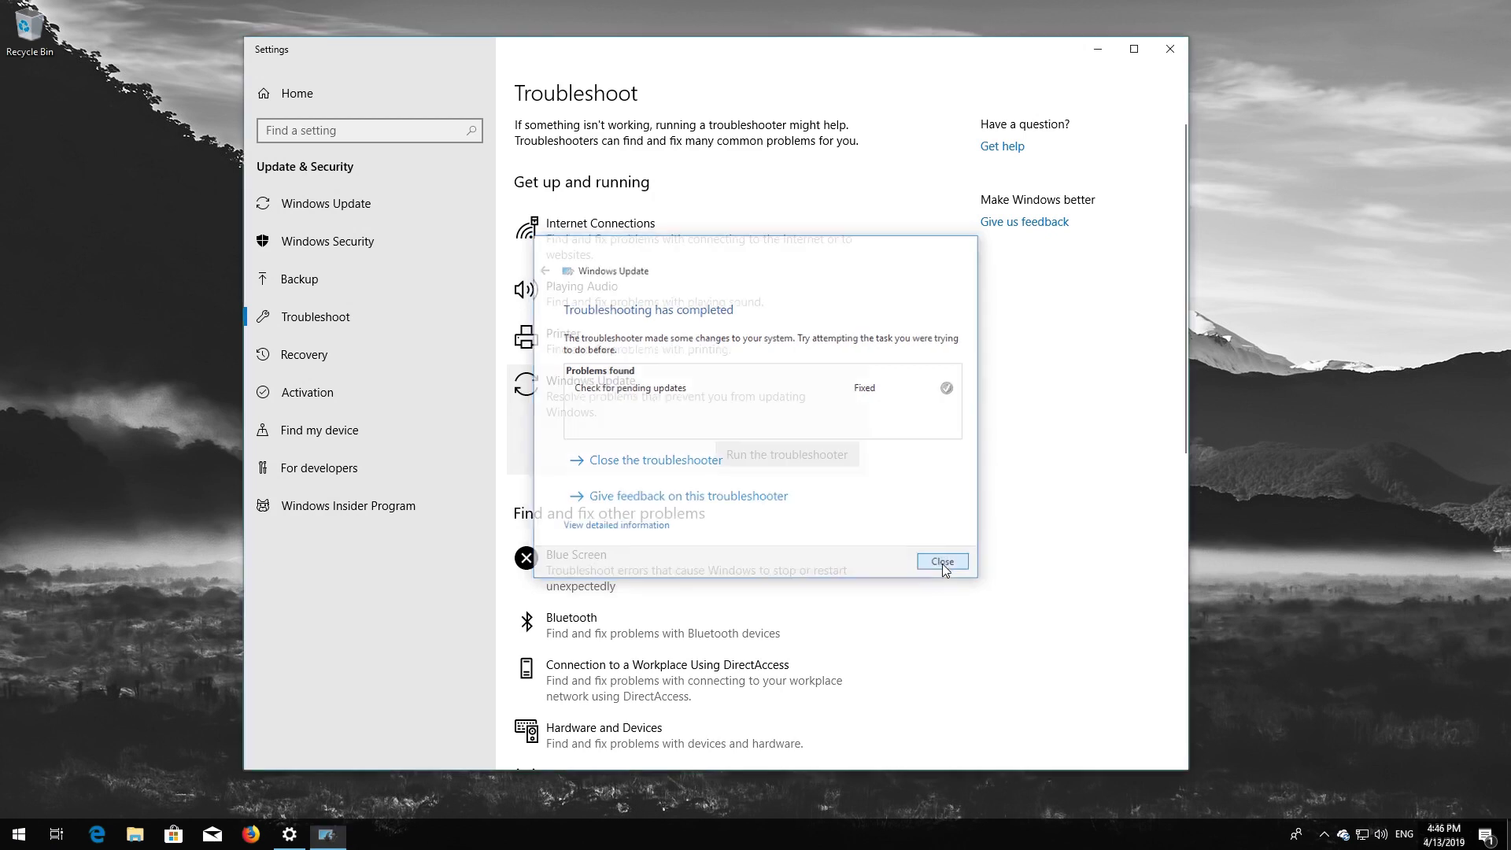
left_click(1169, 49)
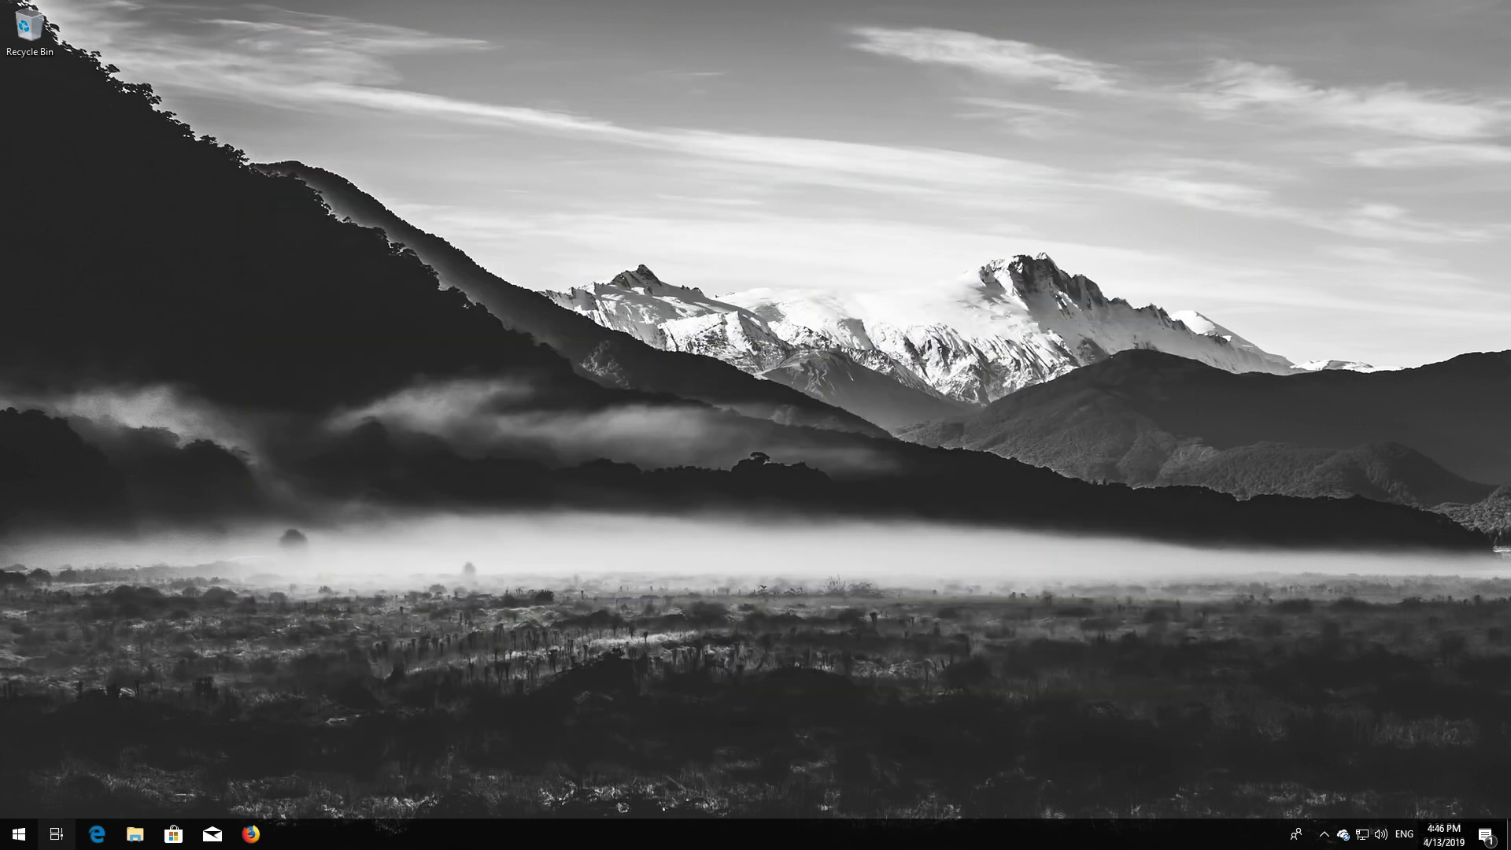
- Restart the computer after the Windows Update troubleshooting
left_click(19, 834)
left_click(19, 803)
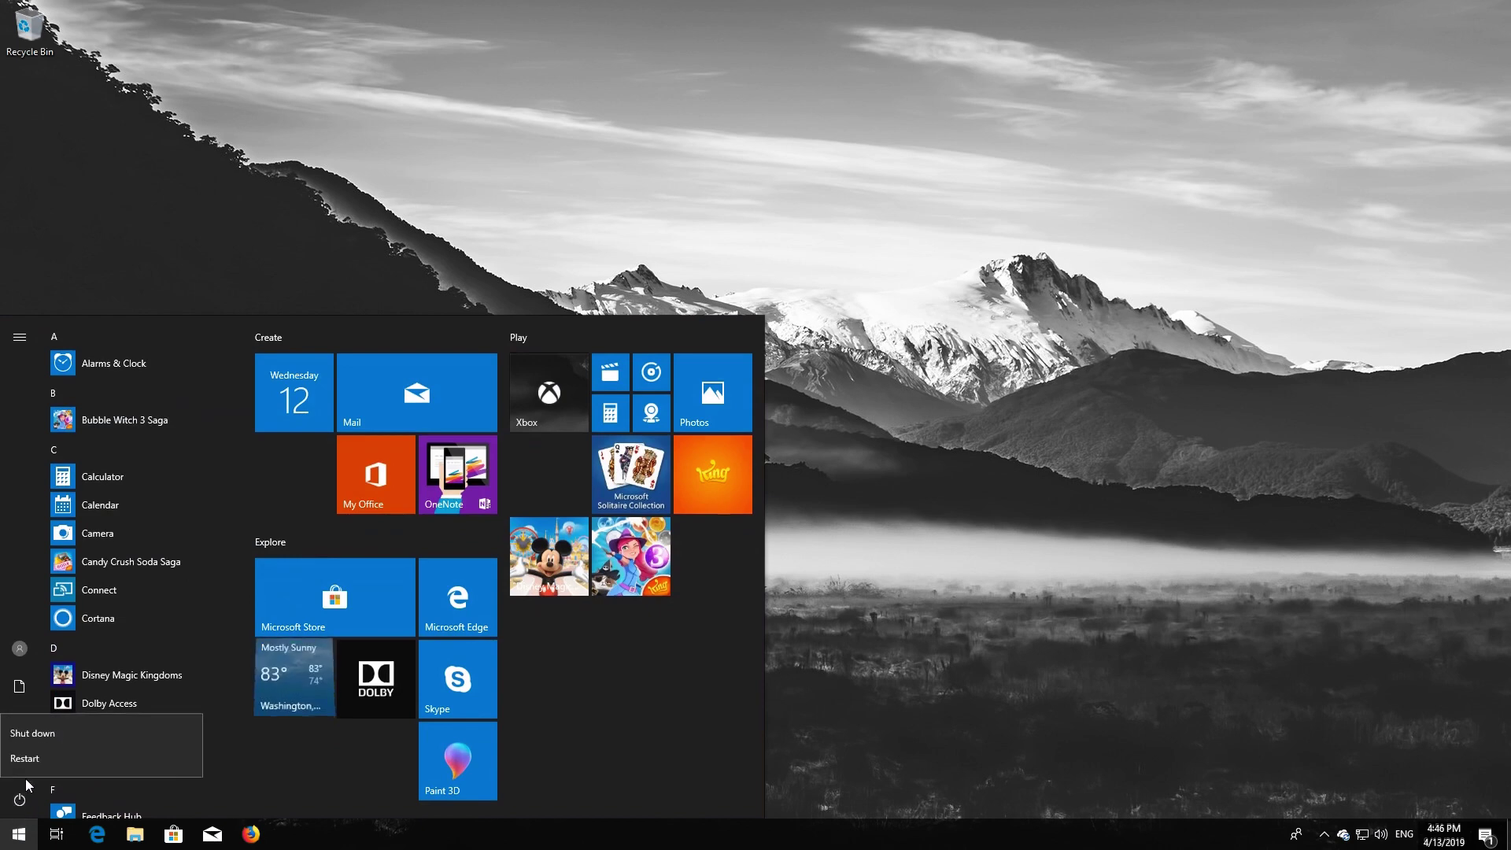
left_click(35, 762)
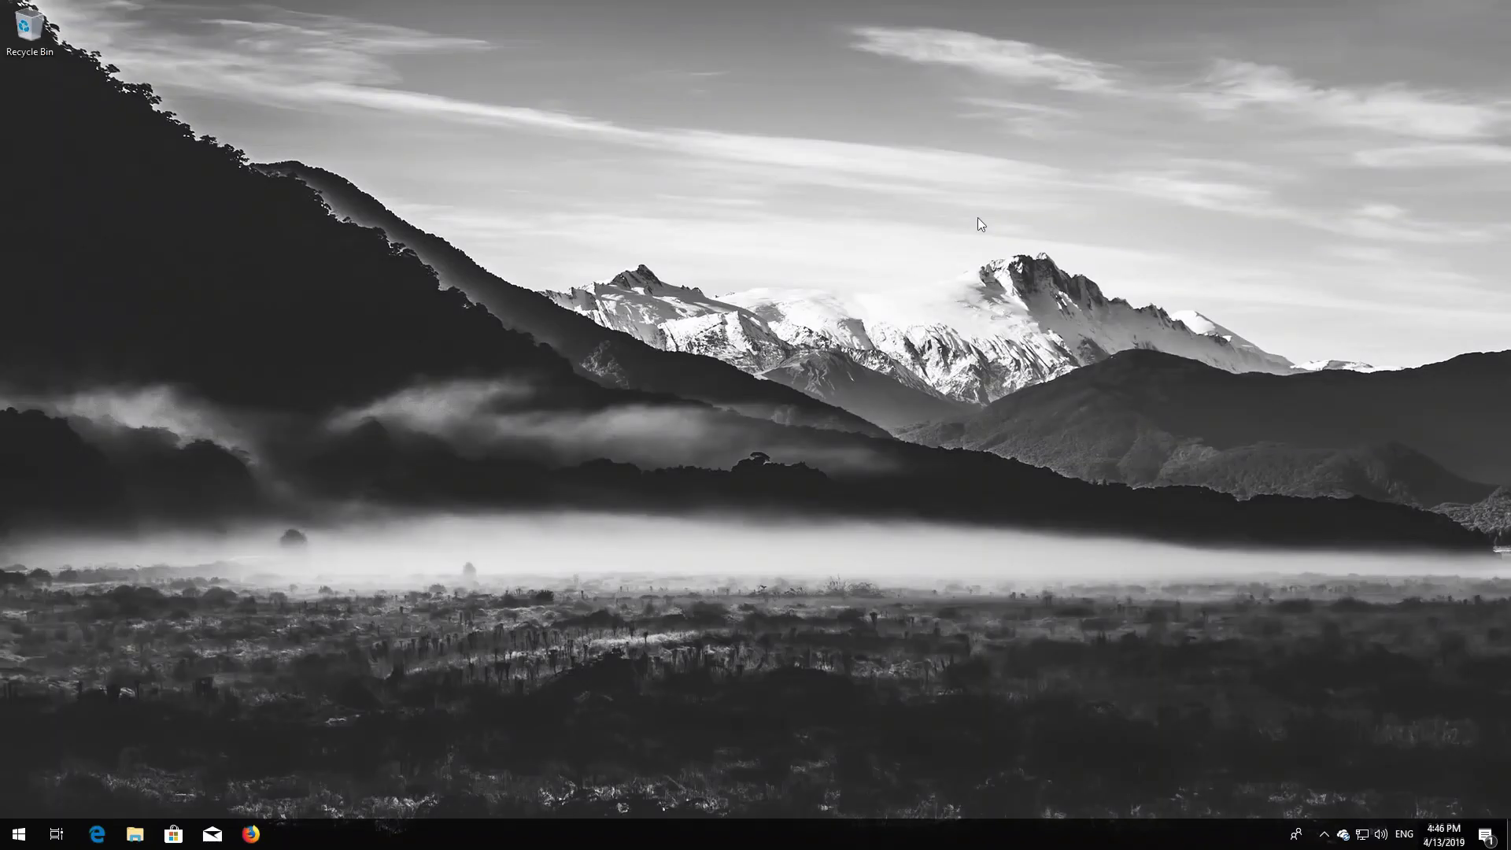
- Search for cmd, open Command Prompt as administrator with the permission request approved, and move its window toward the middle of the desktop
key("super")
type("cmd")
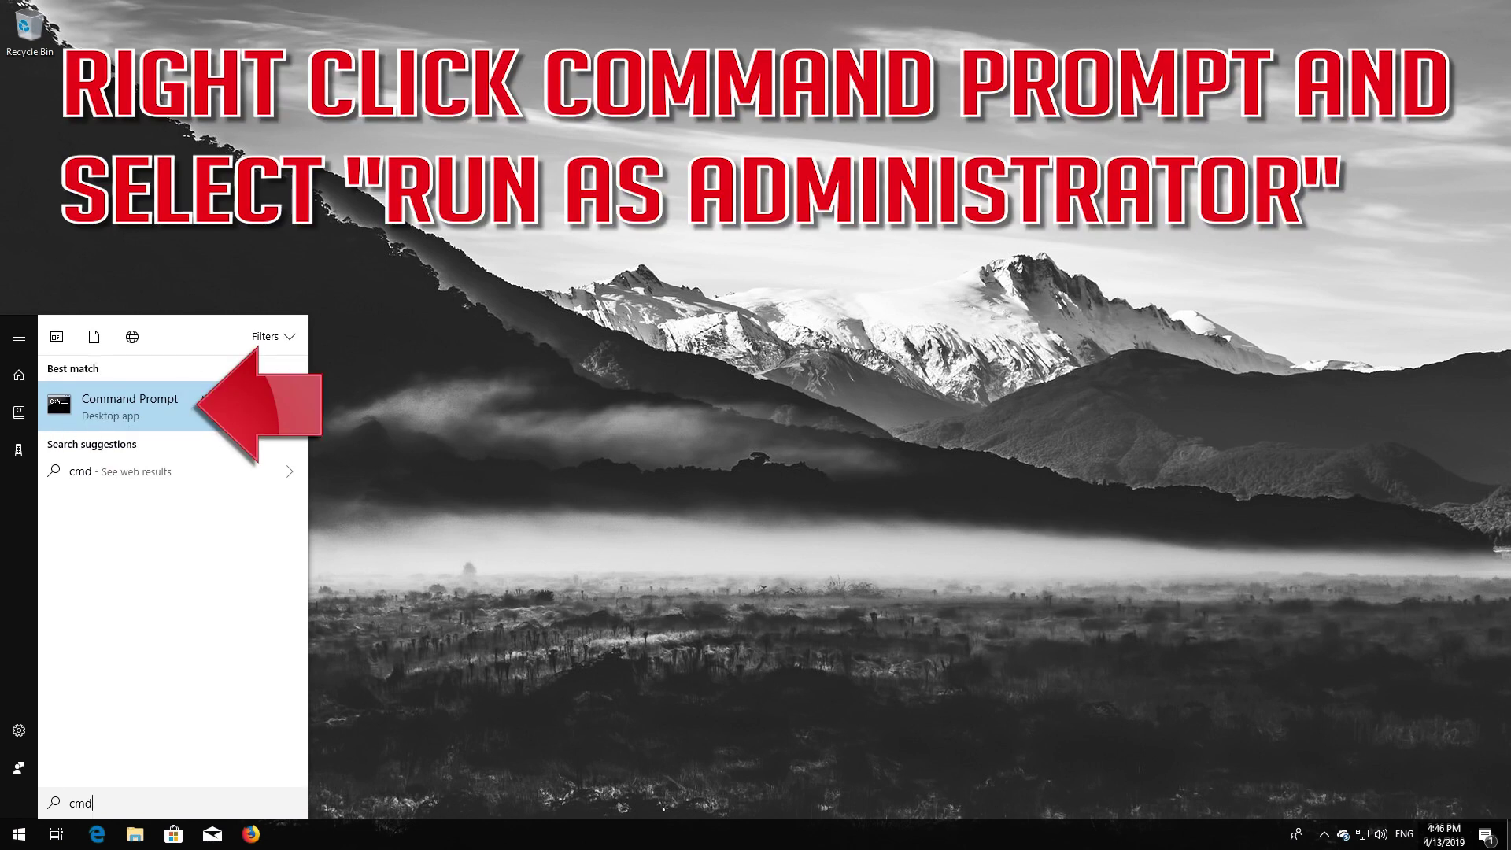
right_click(53, 400)
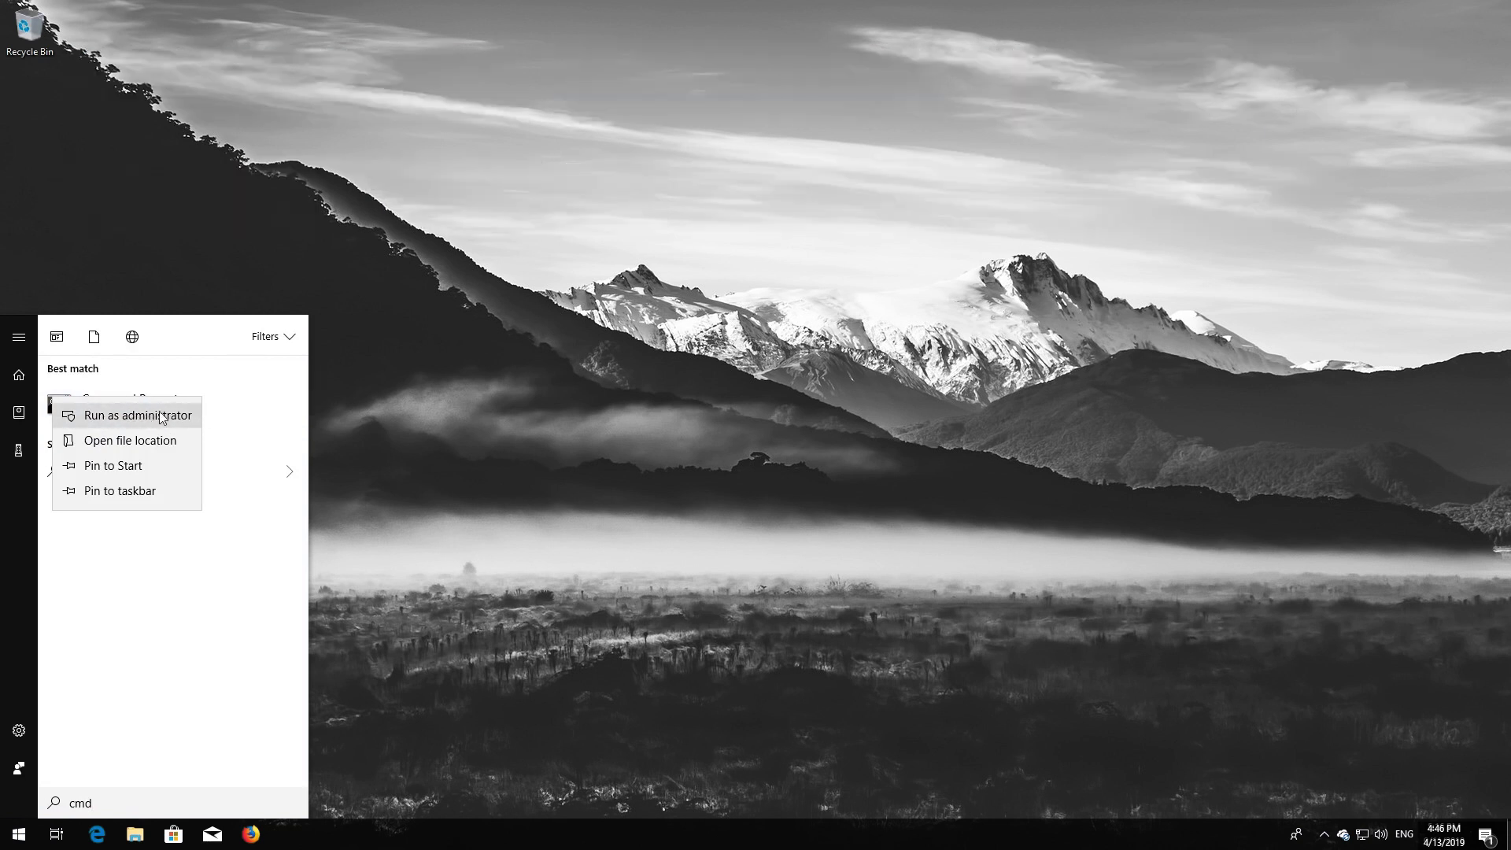
key("Escape")
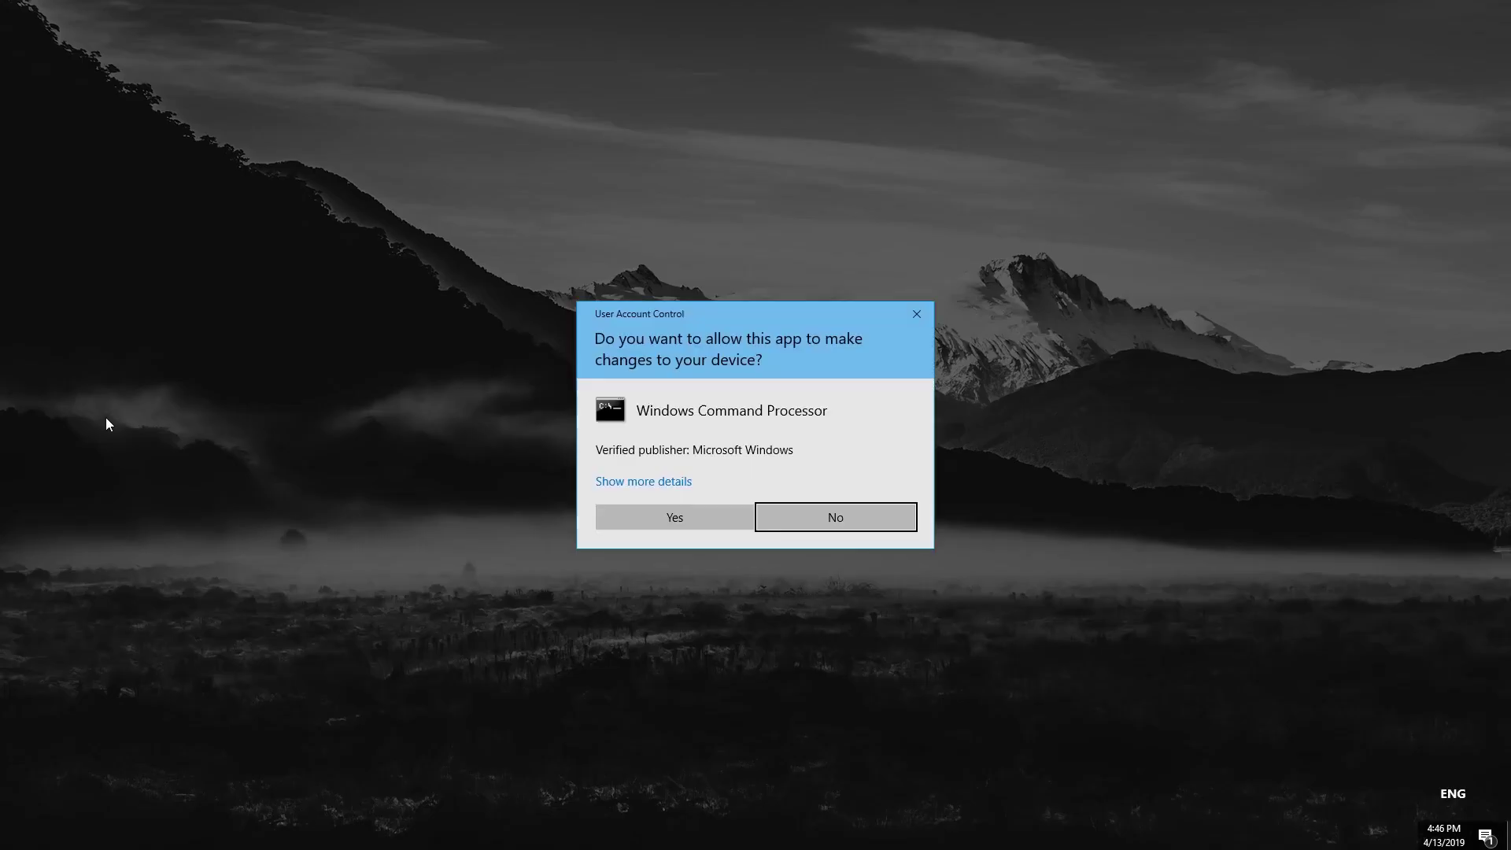
left_click(680, 518)
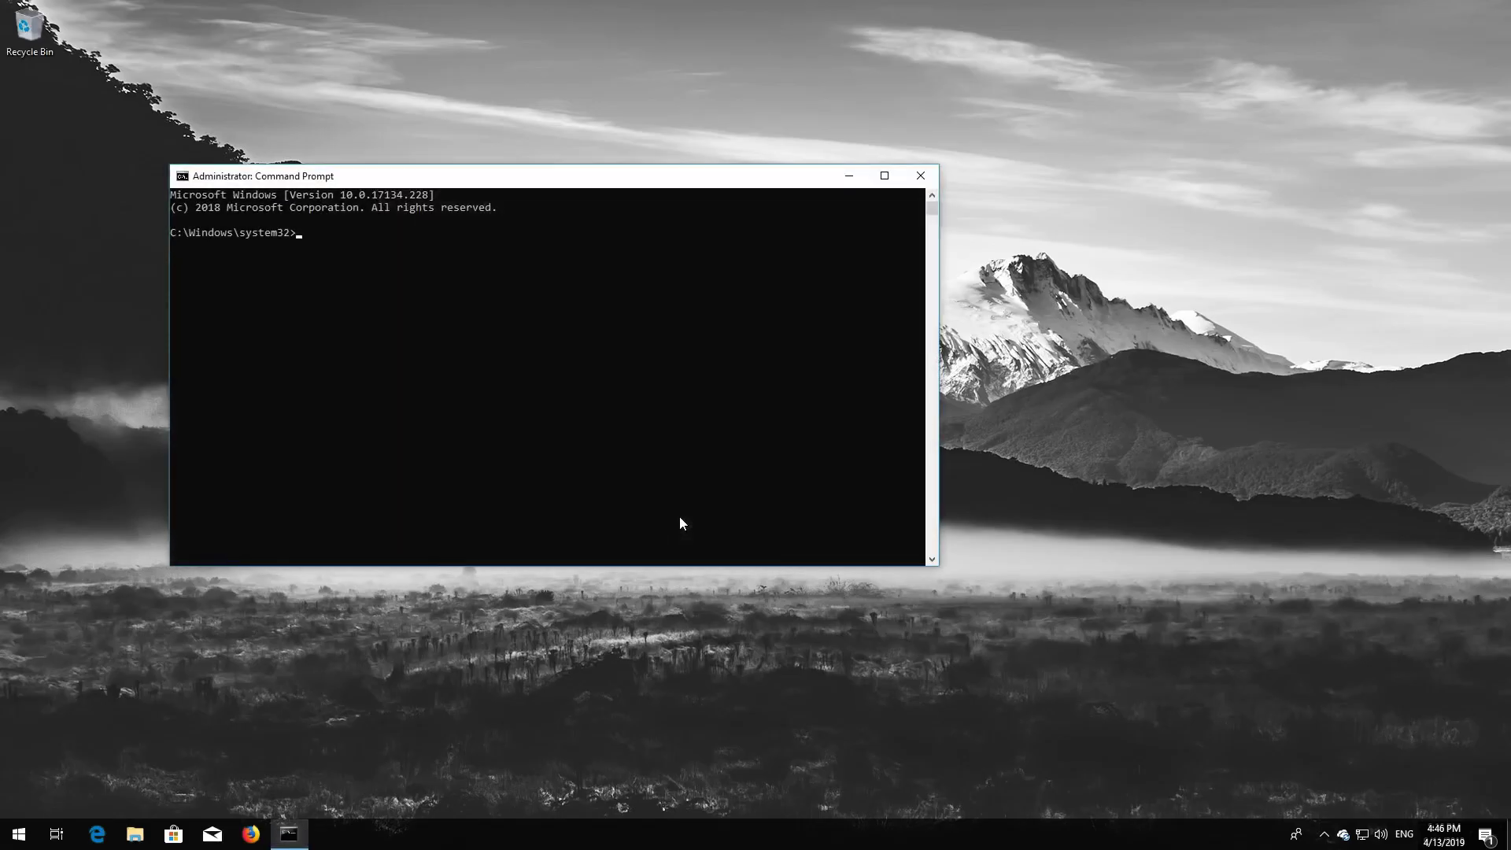
left_click_drag(473, 184, 682, 239)
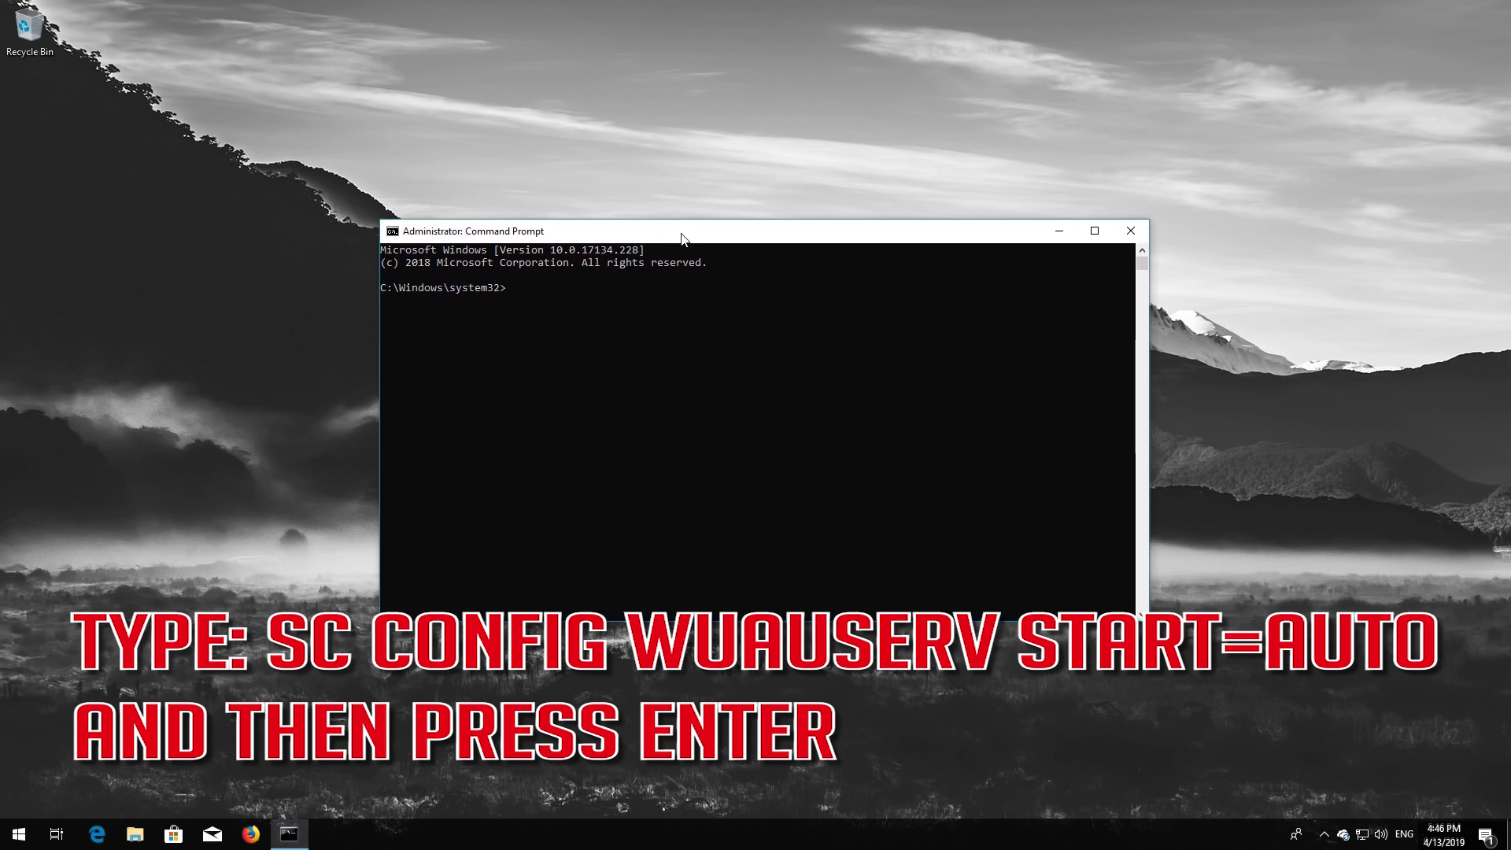
- Set the wuauserv and bits services to start automatically with "SC config wuauserv start=auto" and "SC config bits start=auto"
type("SC config wuauserv start=auto")
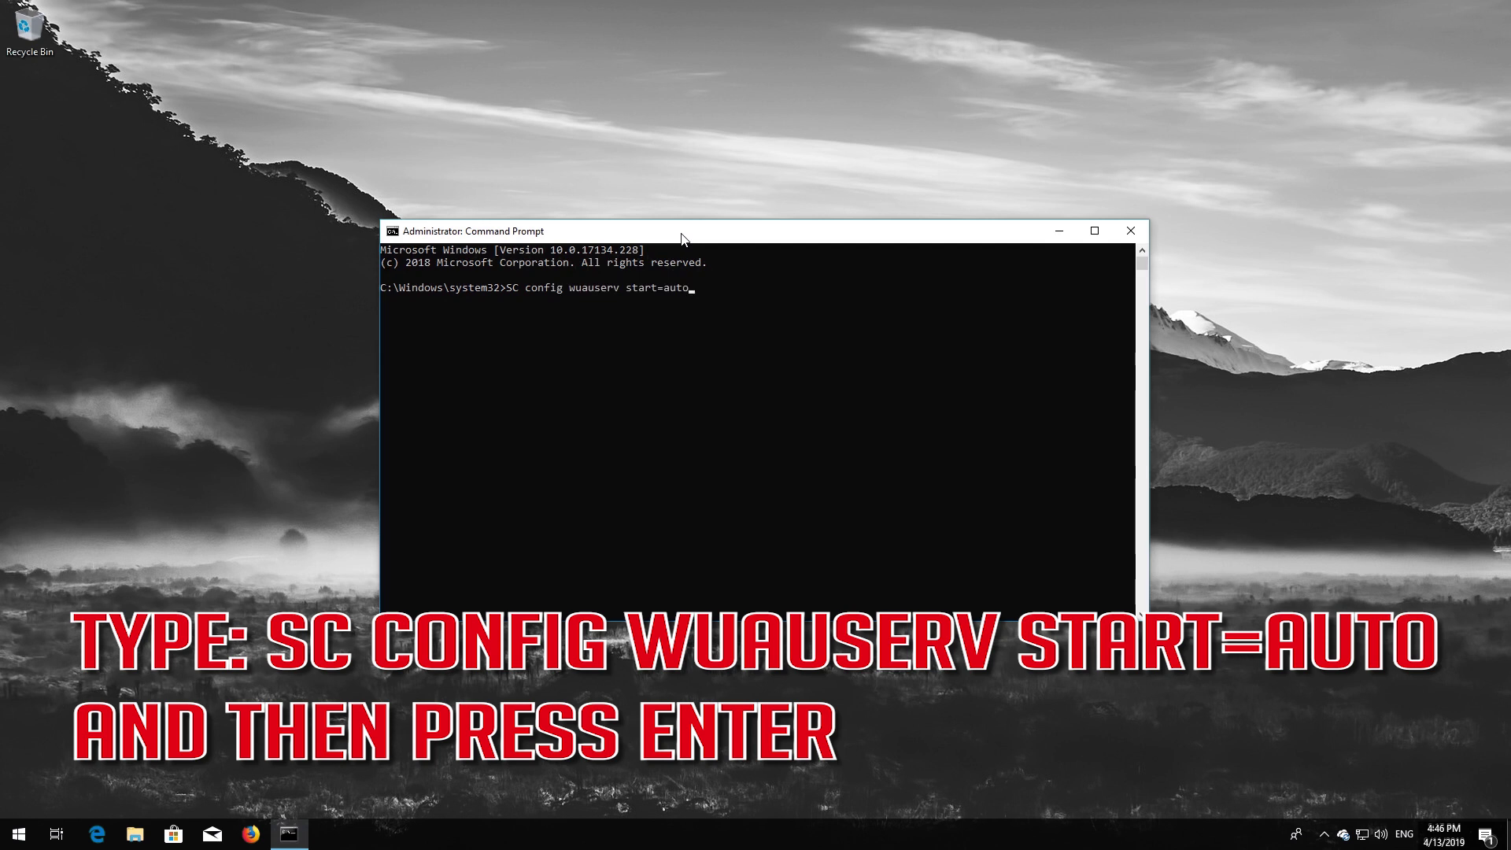
key("Return")
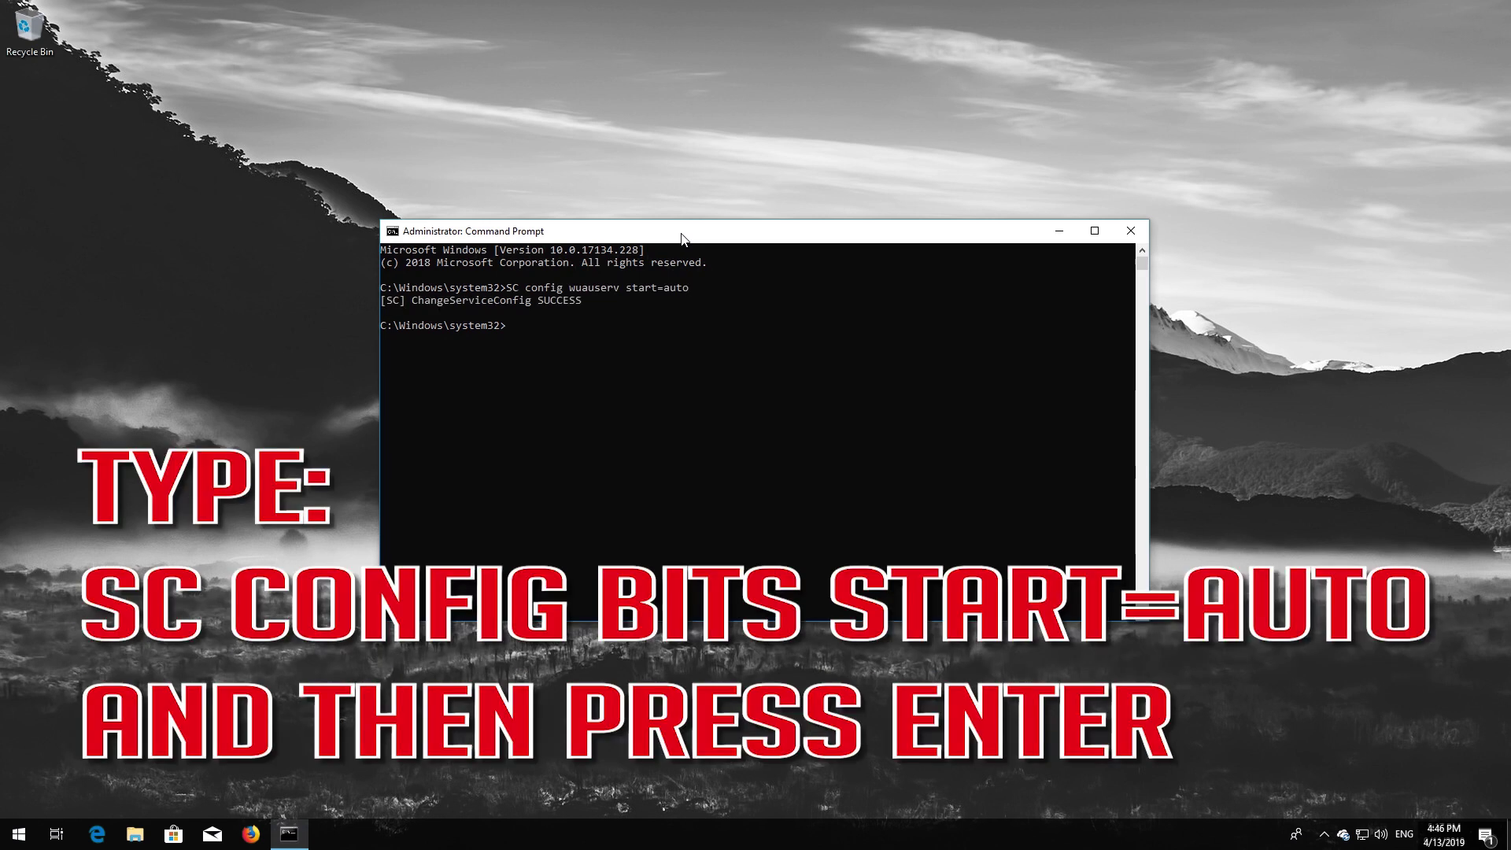
type("SC config bits start=auto")
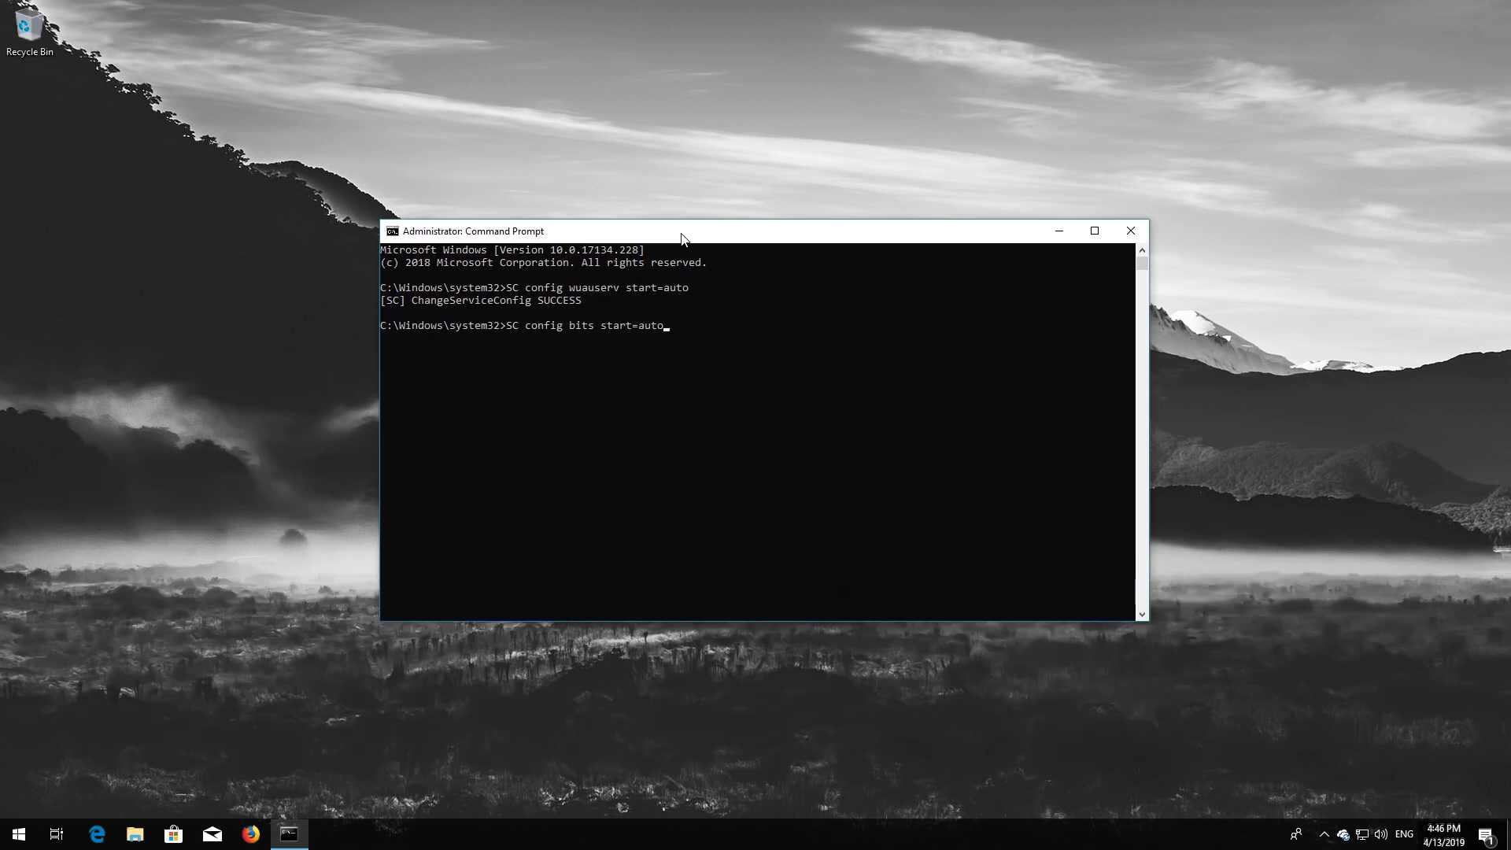
key("Return")
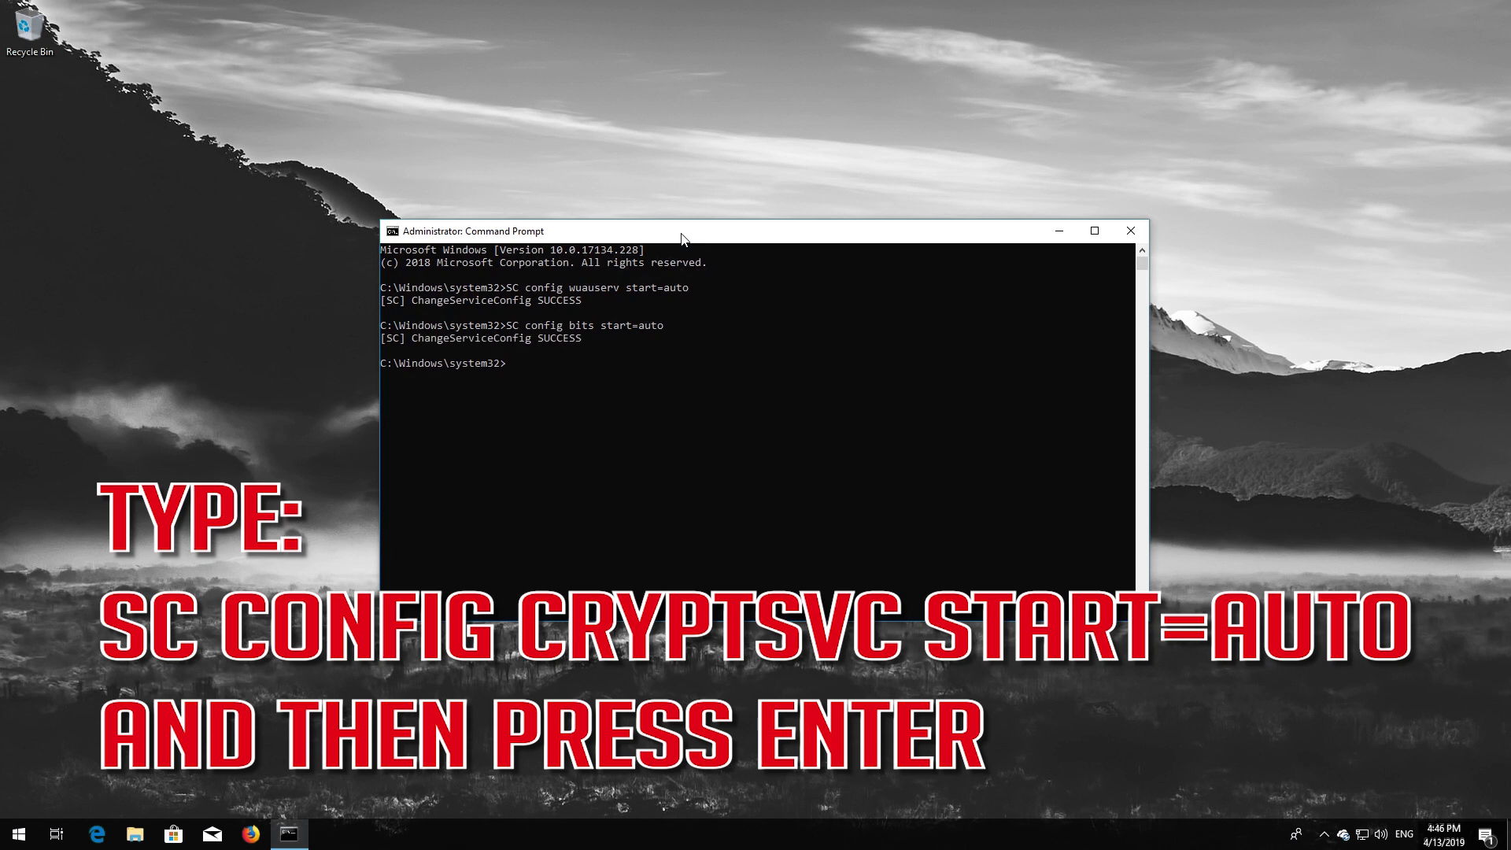
- Set the cryptsvc and trustedinstaller services to start automatically with "SC config cryptsvc start=auto" and "SC config trustedinstaller start=auto"
type("SC config cryptsvc start=auto")
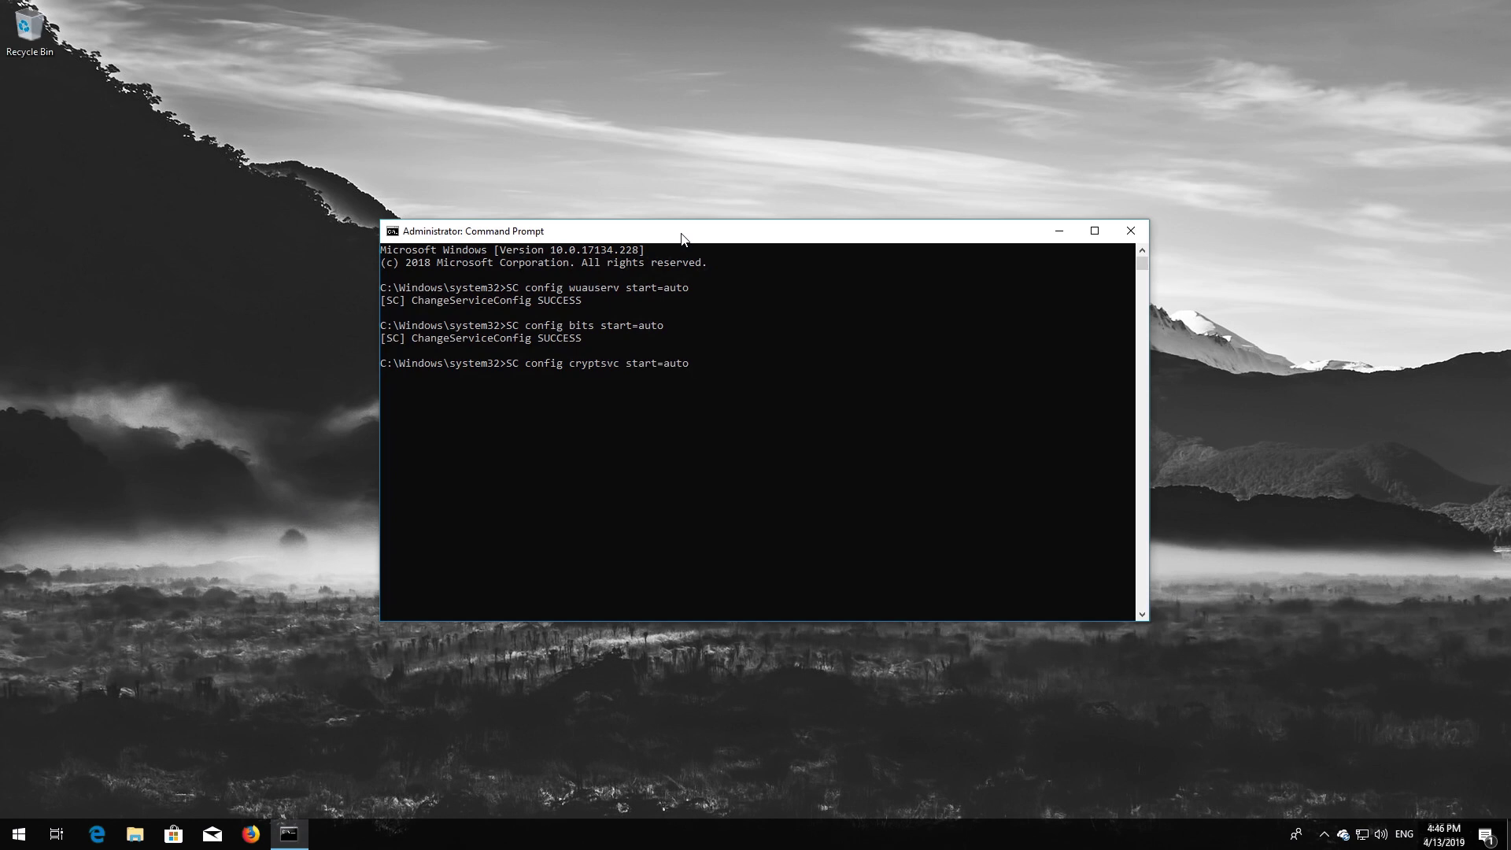
key("Return")
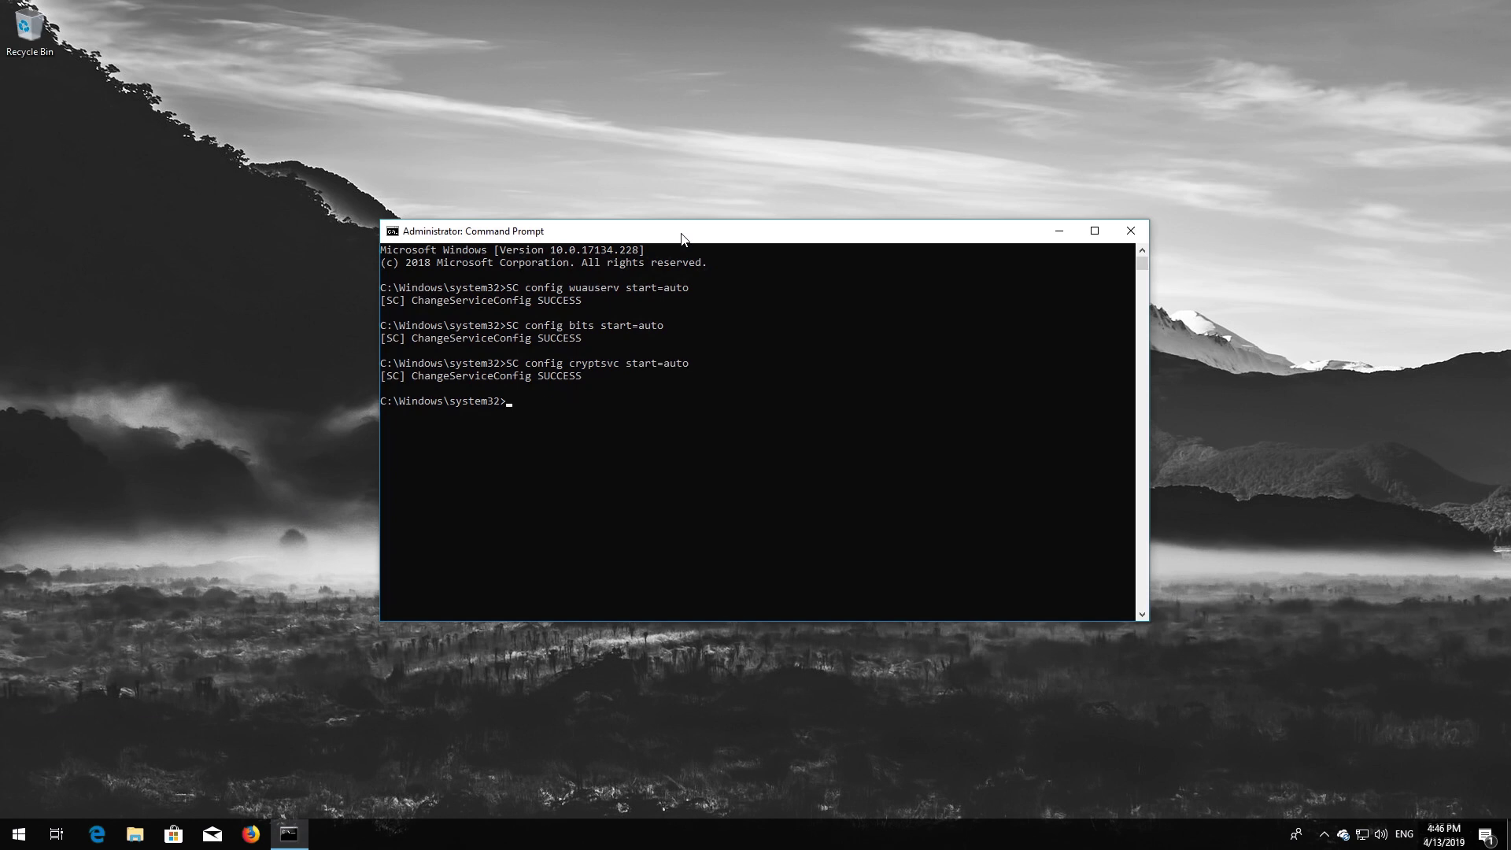
type("SC")
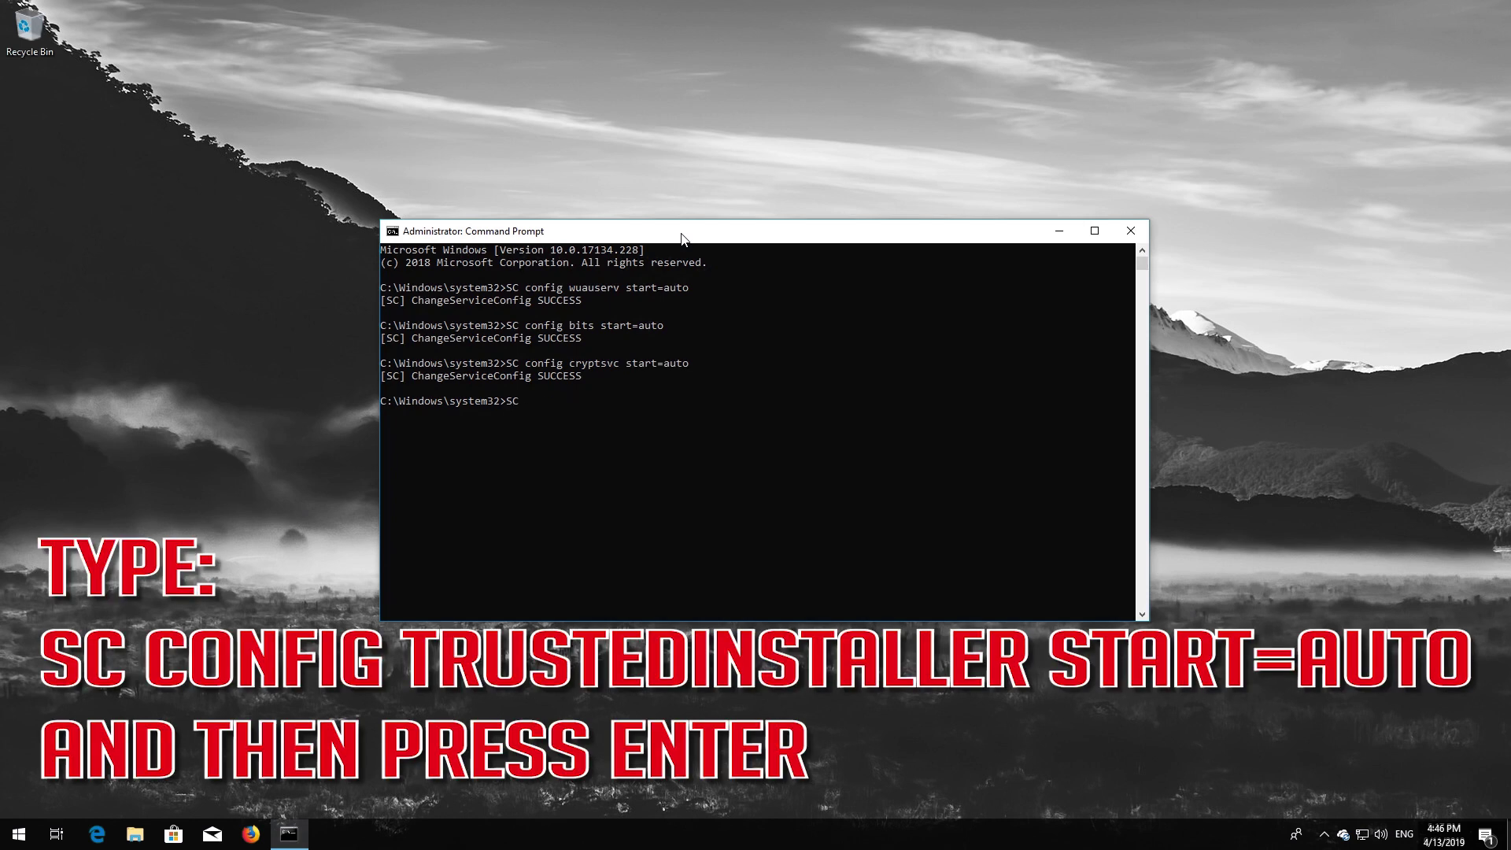
type(" config trustedinstaller start=auto")
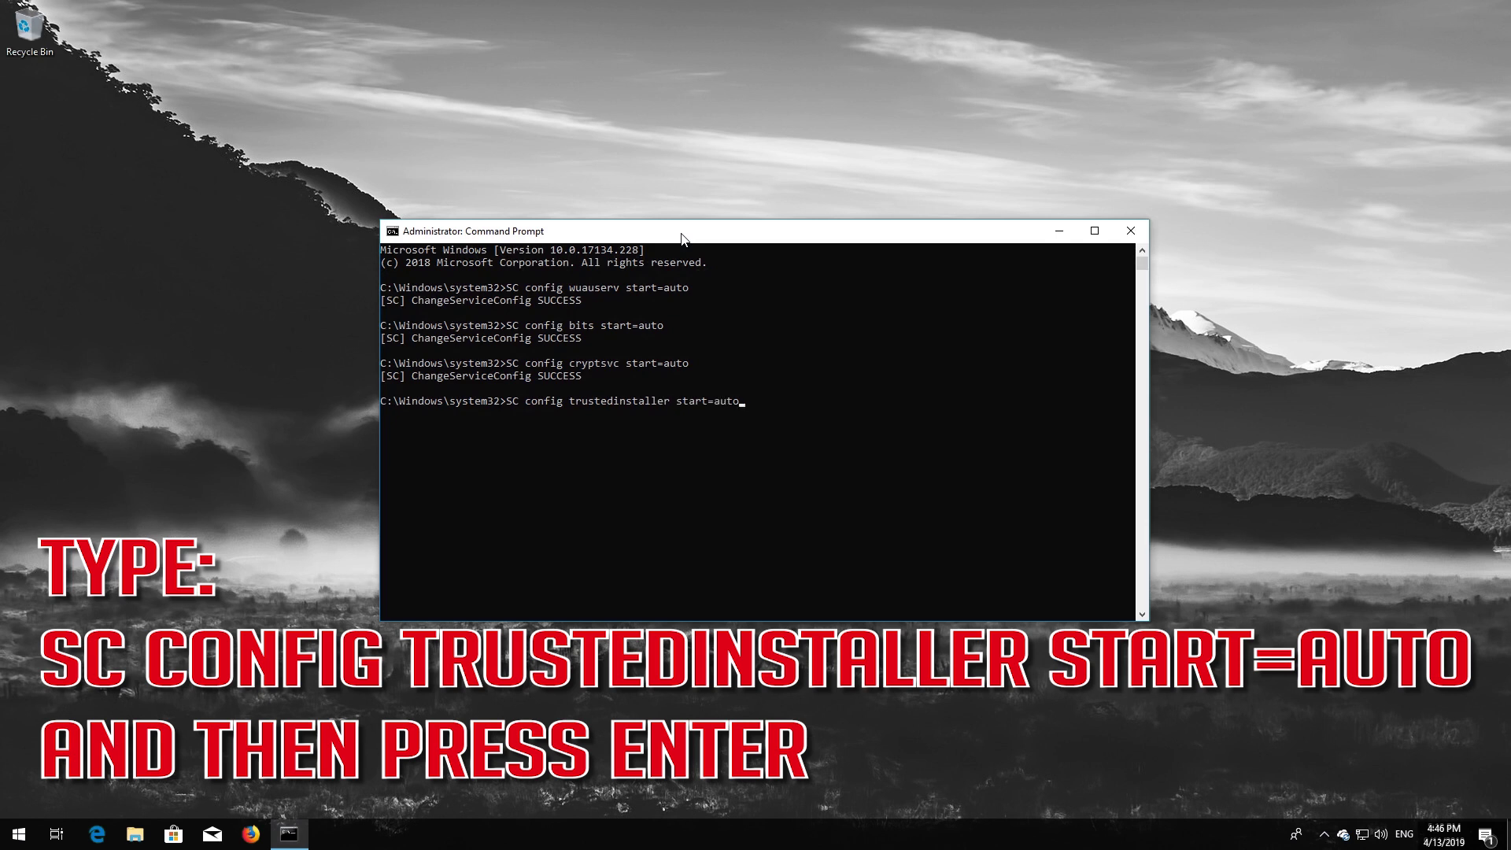
key("Return")
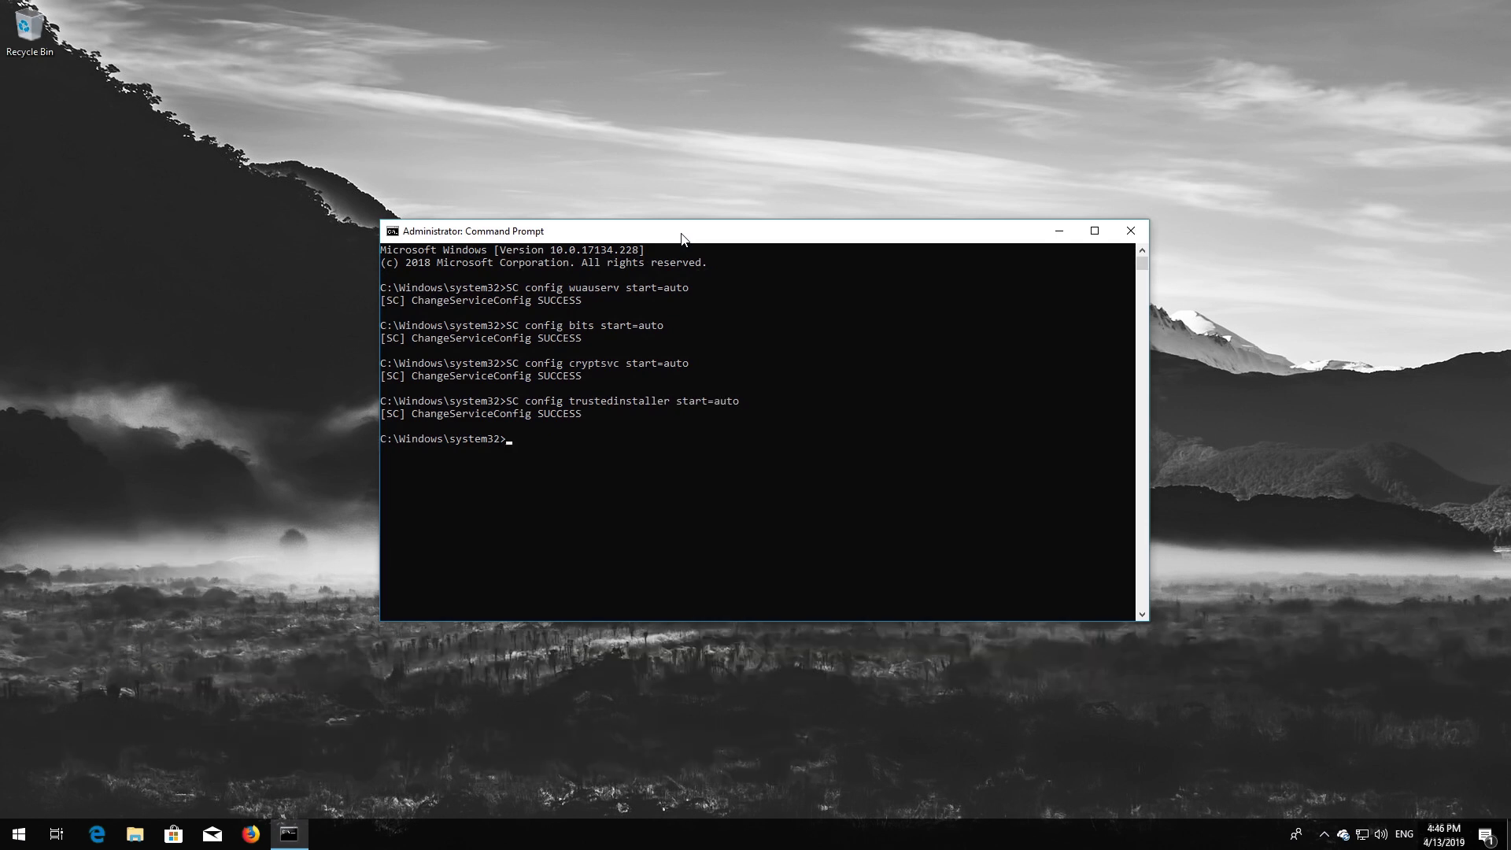
- Close the command session with "exit" and restart the computer
type("exit")
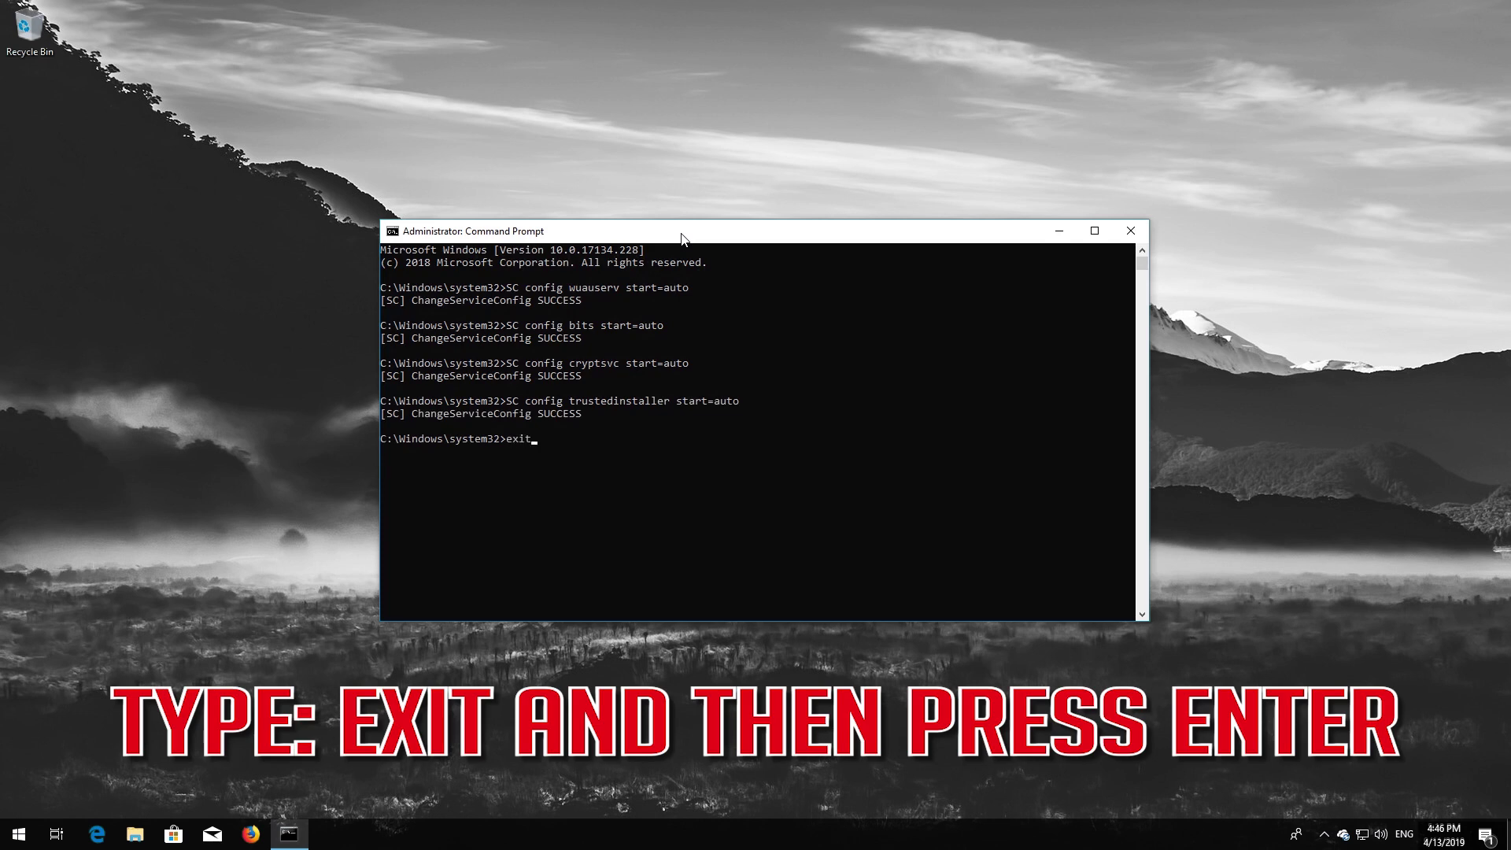
key("Return")
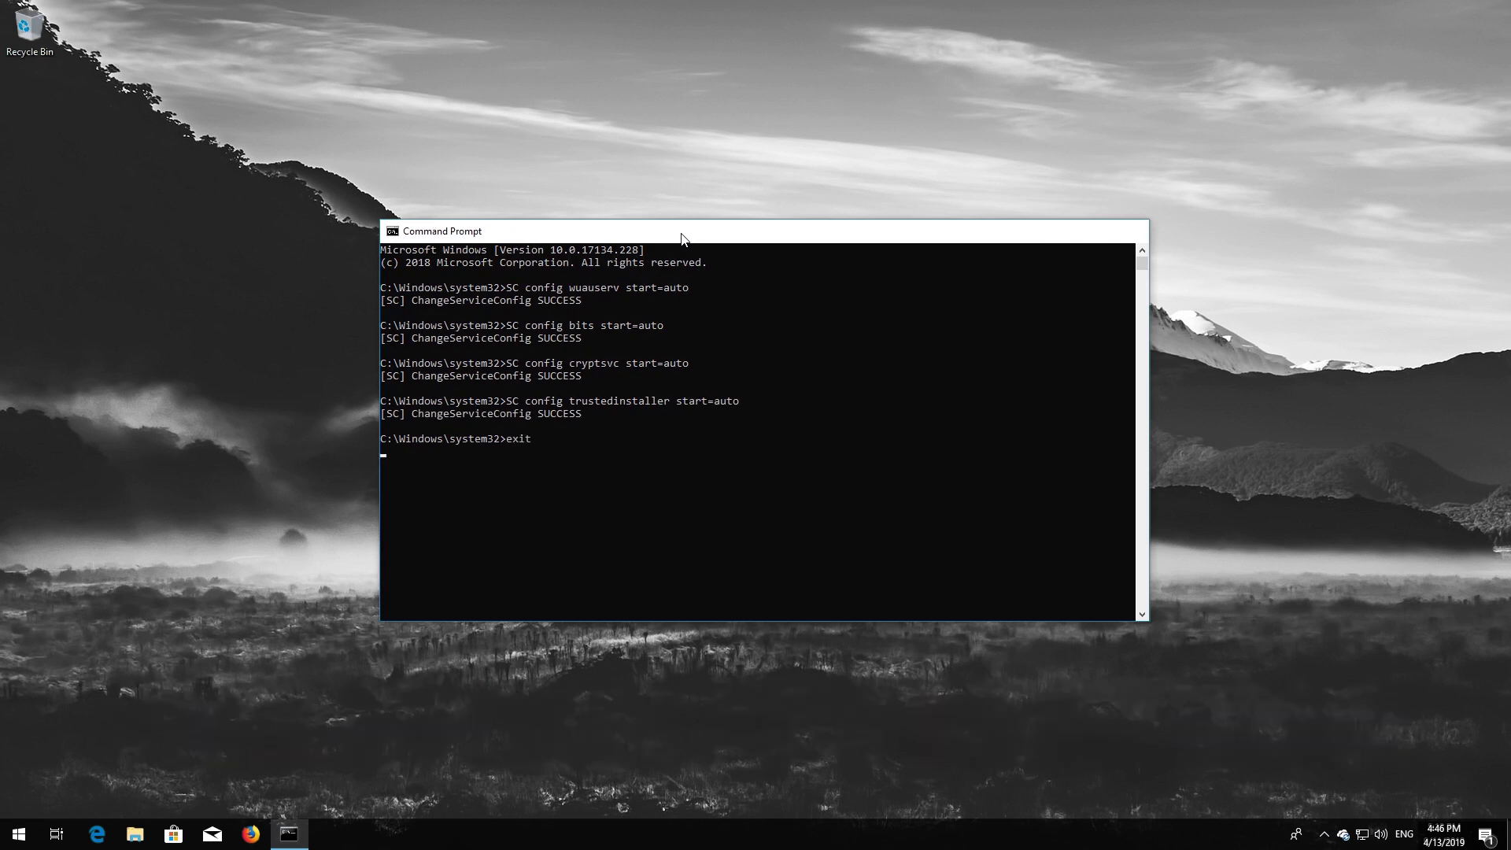
key("super")
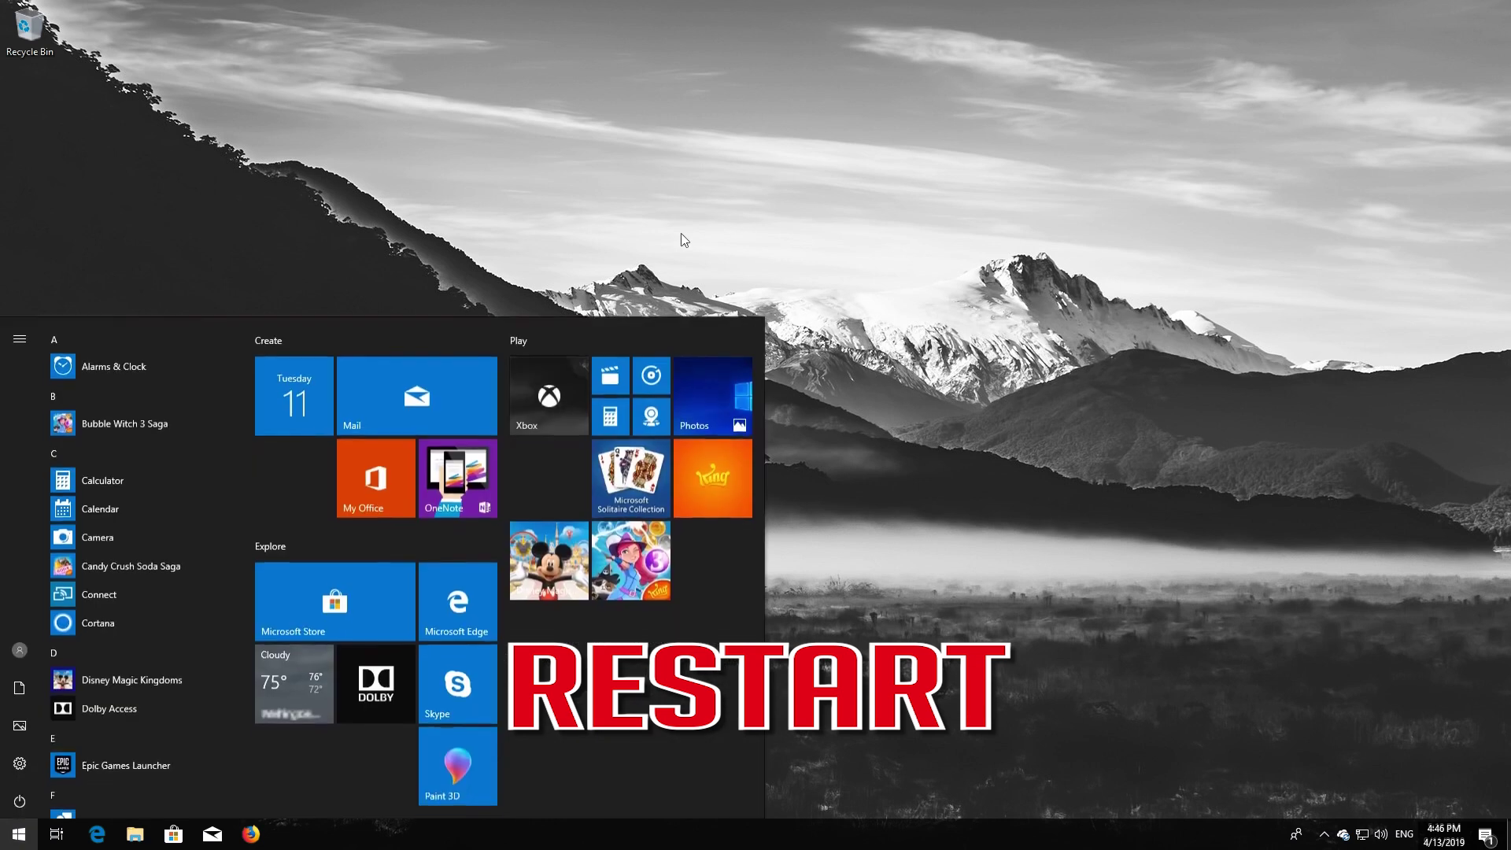
left_click(19, 800)
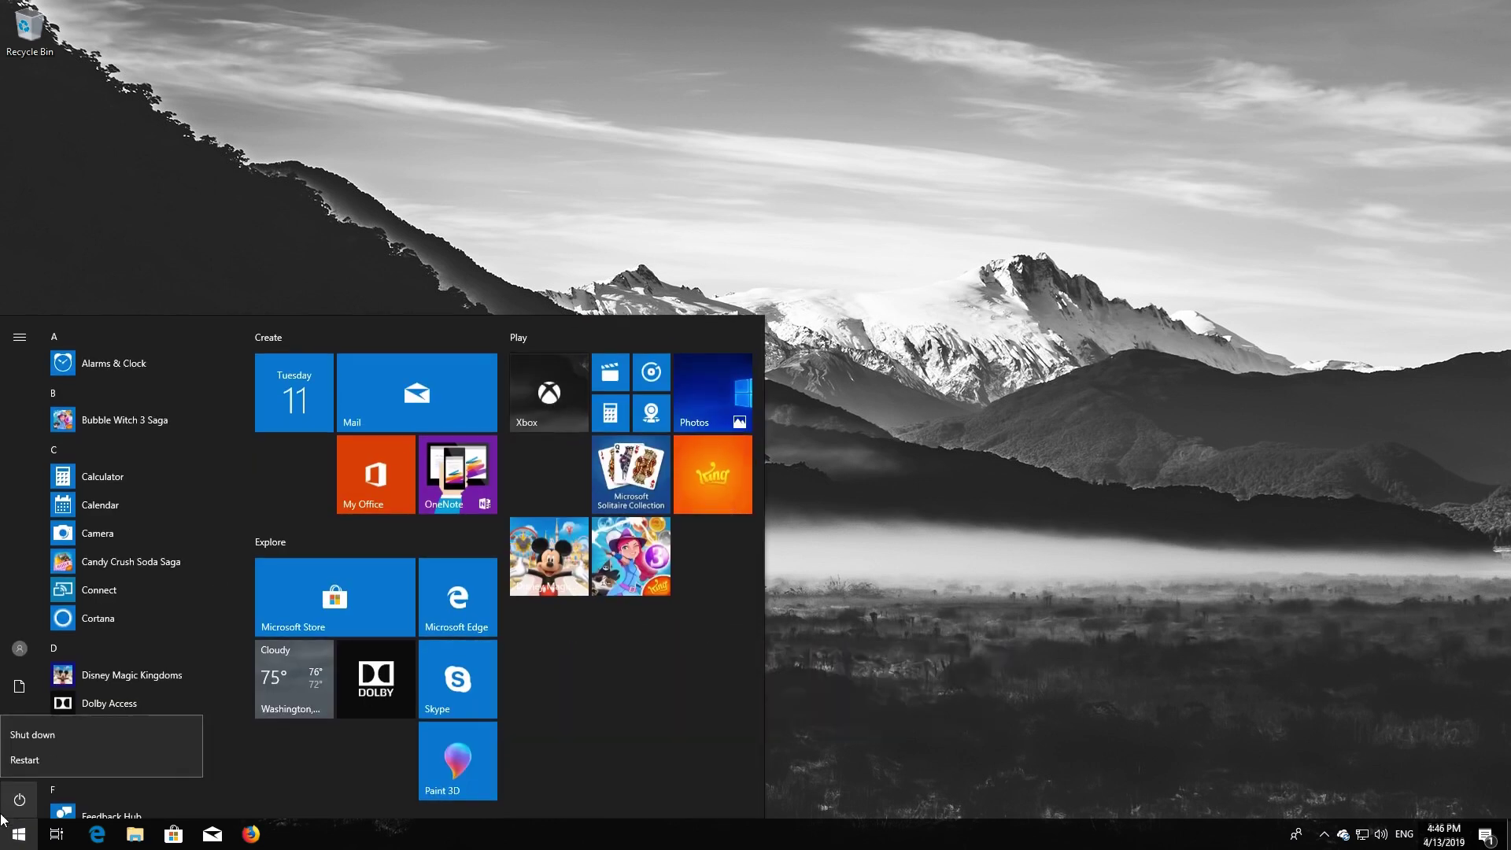
left_click(26, 767)
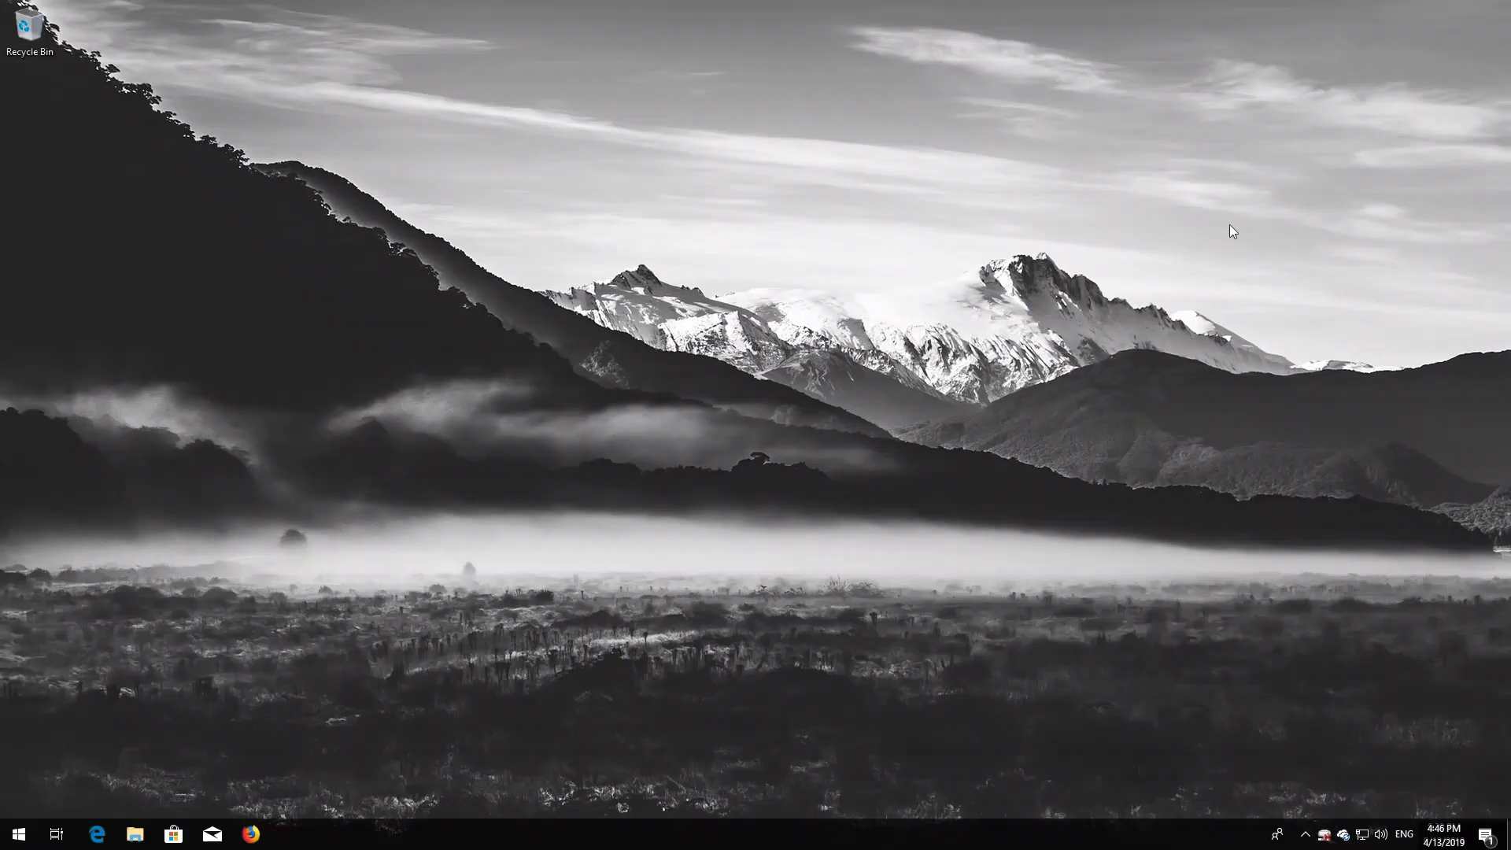
- Reopen Command Prompt with administrator rights after the restart, approve the permission request, and reposition its window nearer the desktop's center
key("super")
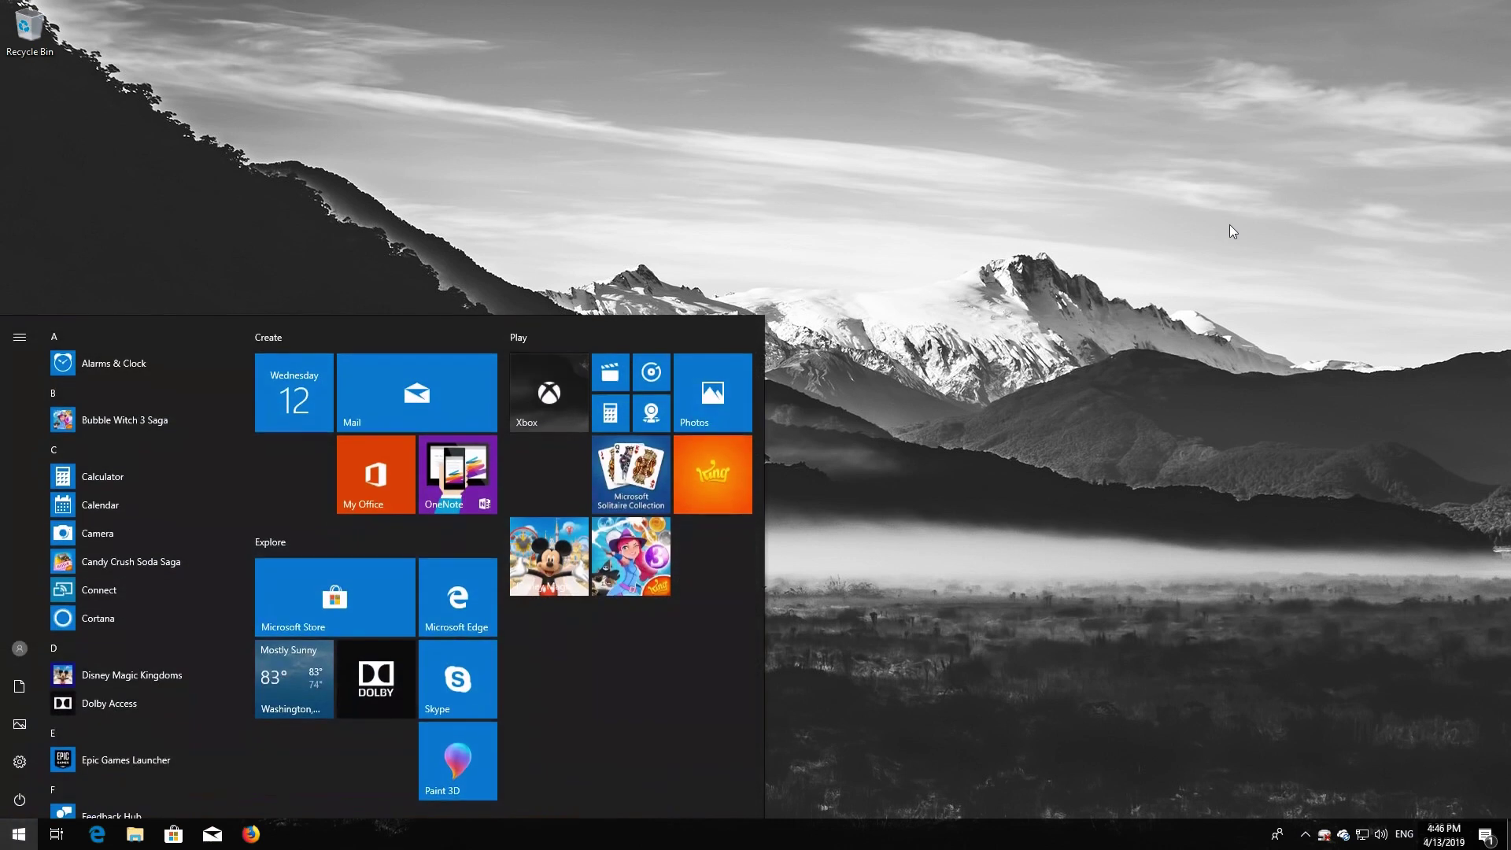
type("cmd")
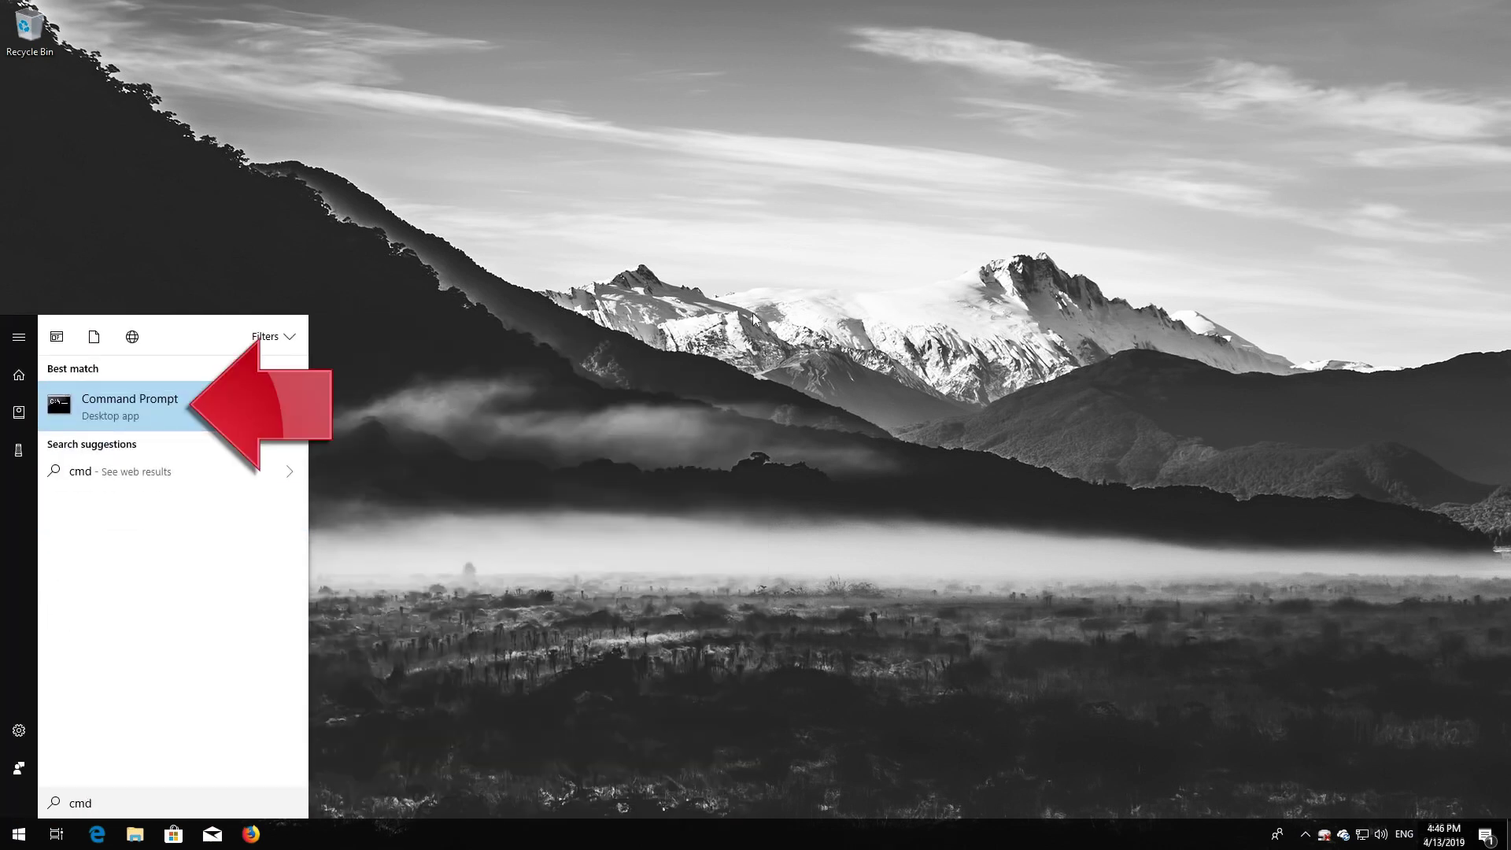
right_click(156, 404)
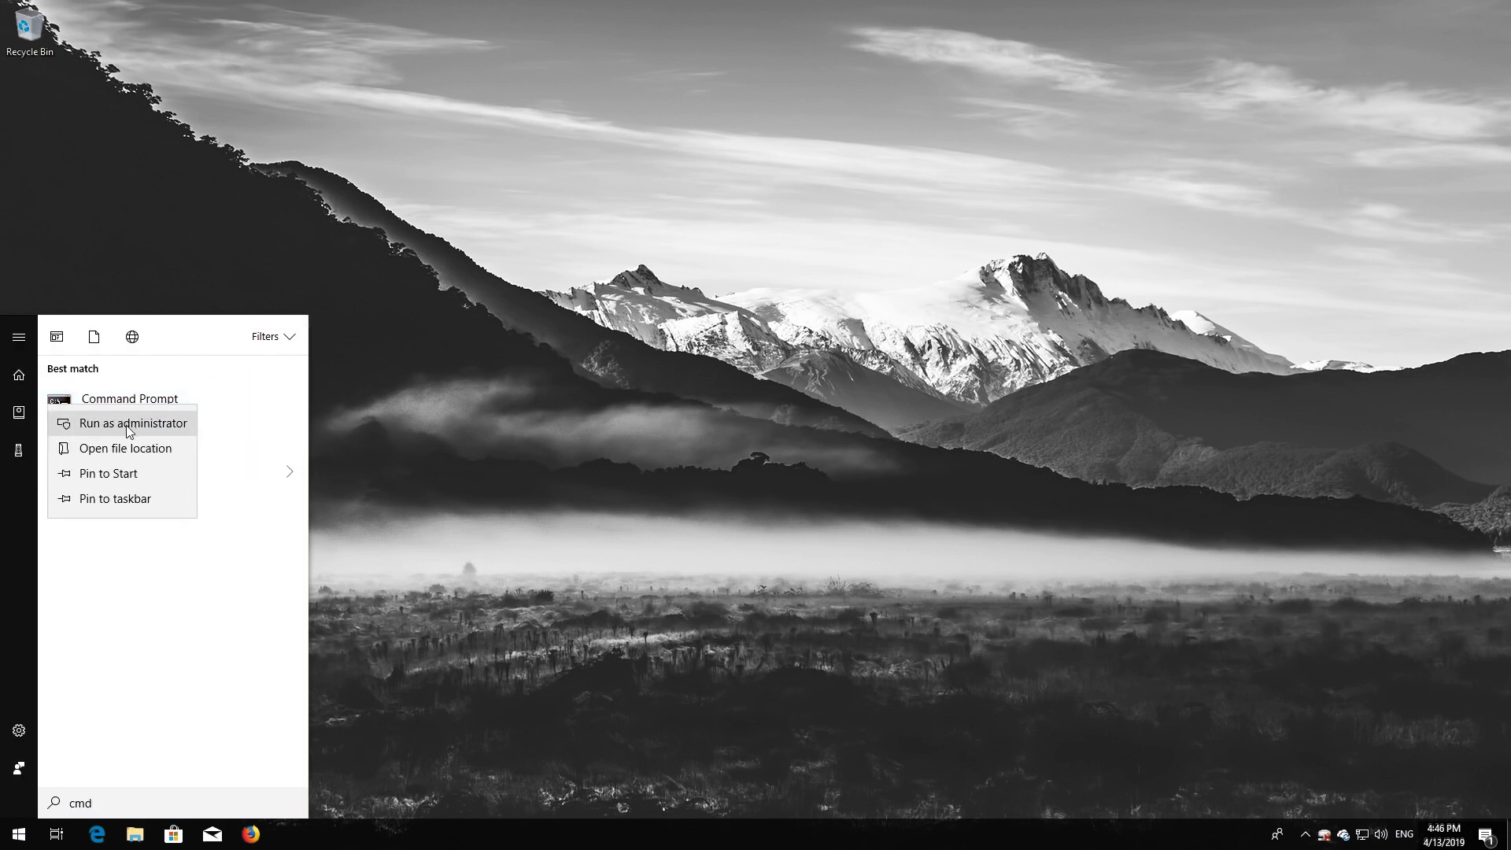
left_click(128, 425)
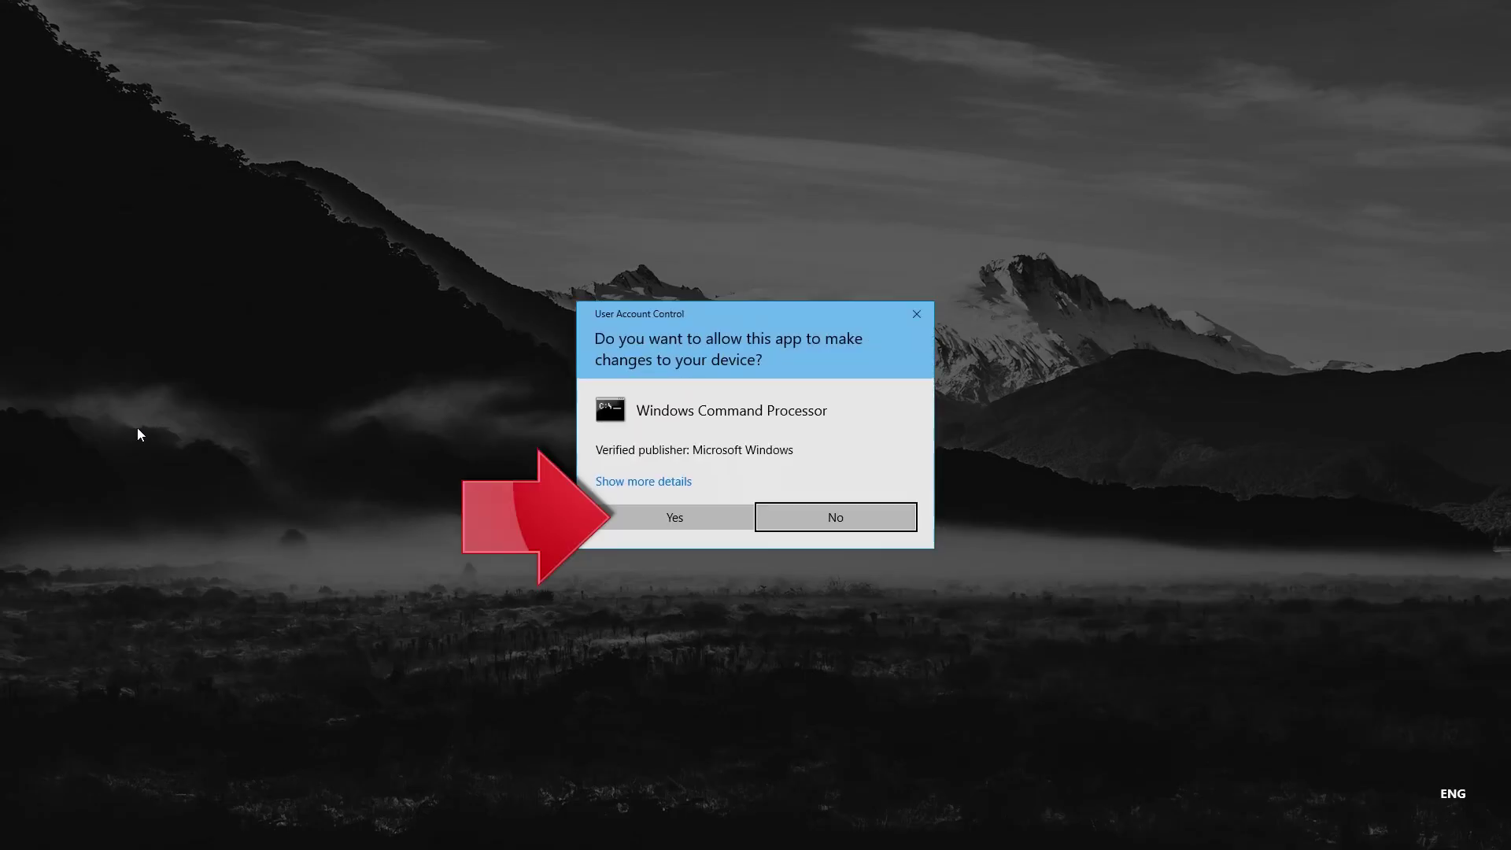
left_click(674, 523)
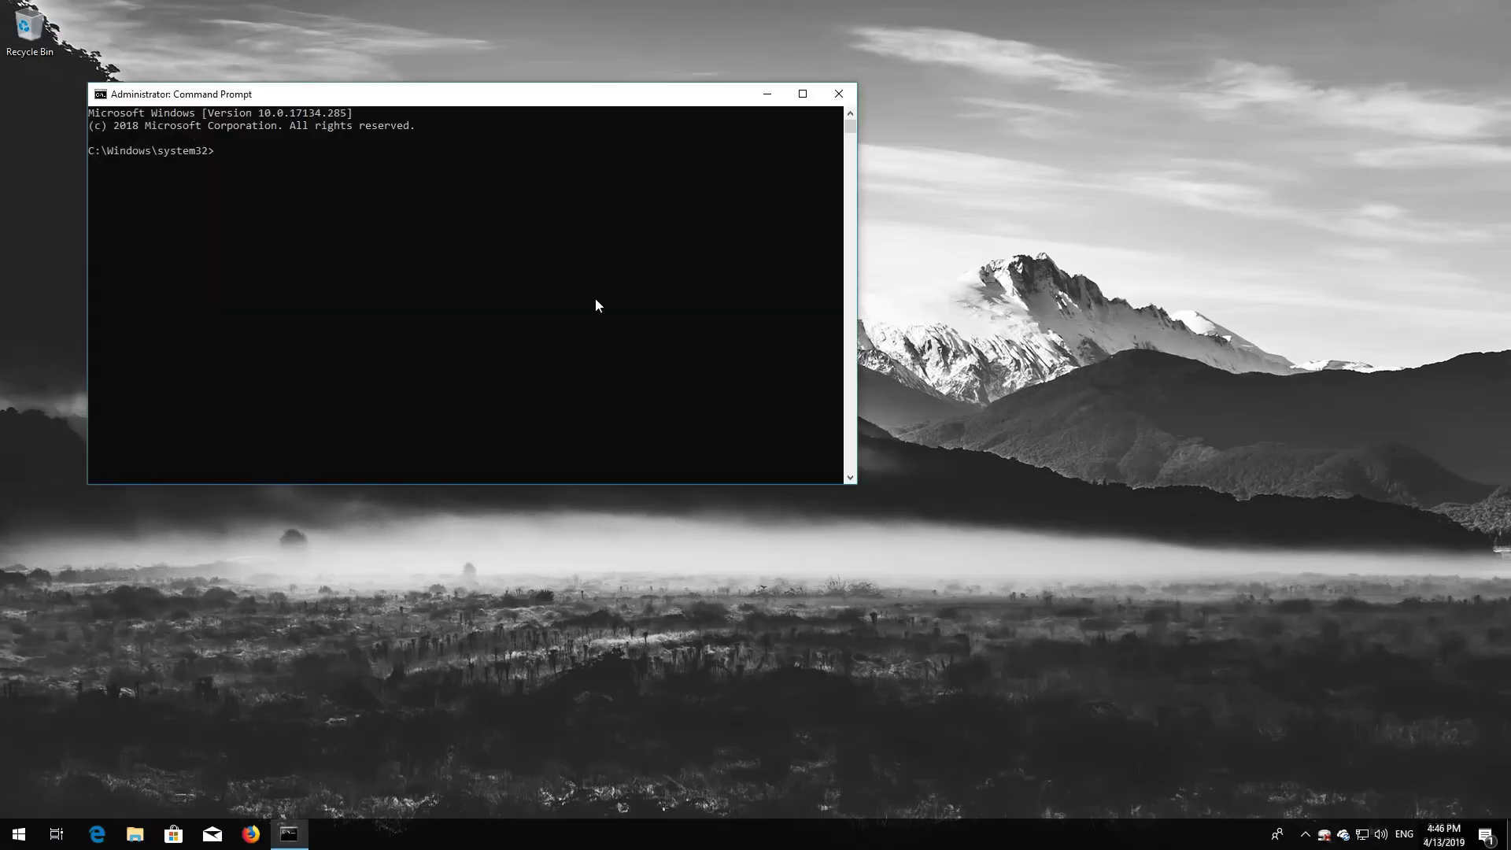
left_click_drag(463, 94, 867, 204)
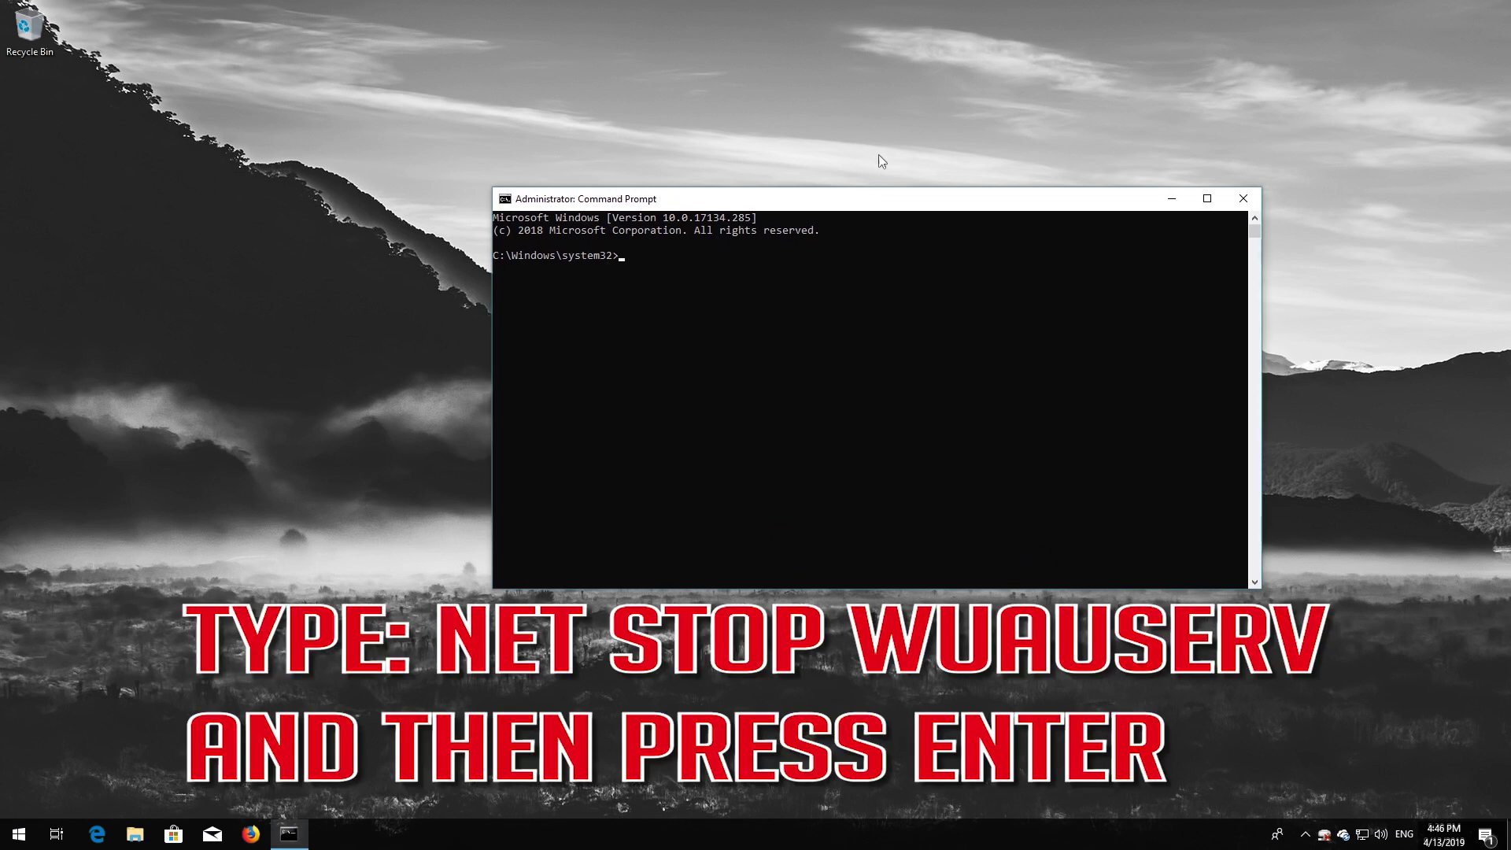
- Stop the Windows Update and Cryptographic services with "net stop wuauserv" and "net stop cryptSVC"
type("net stop wuauserv")
key("Return")
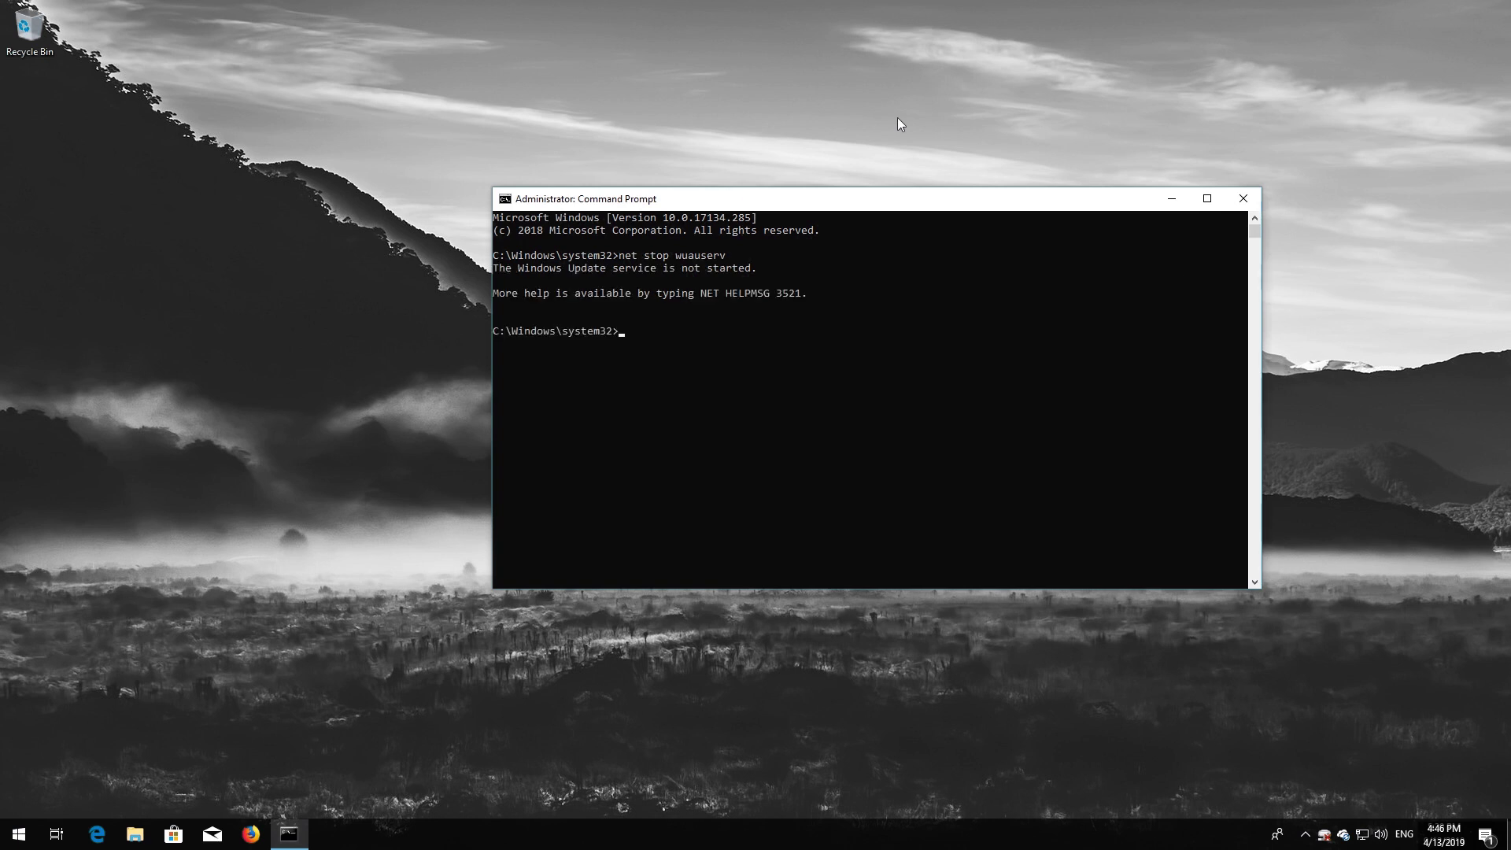
type("net stop")
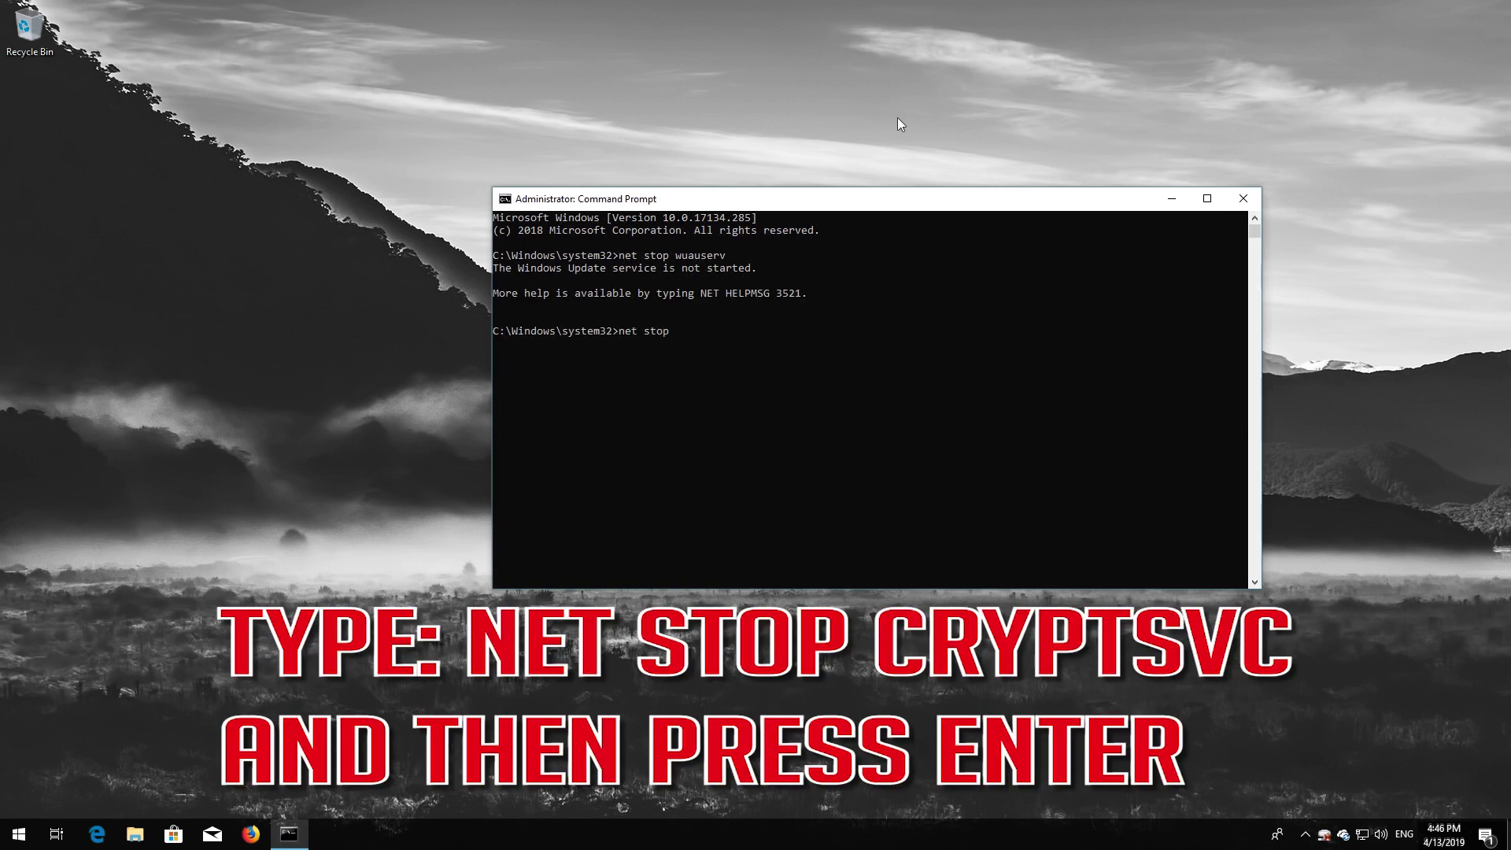
type(" cryptSVC")
key("Return")
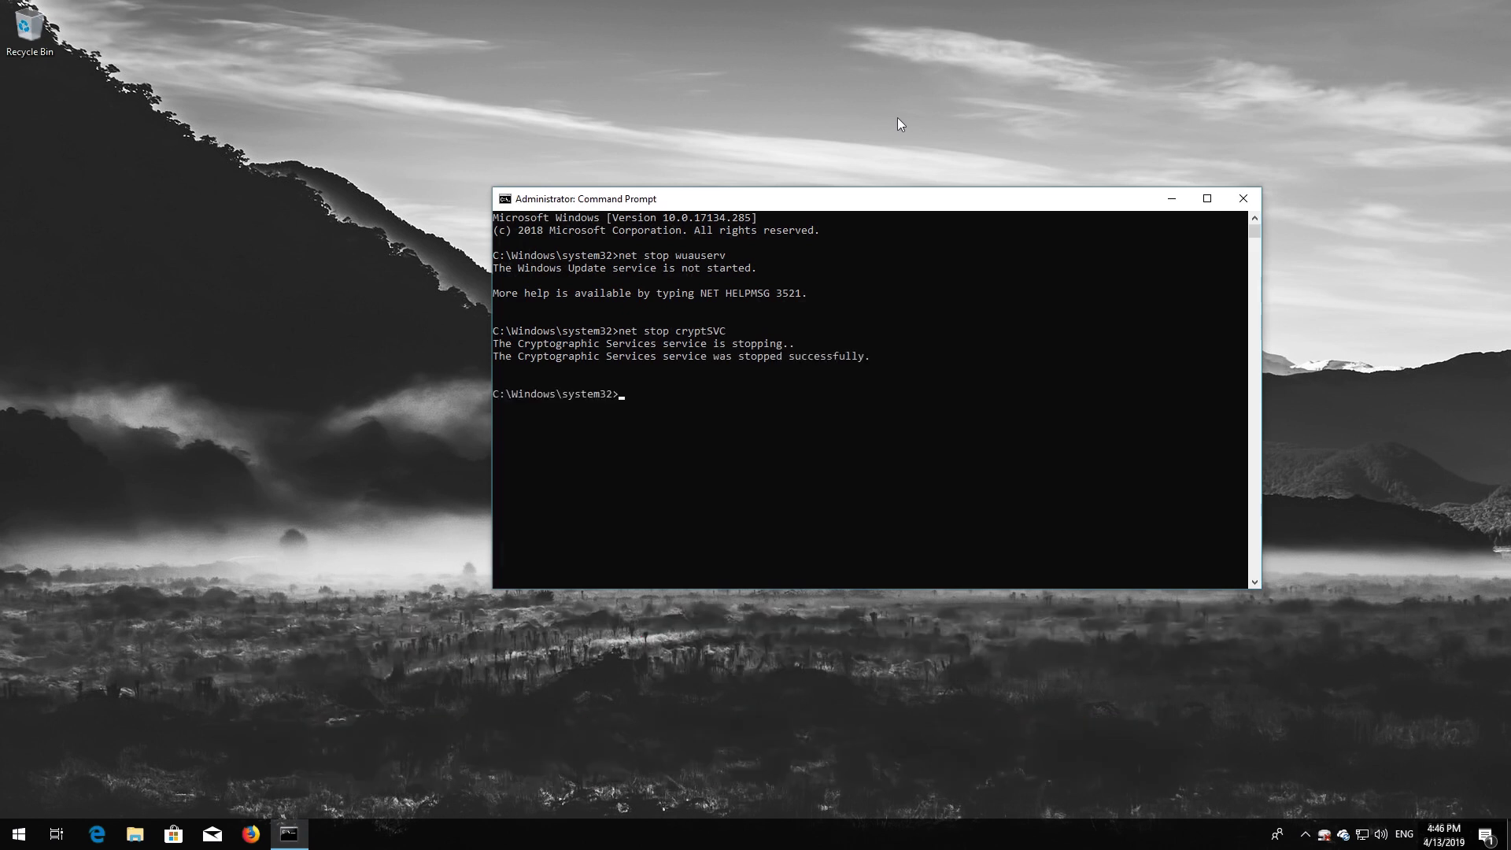
- Stop the Background Intelligent Transfer and Windows Installer services with "net stop bits" and "net stop msiserver"
type("net")
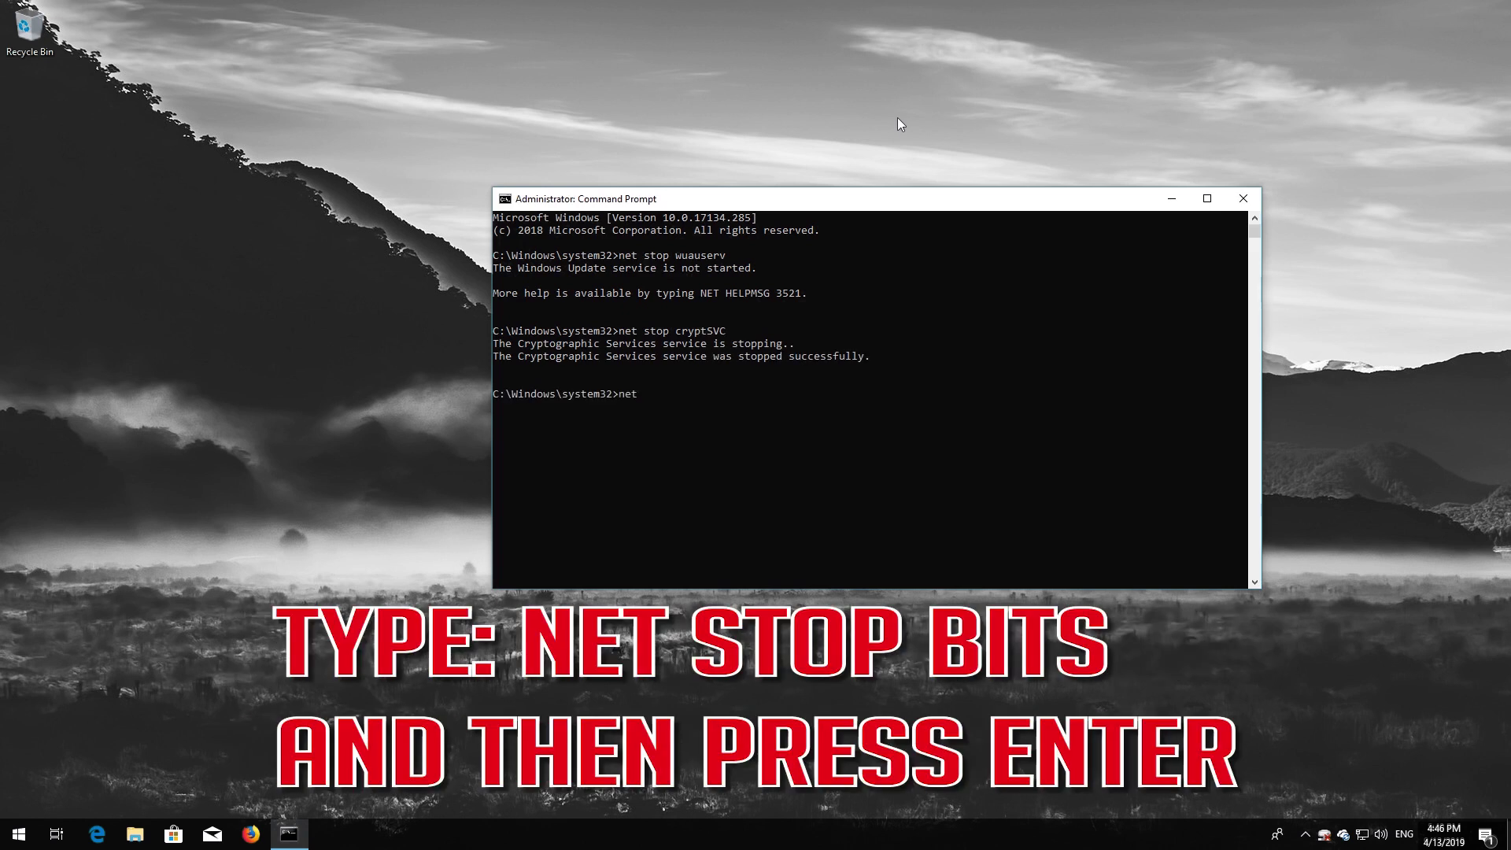
type(" stop bits")
key("Return")
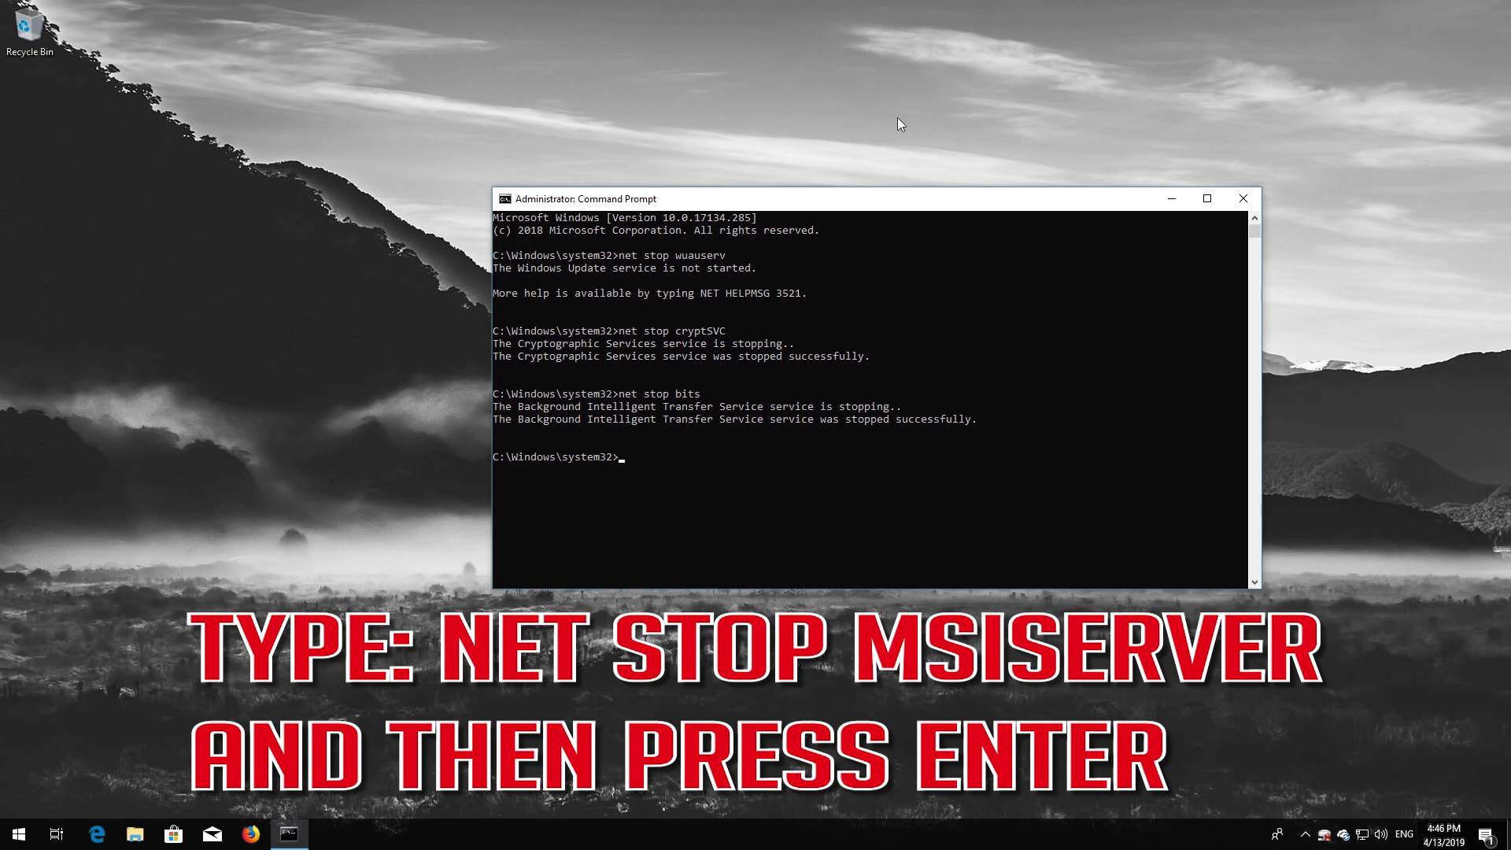
type("net stop msiserver")
key("Return")
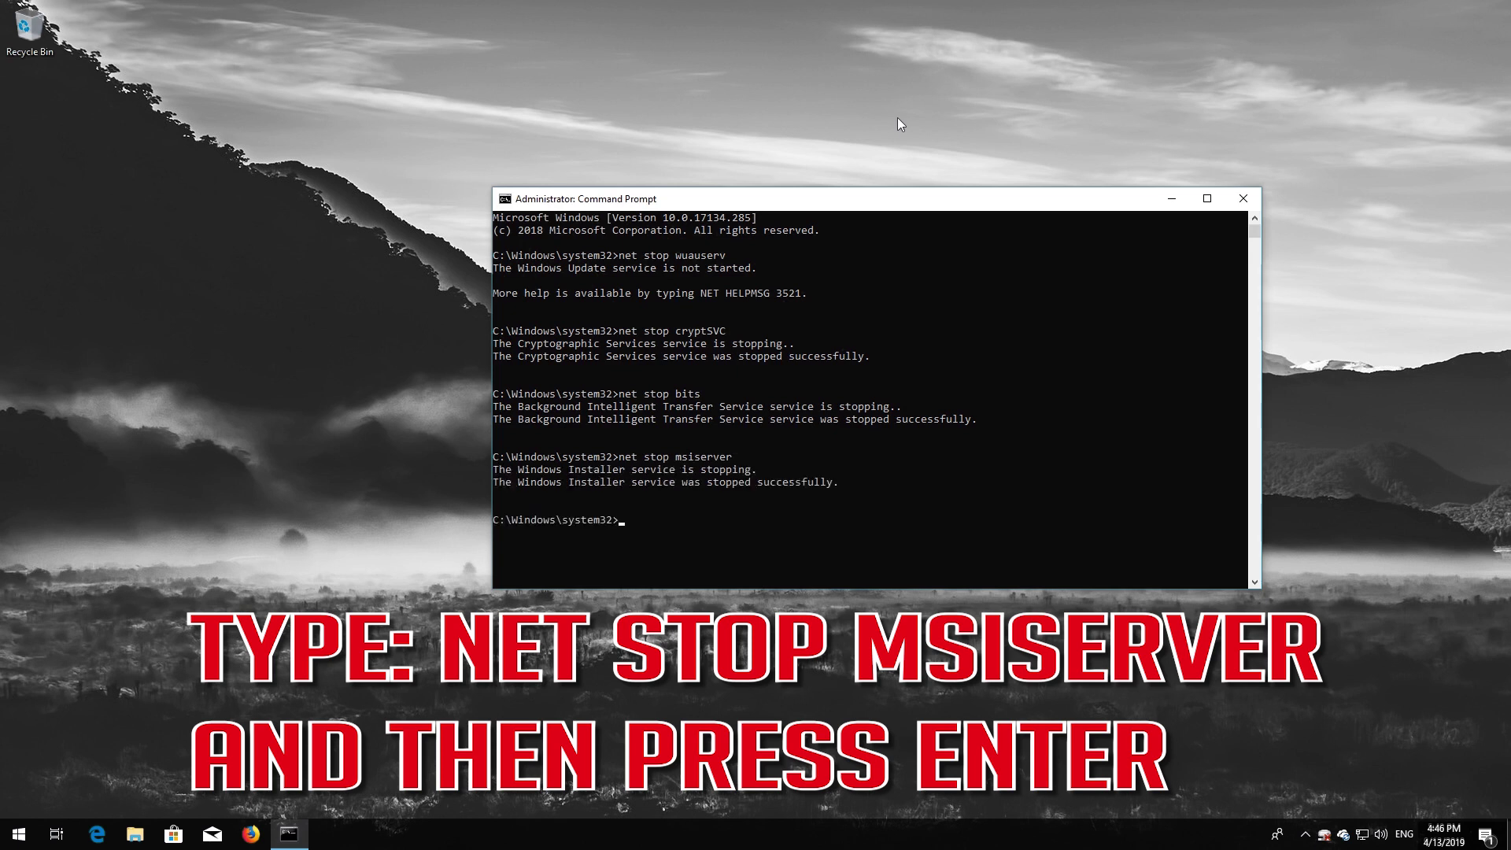
- Rename the update download folder with "ren C:\Windows\SoftwareDistribution SoftwareDistribution.old"
type("ren")
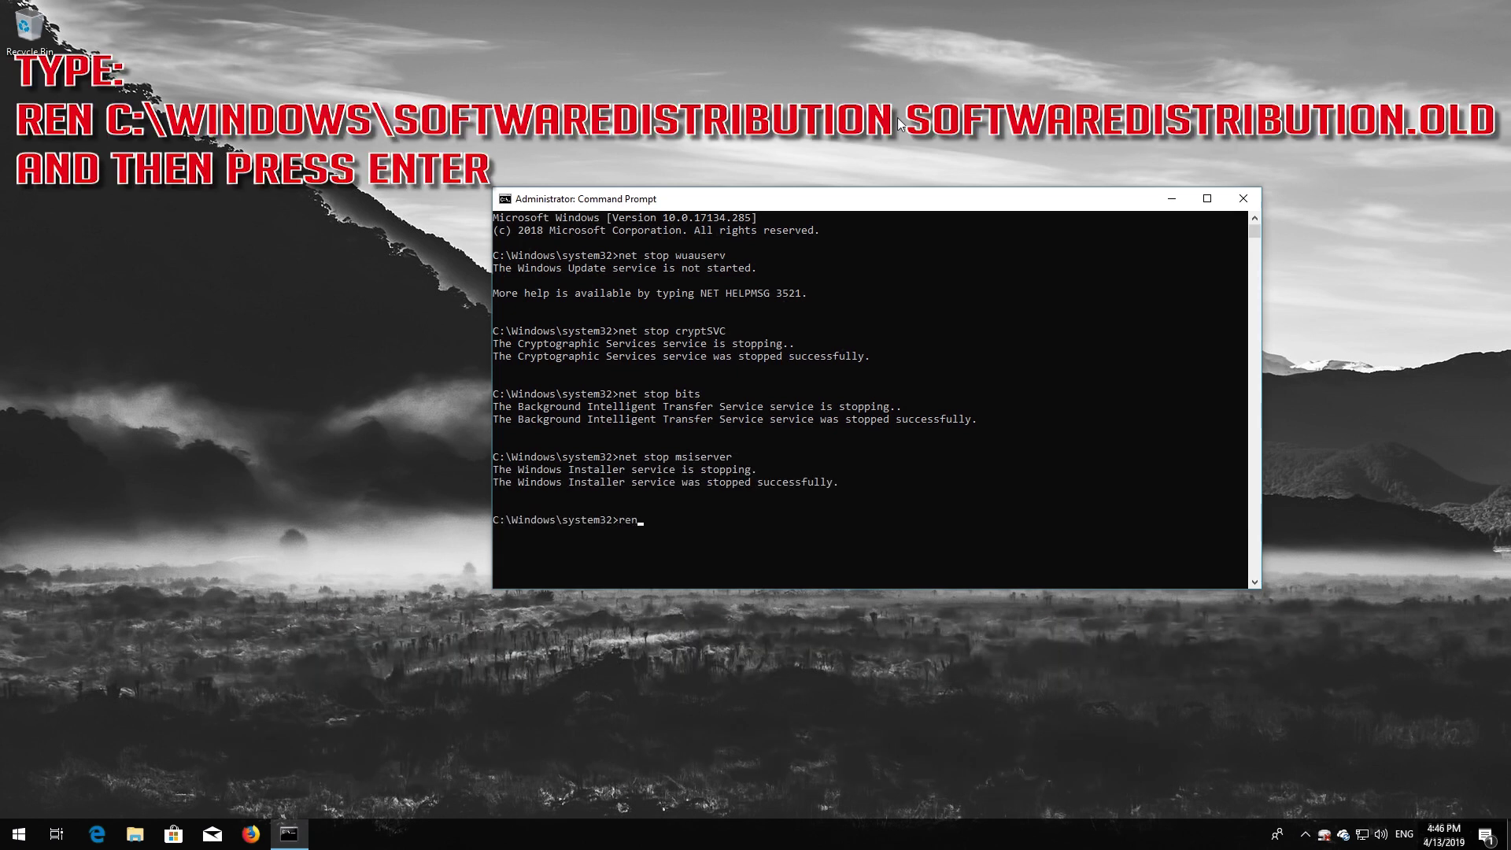
type(" C:\\Windows\\SoftwareDistrib")
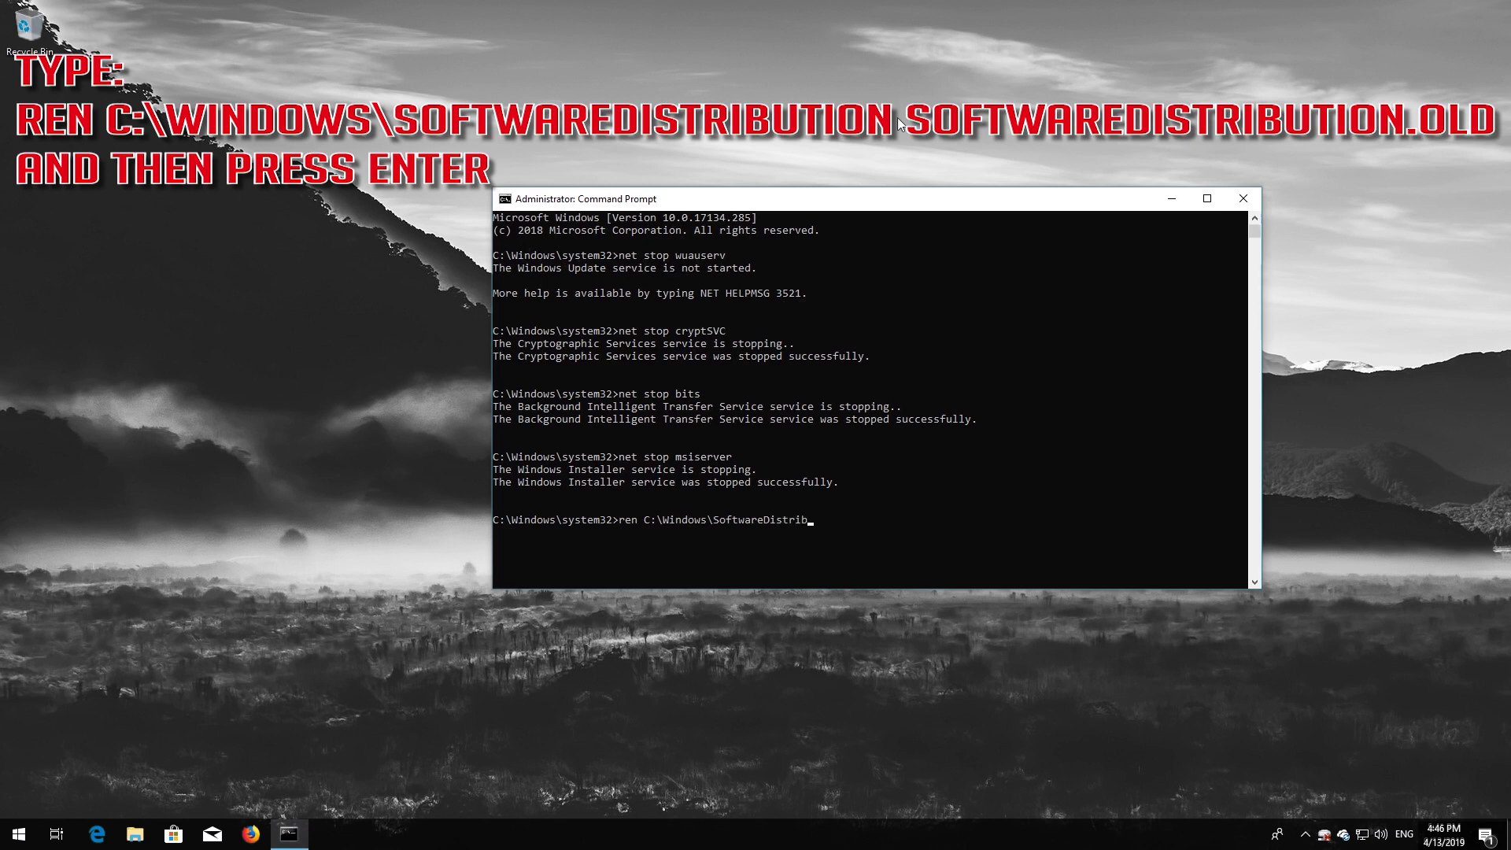
type("ution SoftwareDistribution.old")
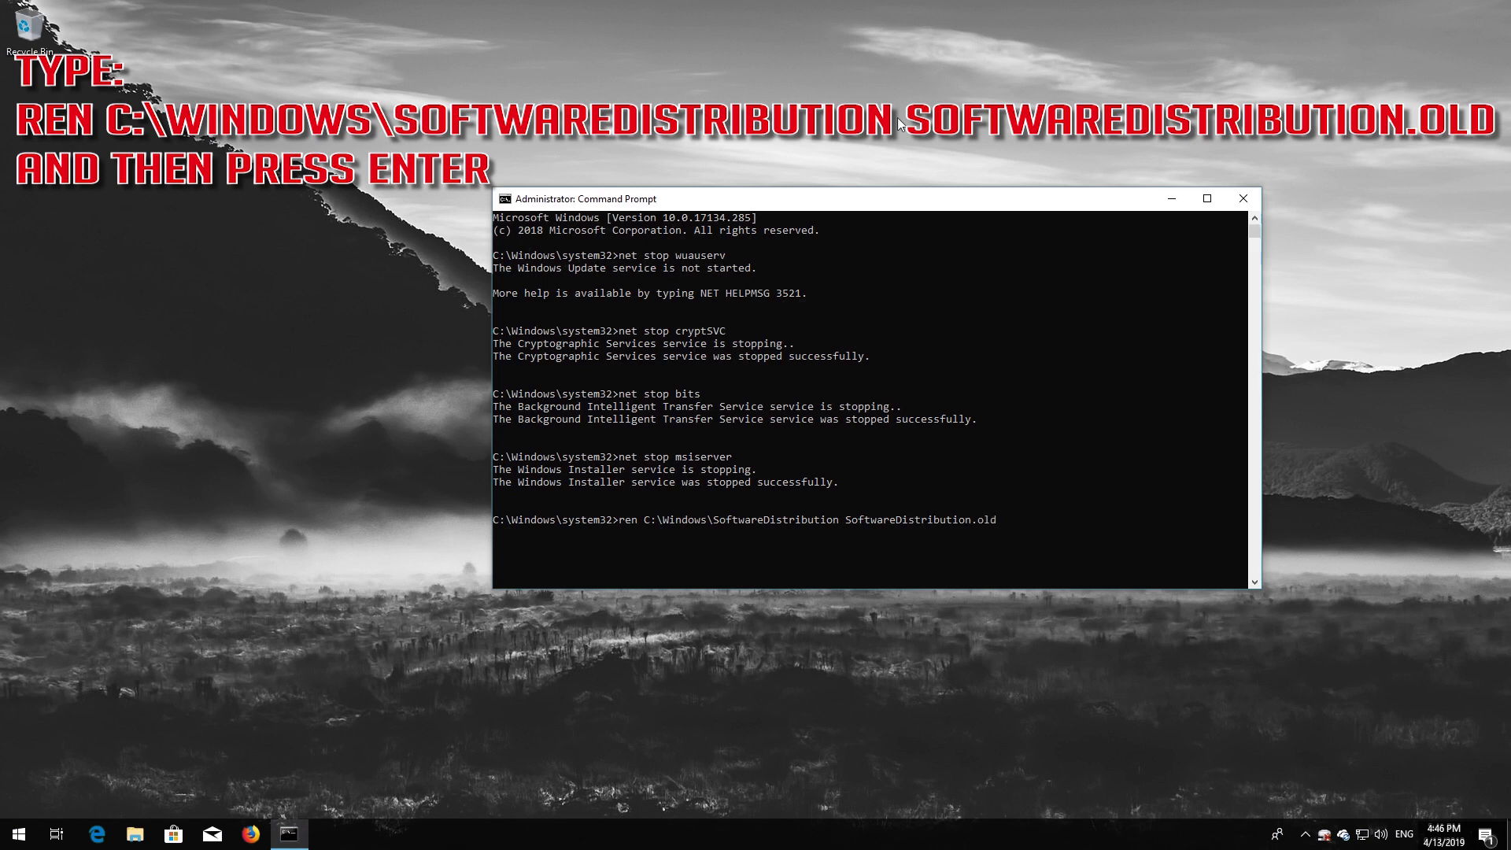
key("Return")
- Rename the catroot2 folder with "ren C:\Windows\System32\catroot2 catroot2.old"
type("ren")
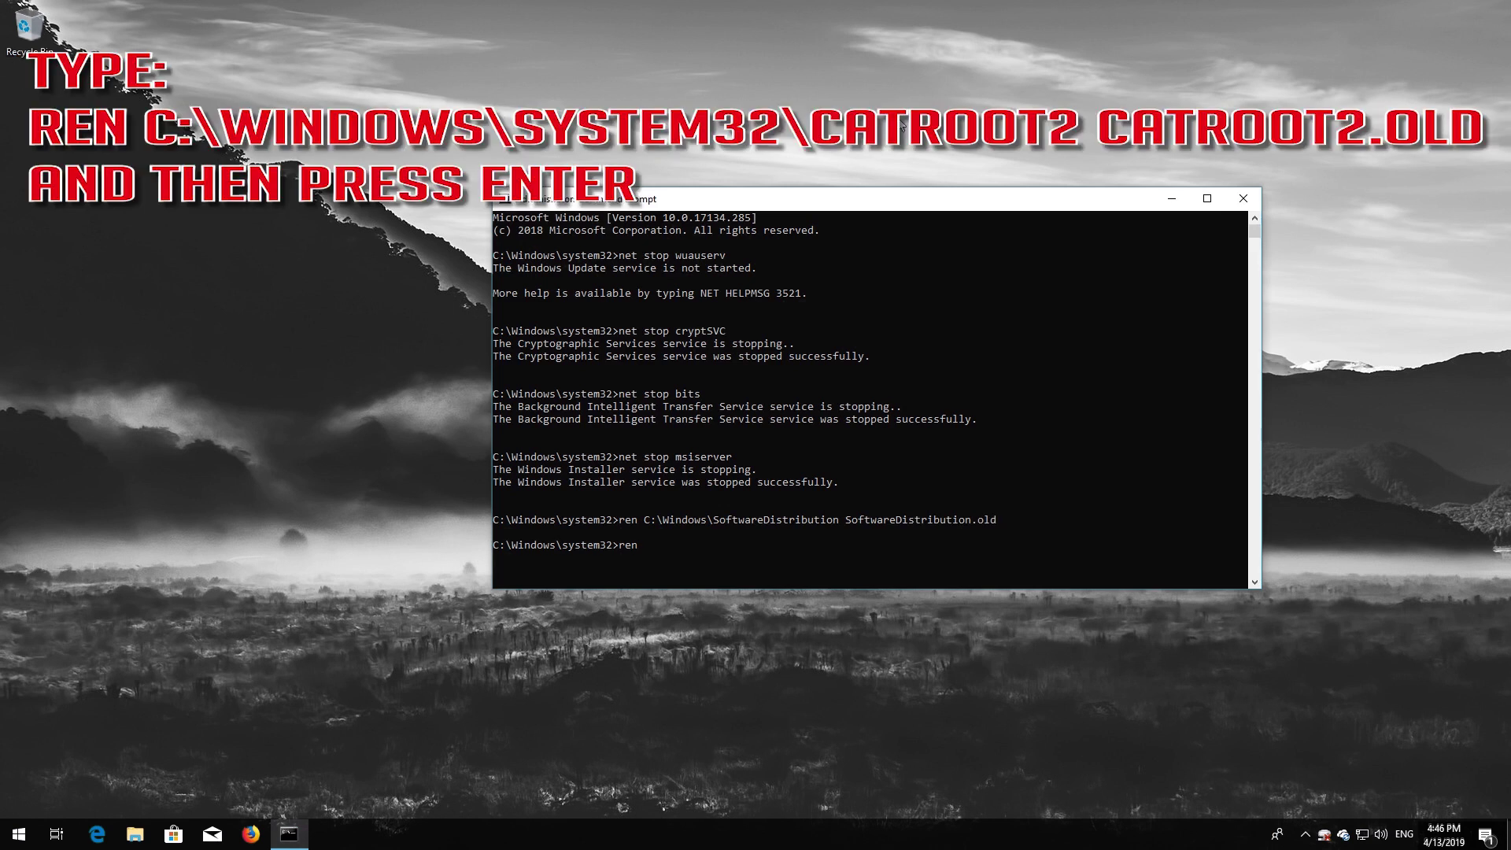
type(" C:\\Windows\\System32\\catroot2 catroot2")
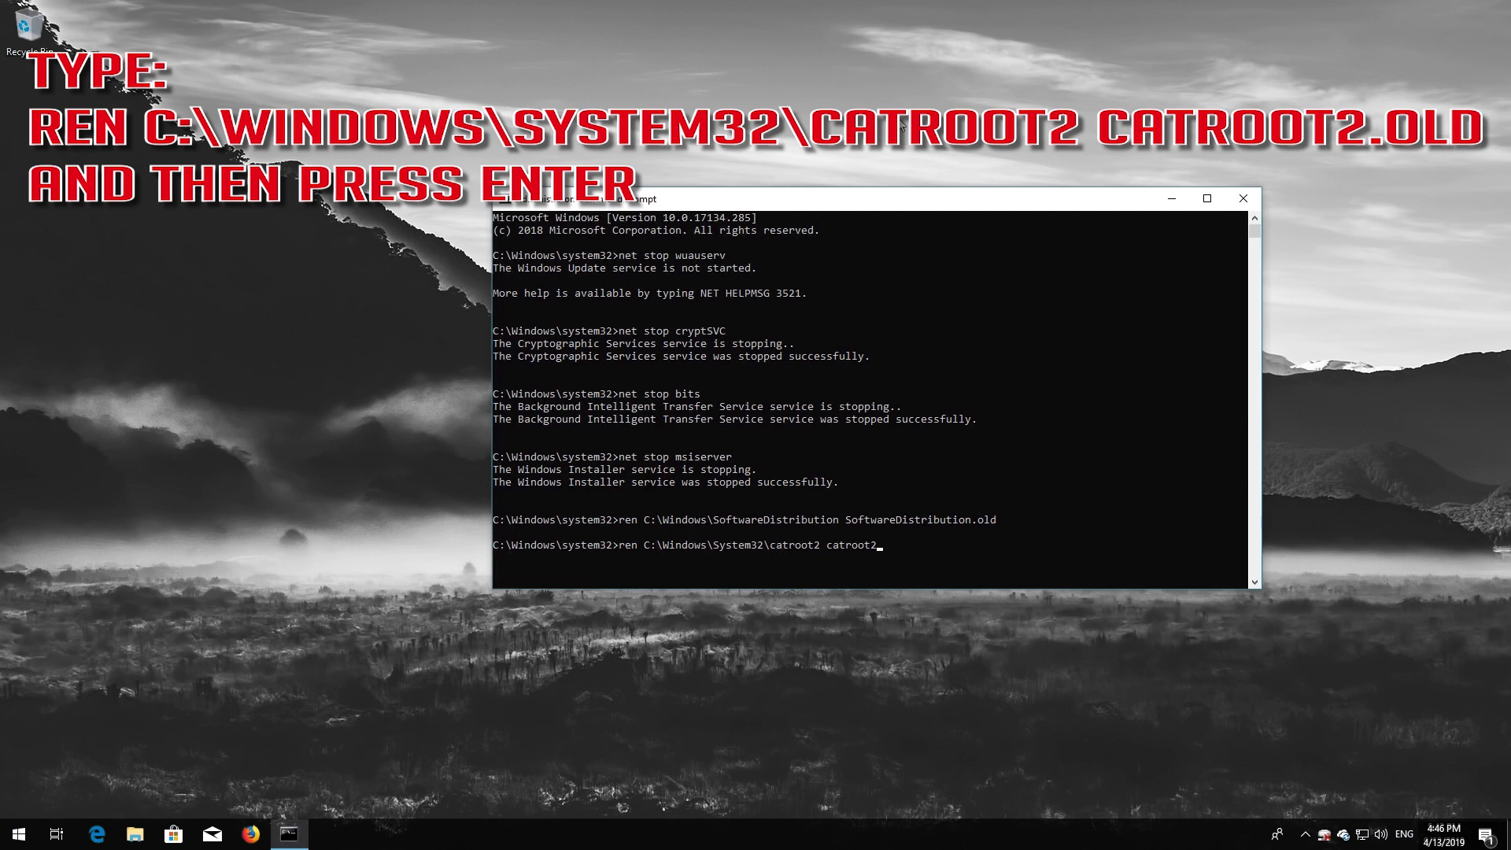
type(".old")
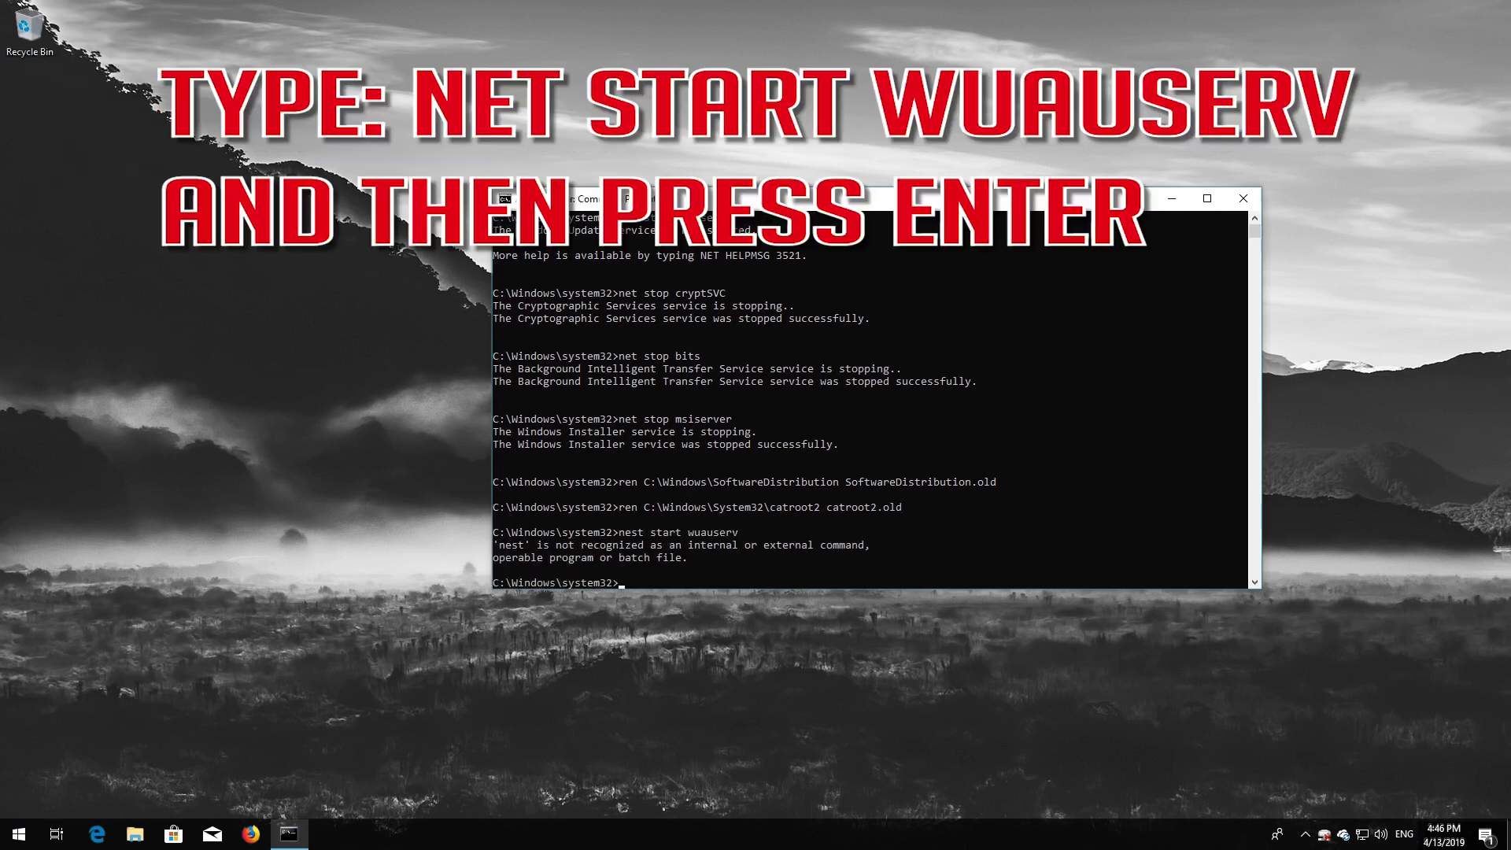
- Start the Windows Update and Cryptographic services again with "net start wuauserv" and "net start cryptSVC"
type("nest start wuauserv")
key("BackSpace")
key("Return")
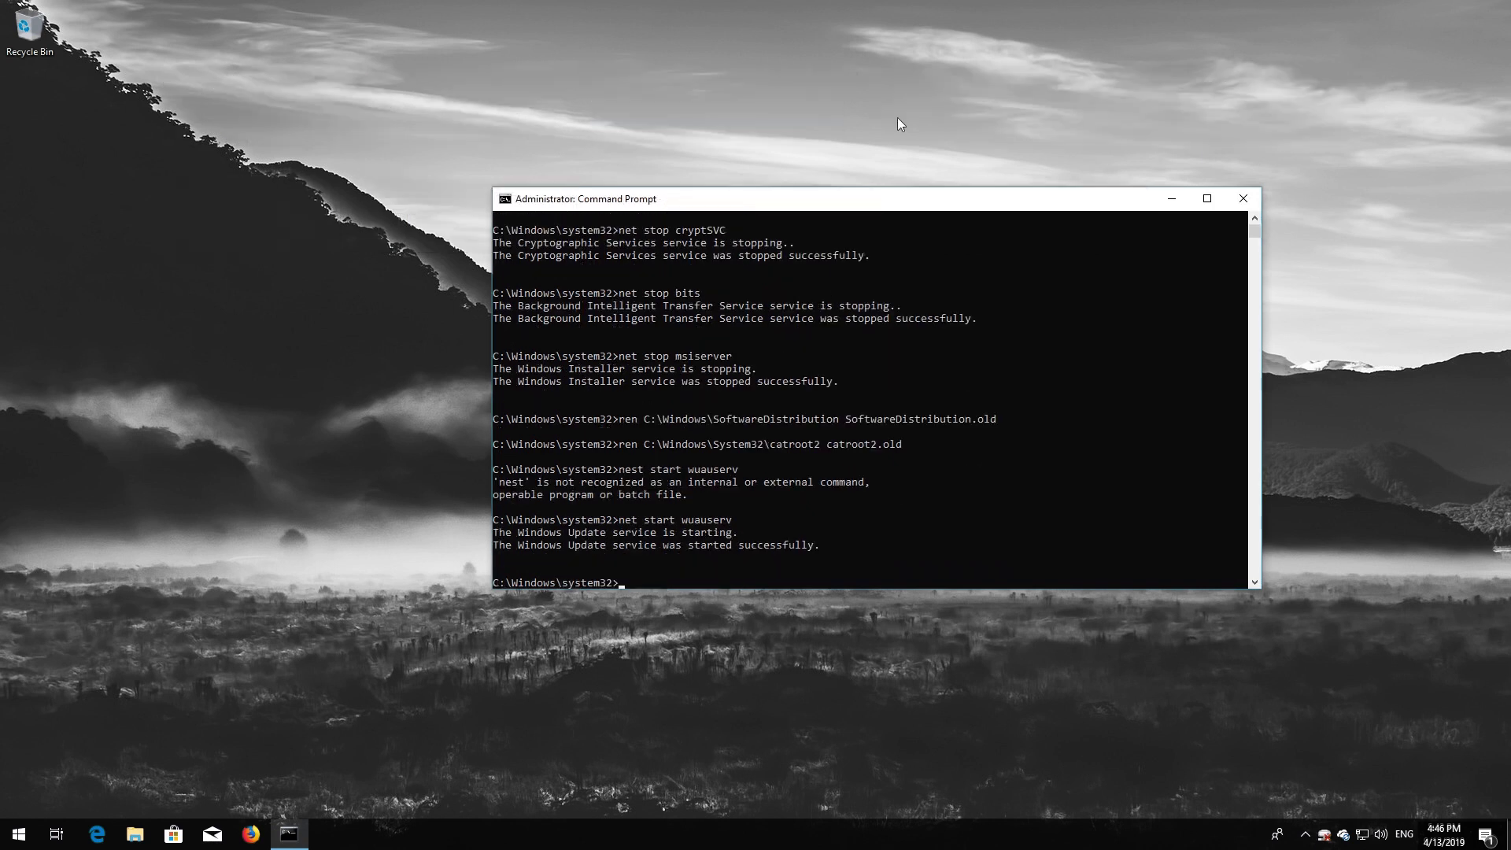
type("net start")
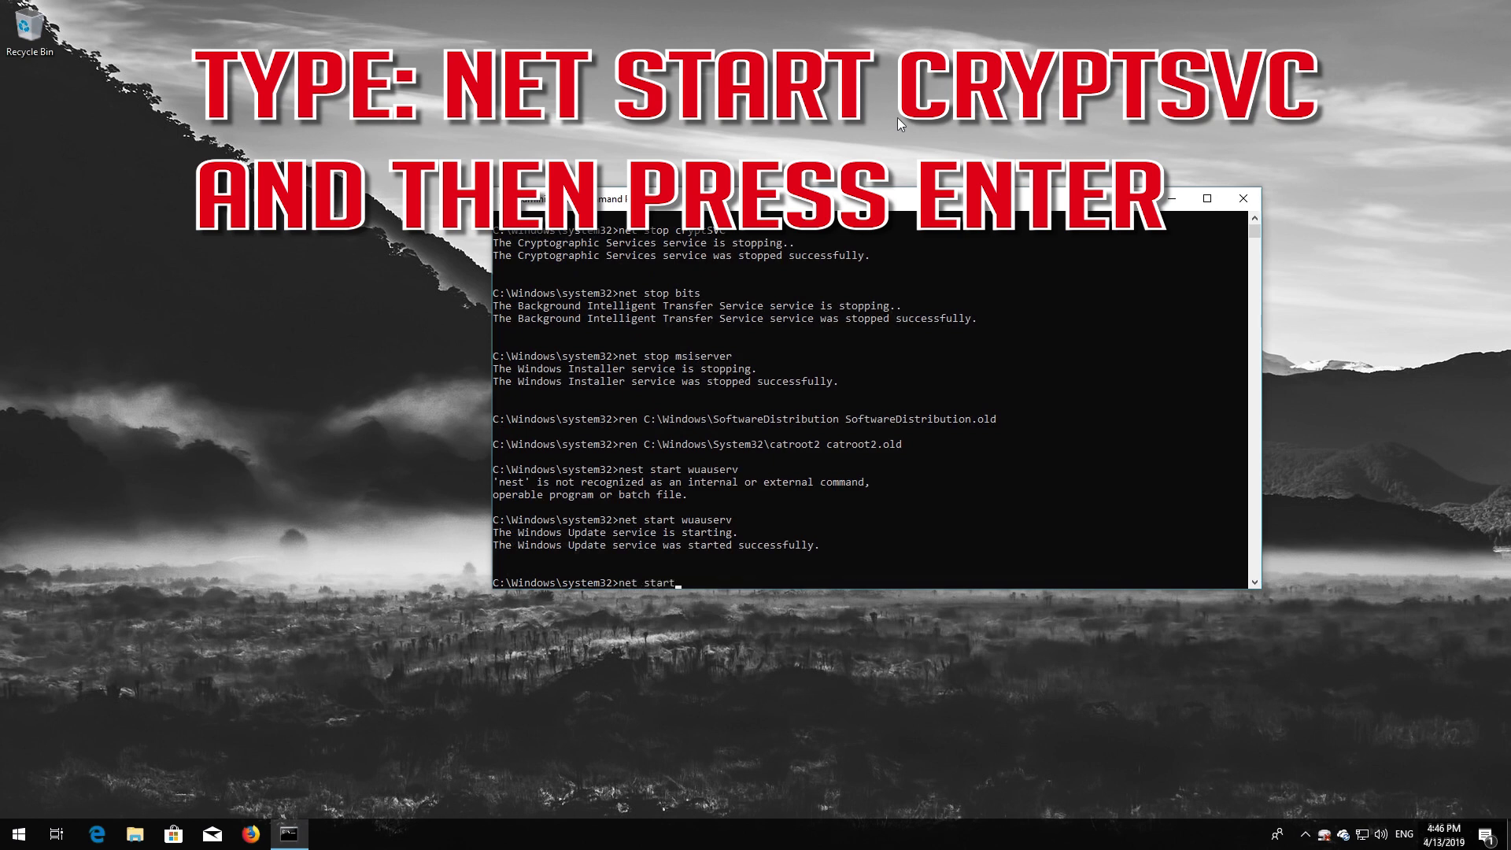
type(" cryptSVC")
key("Return")
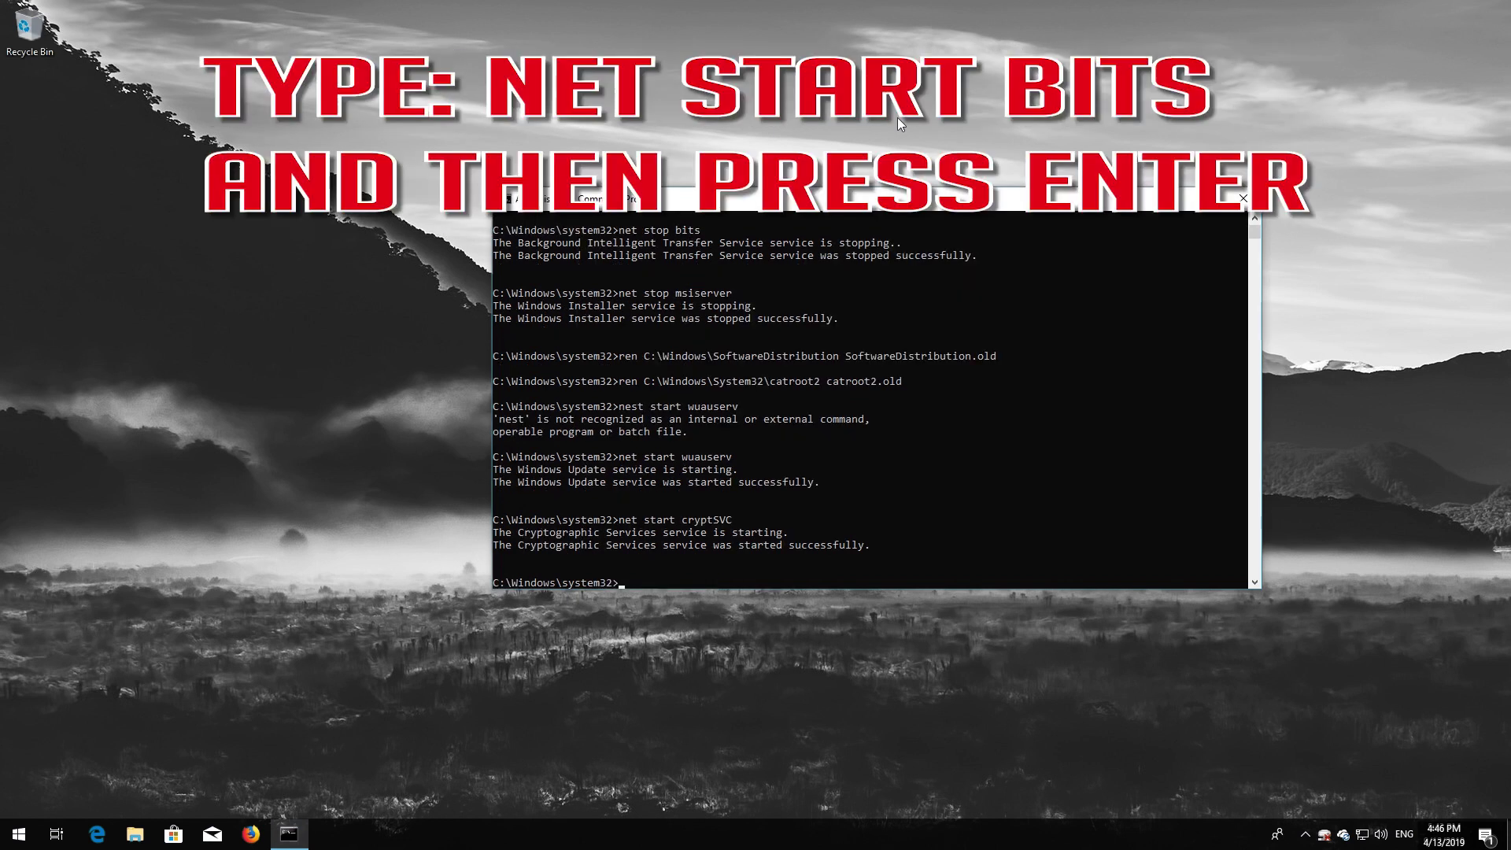
- Start the remaining stopped services with "net start bits" and "net start msiserver", and close the command session with "exit"
type("net start bits")
key("Return")
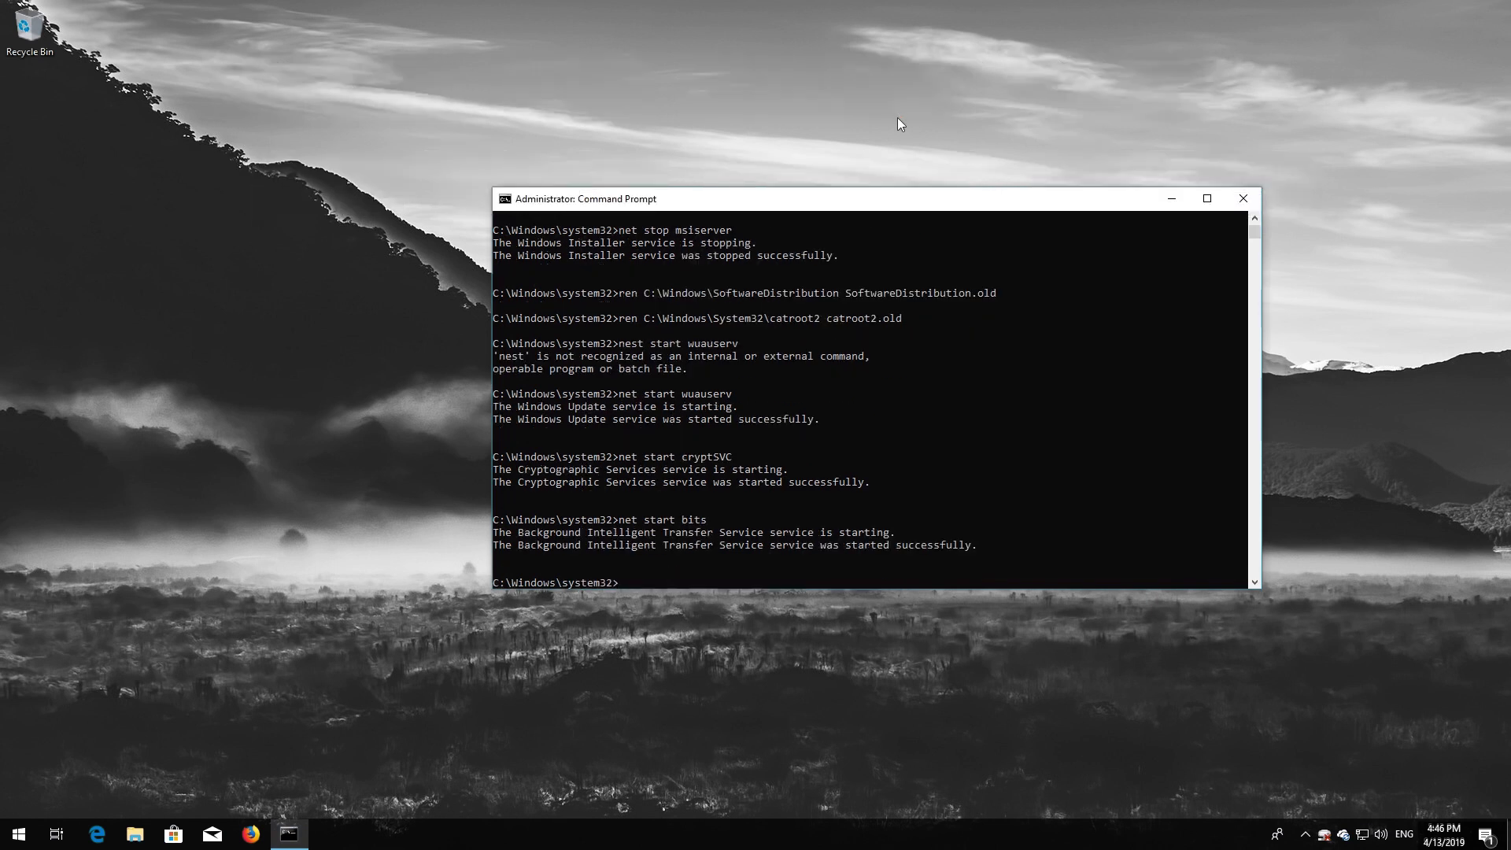
type("net star")
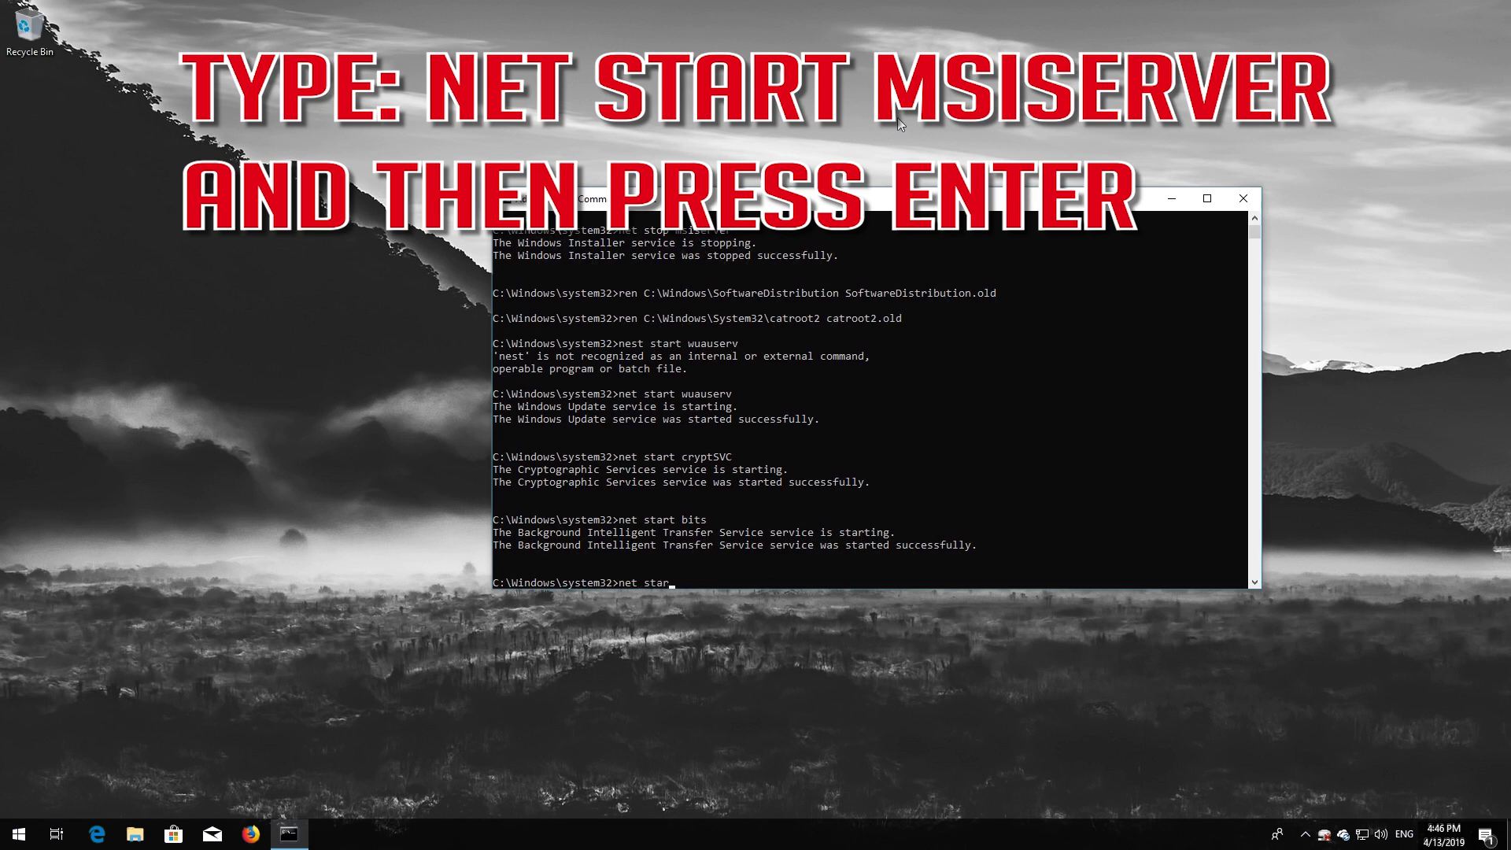
type("t msiserver")
key("Return")
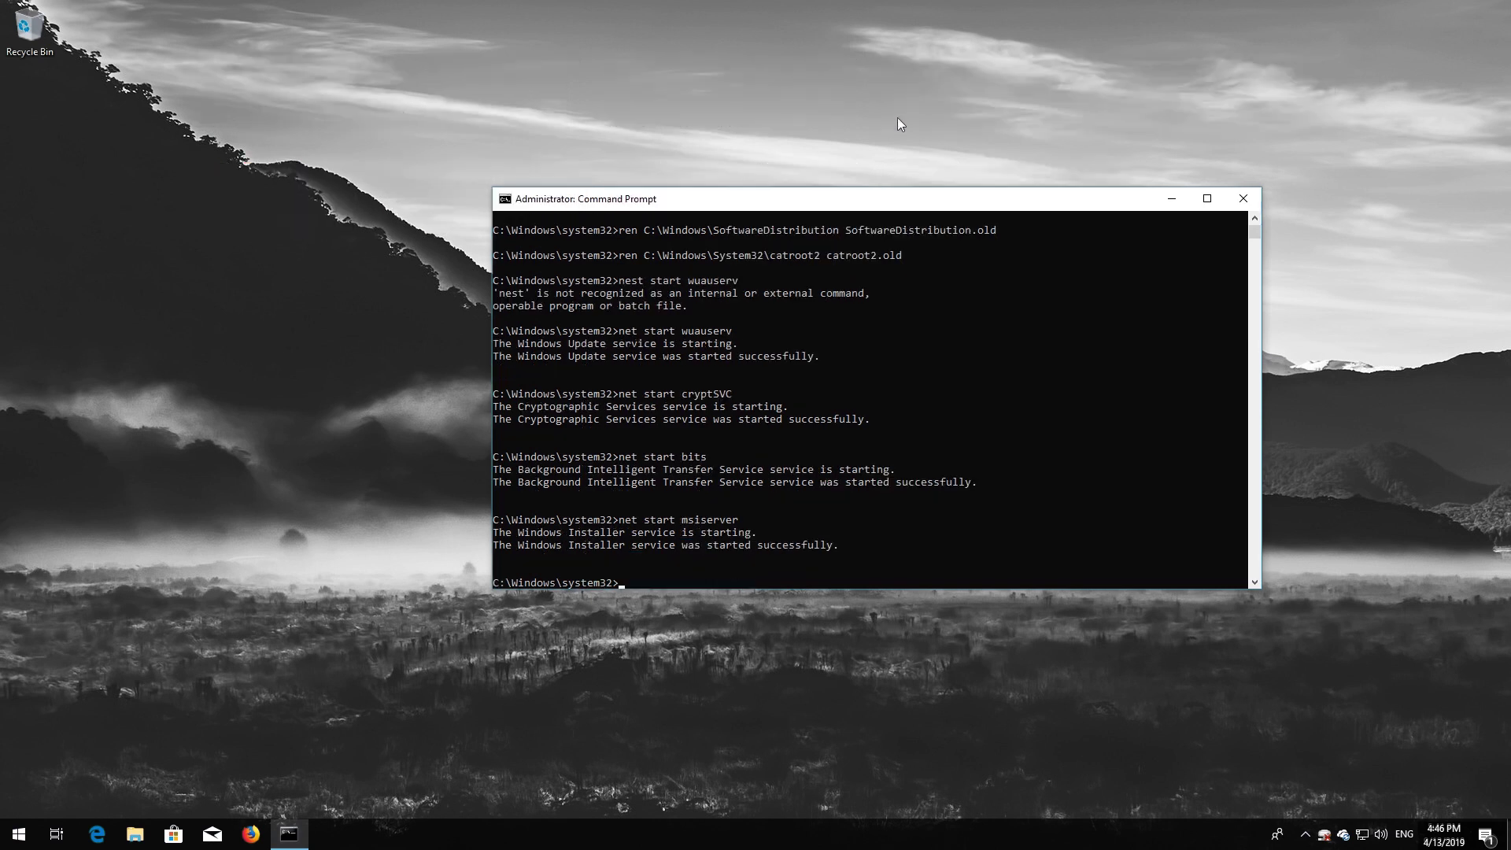
type("exit")
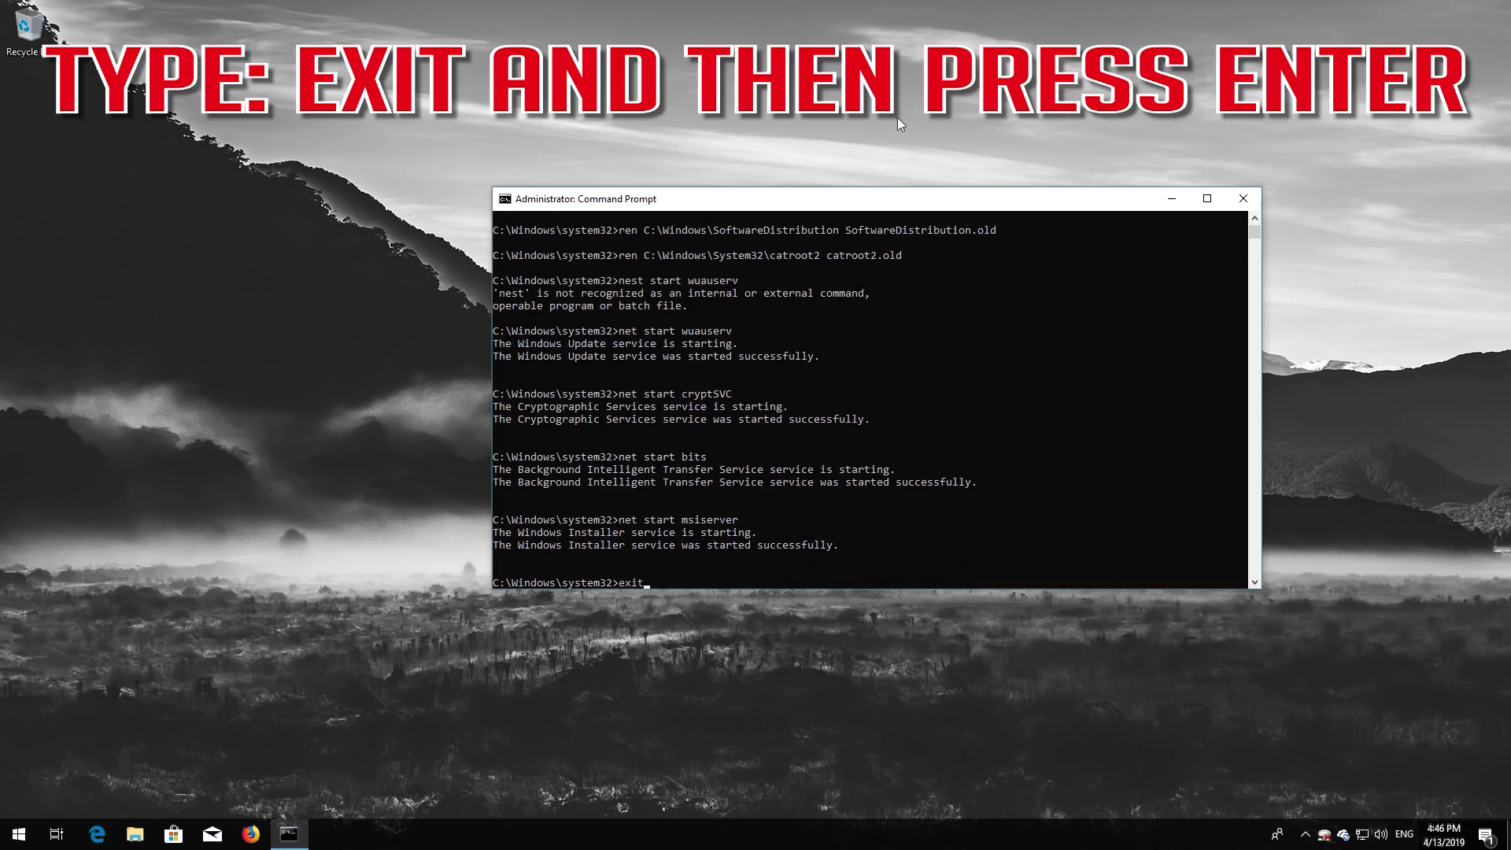
key("Return")
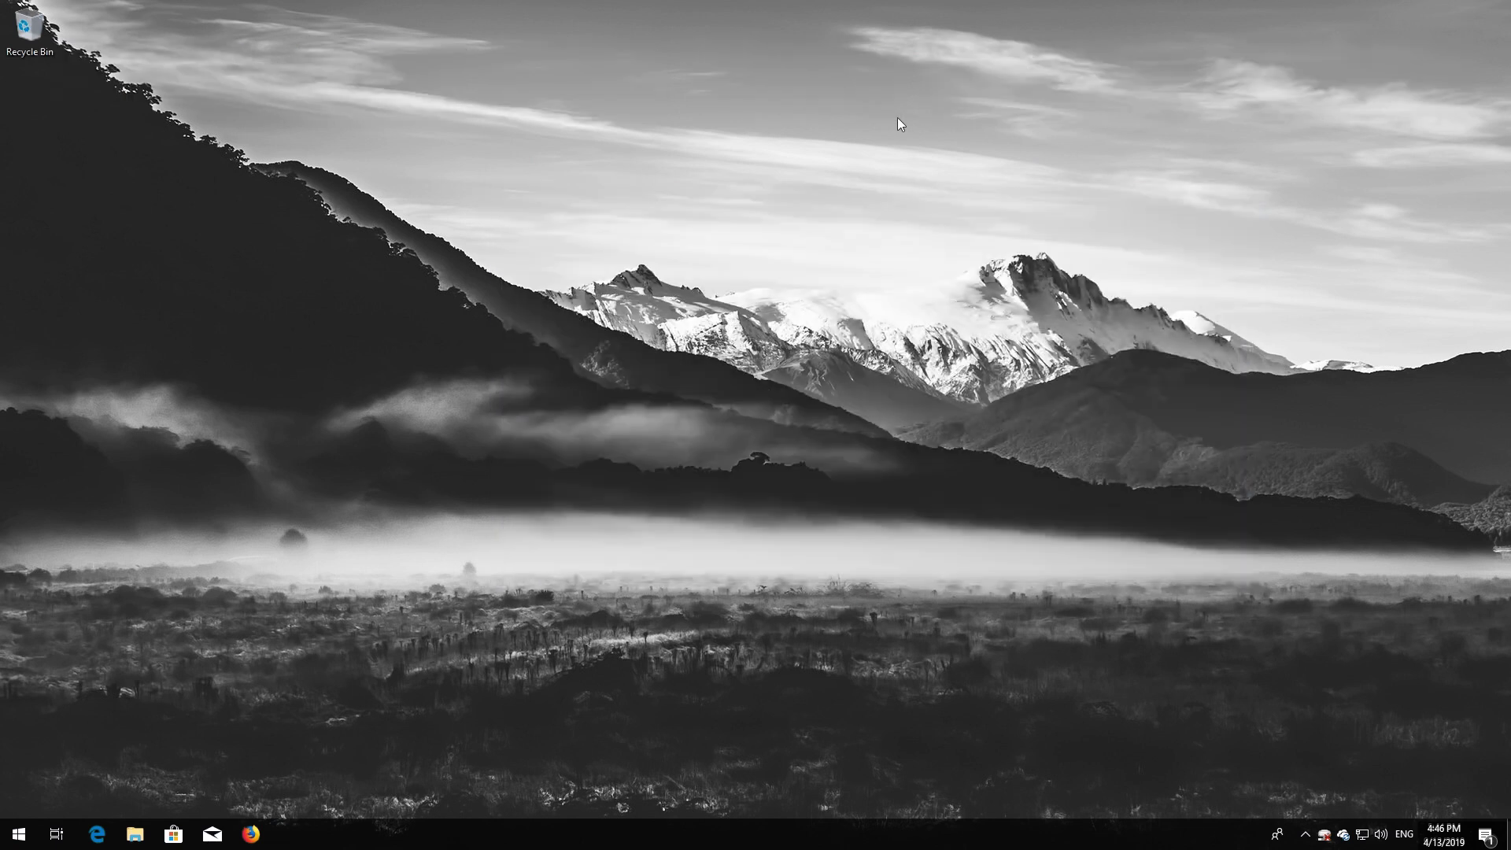
- Open Windows PowerShell with administrator rights, approve the permission request, and move its window nearer the desktop's center
key("super")
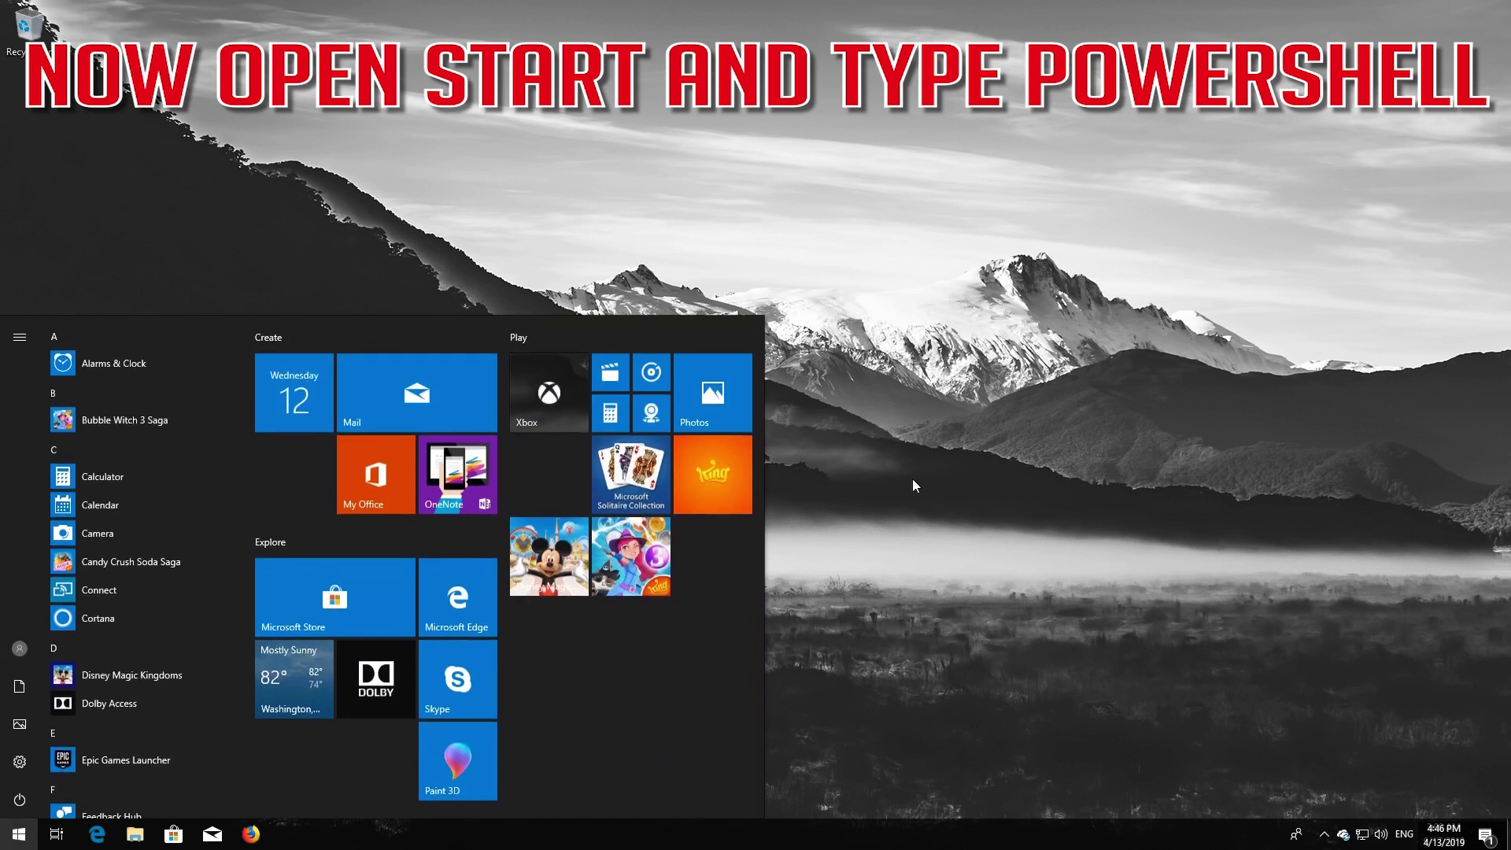
type("powershell")
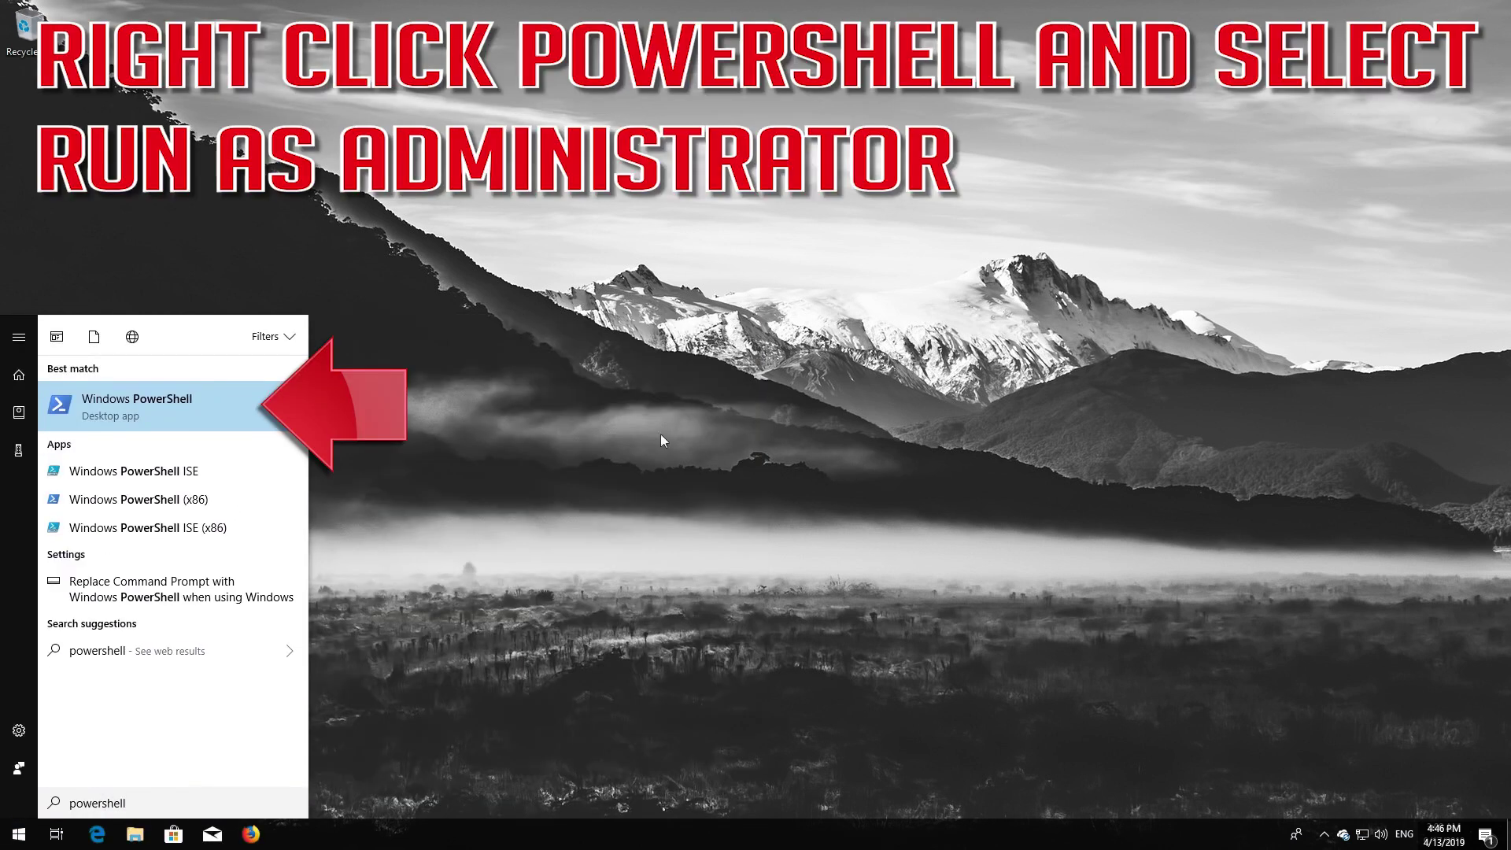
right_click(244, 416)
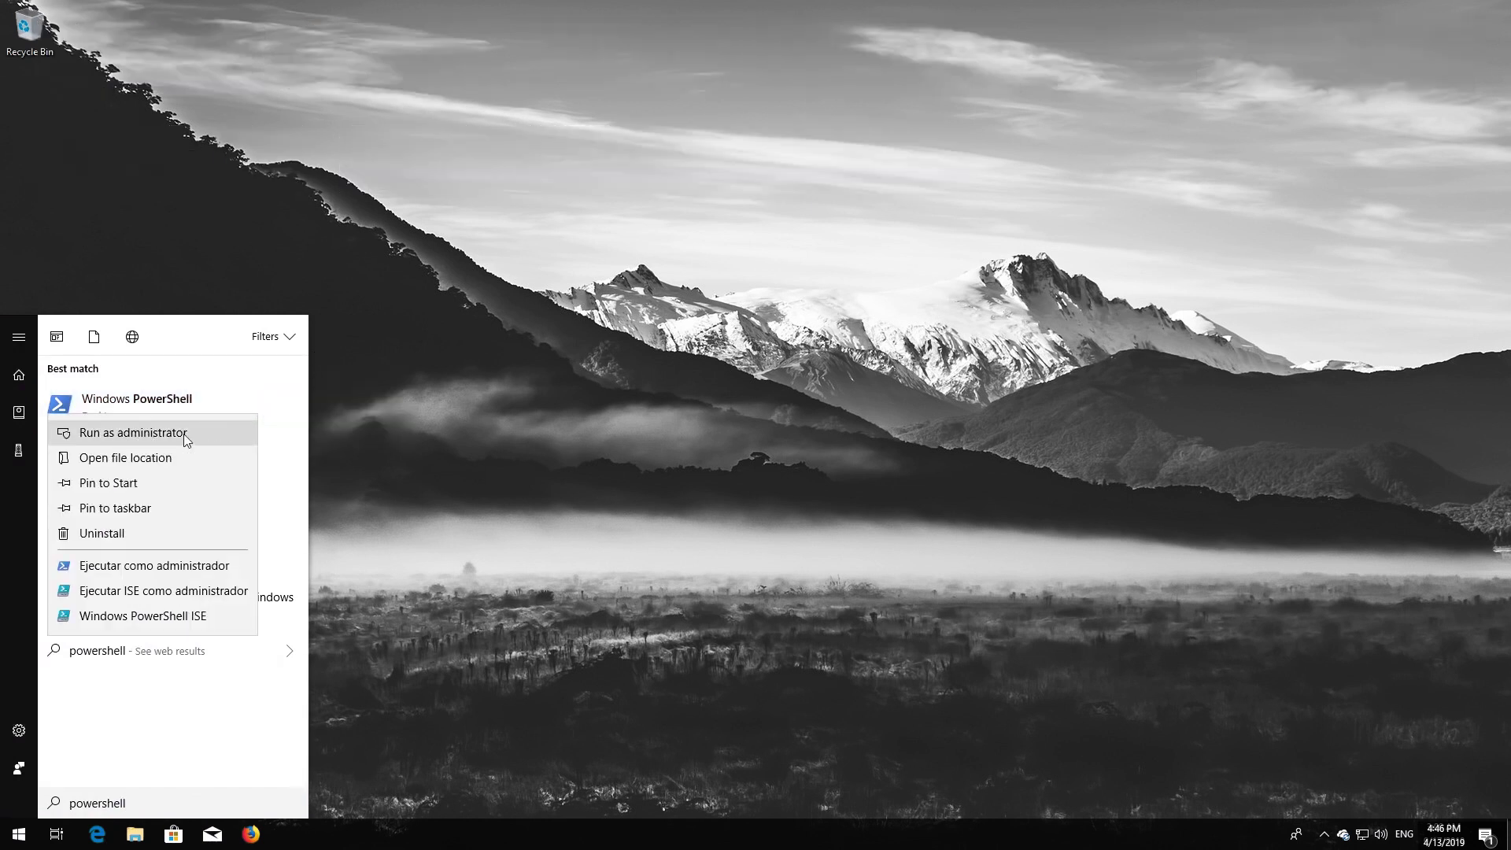
left_click(157, 434)
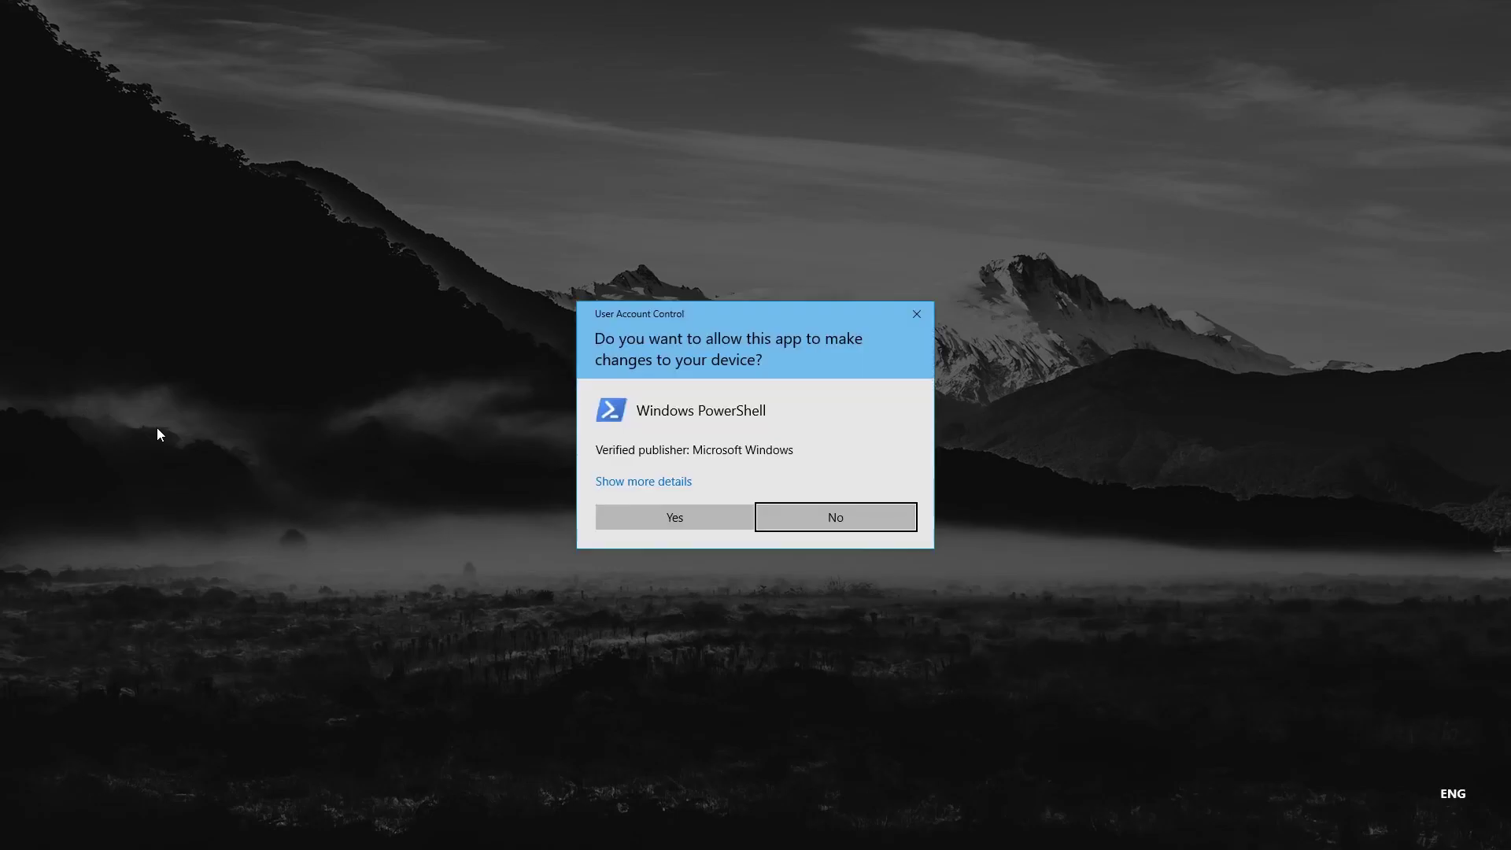
left_click(670, 518)
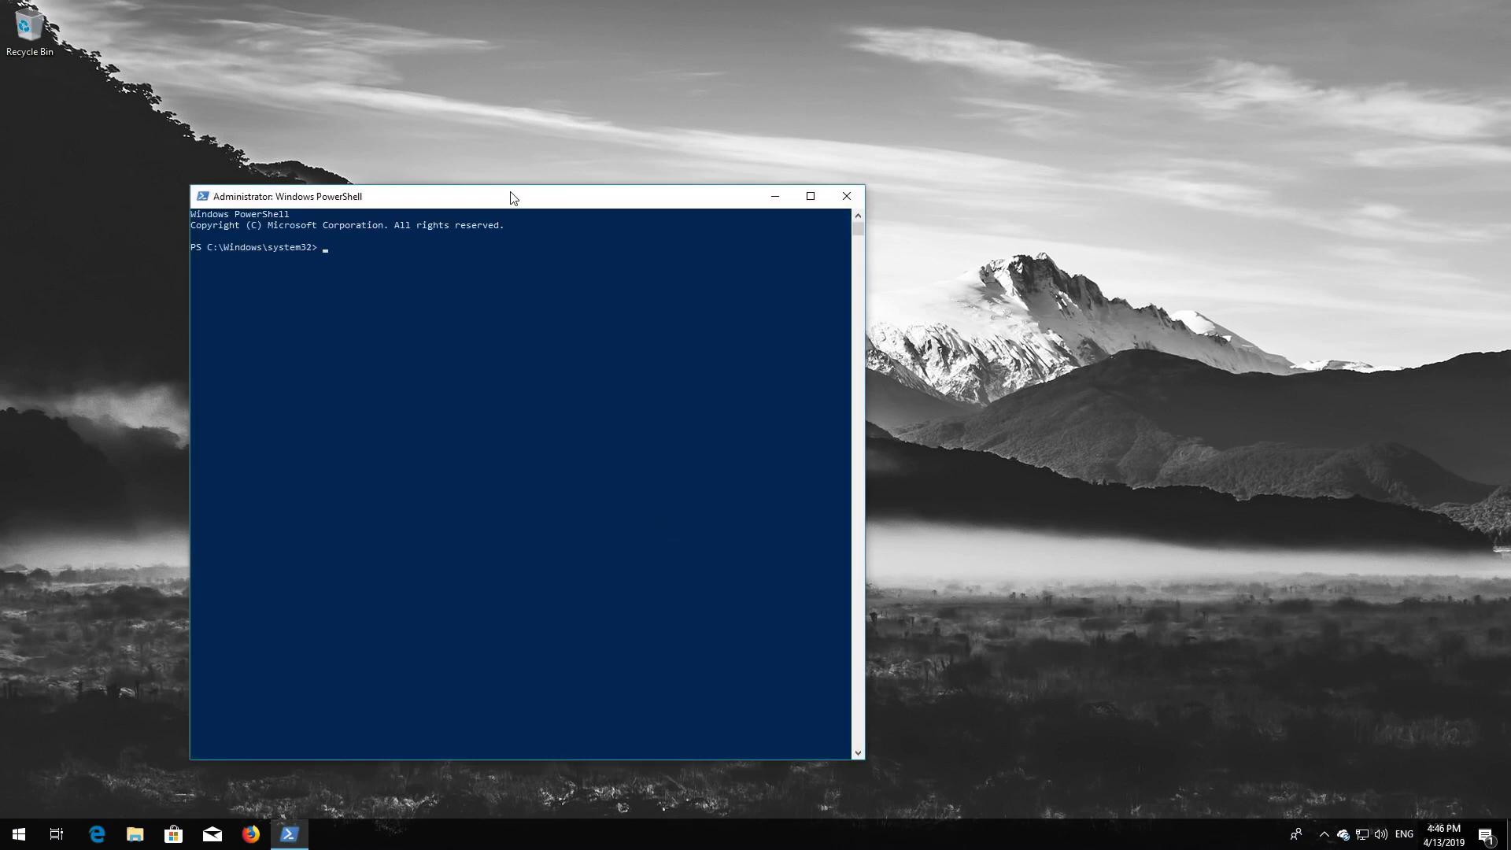
left_click_drag(513, 196, 763, 134)
- Trigger an update with "wuauclt.exe /updatenow" and close the PowerShell session with "exit"
type("wu")
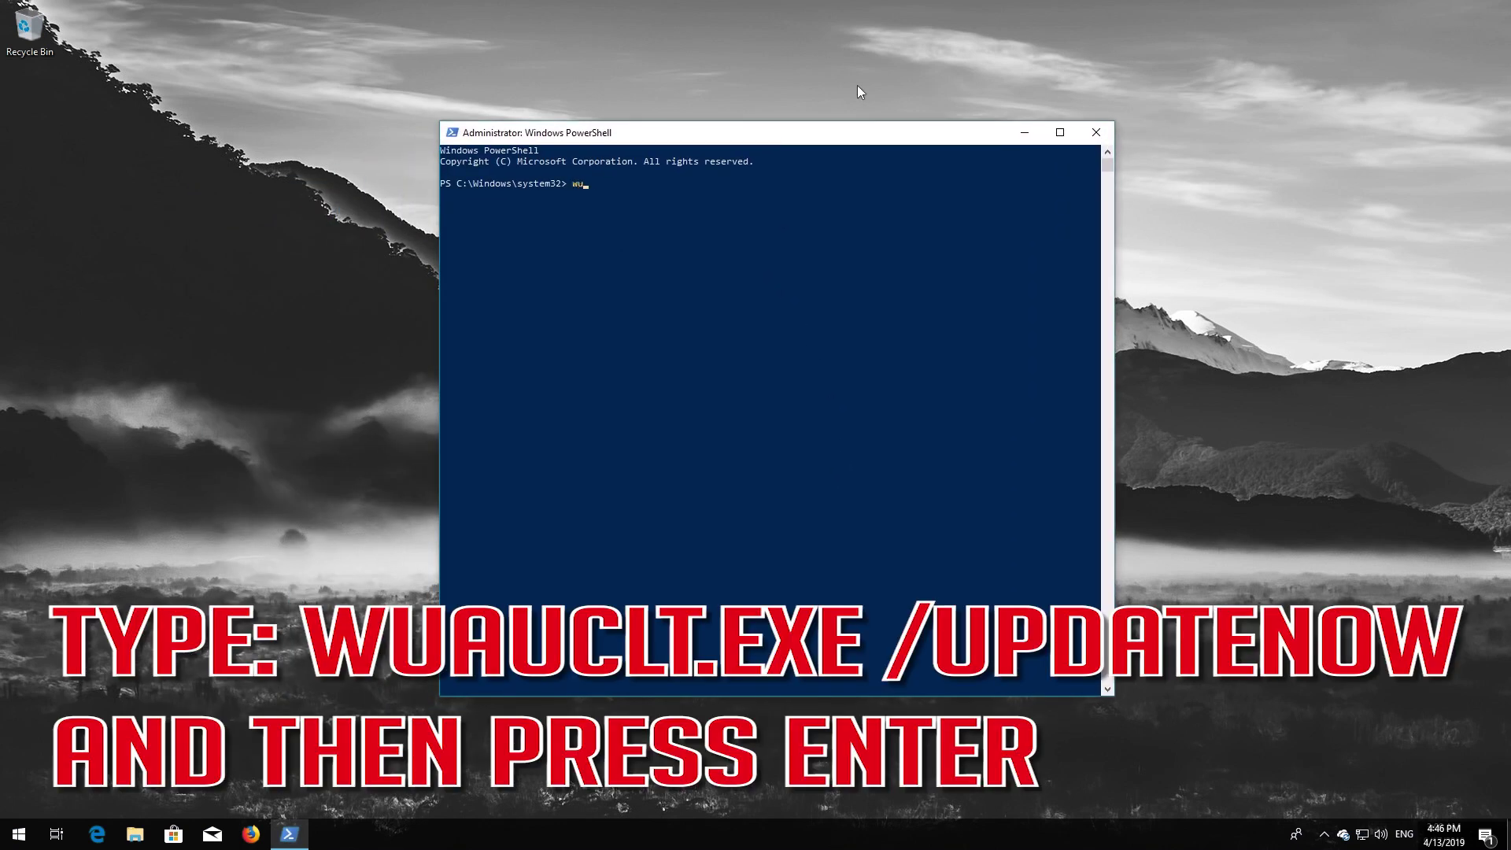
type("auclt.exe /updatenow")
key("Return")
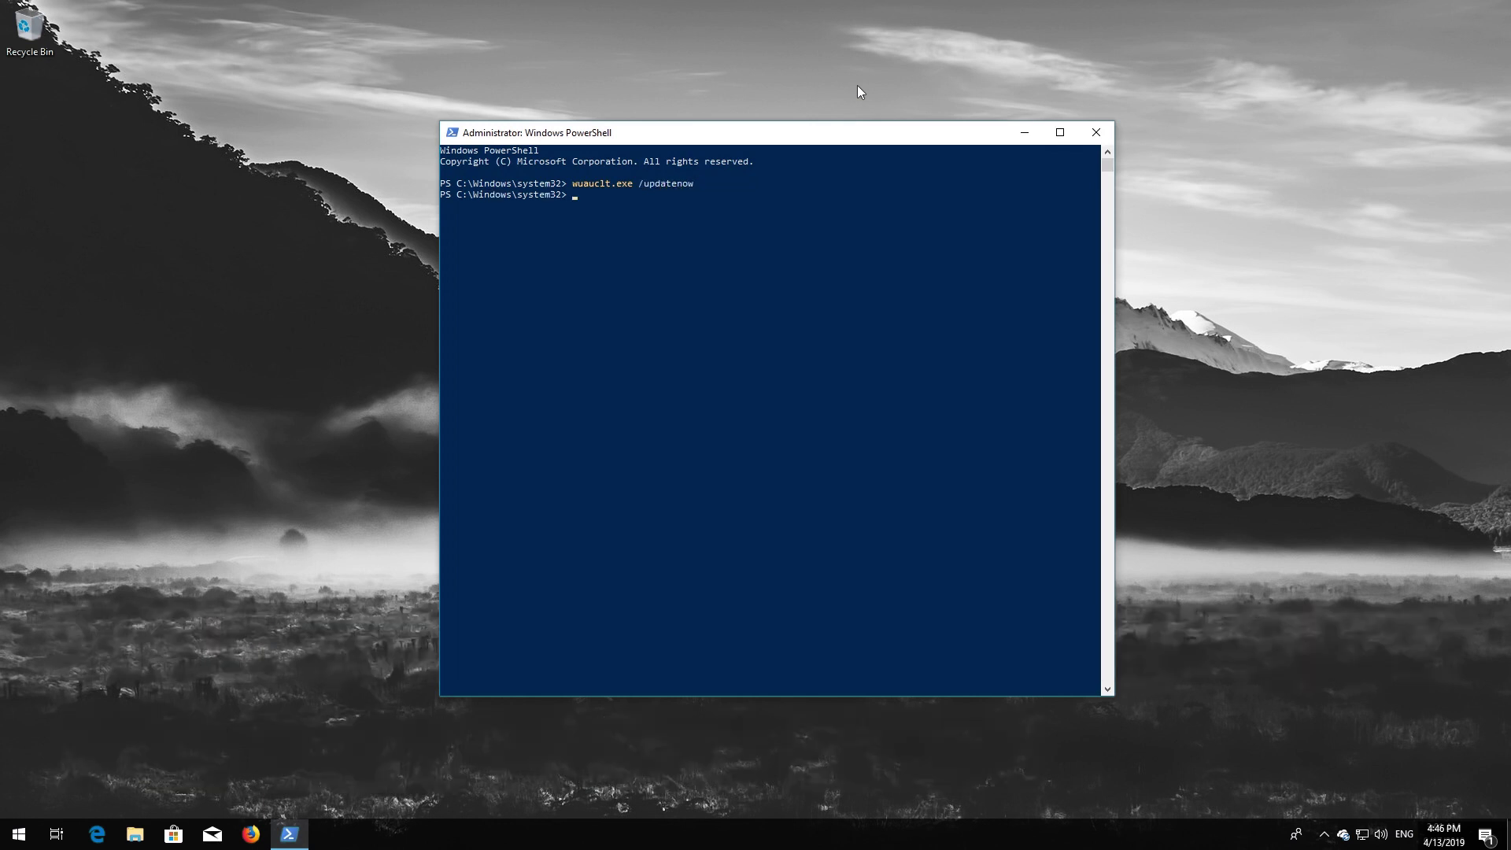
type("exi")
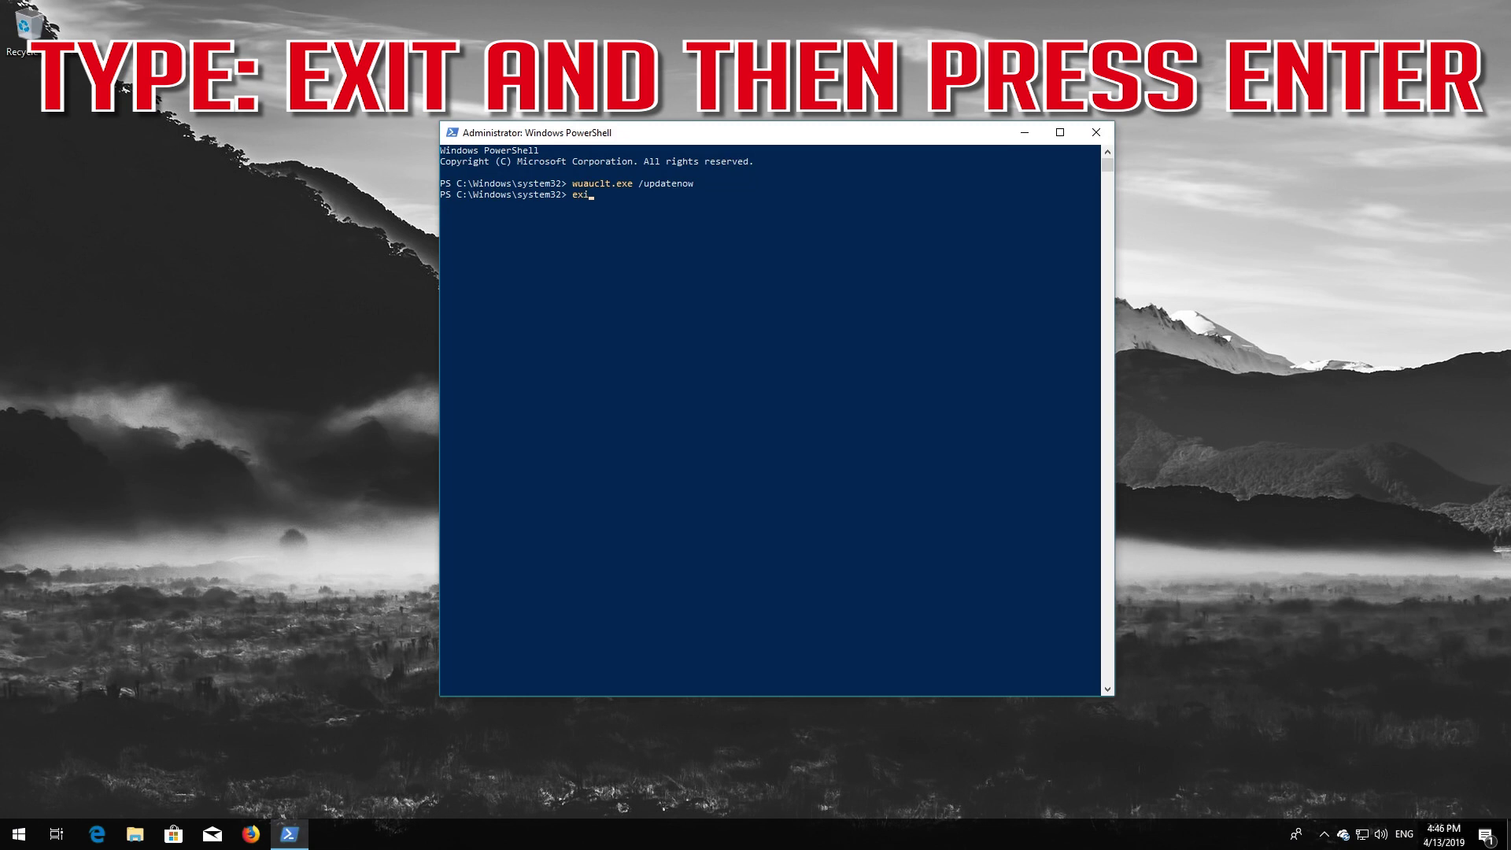
type("t")
key("Return")
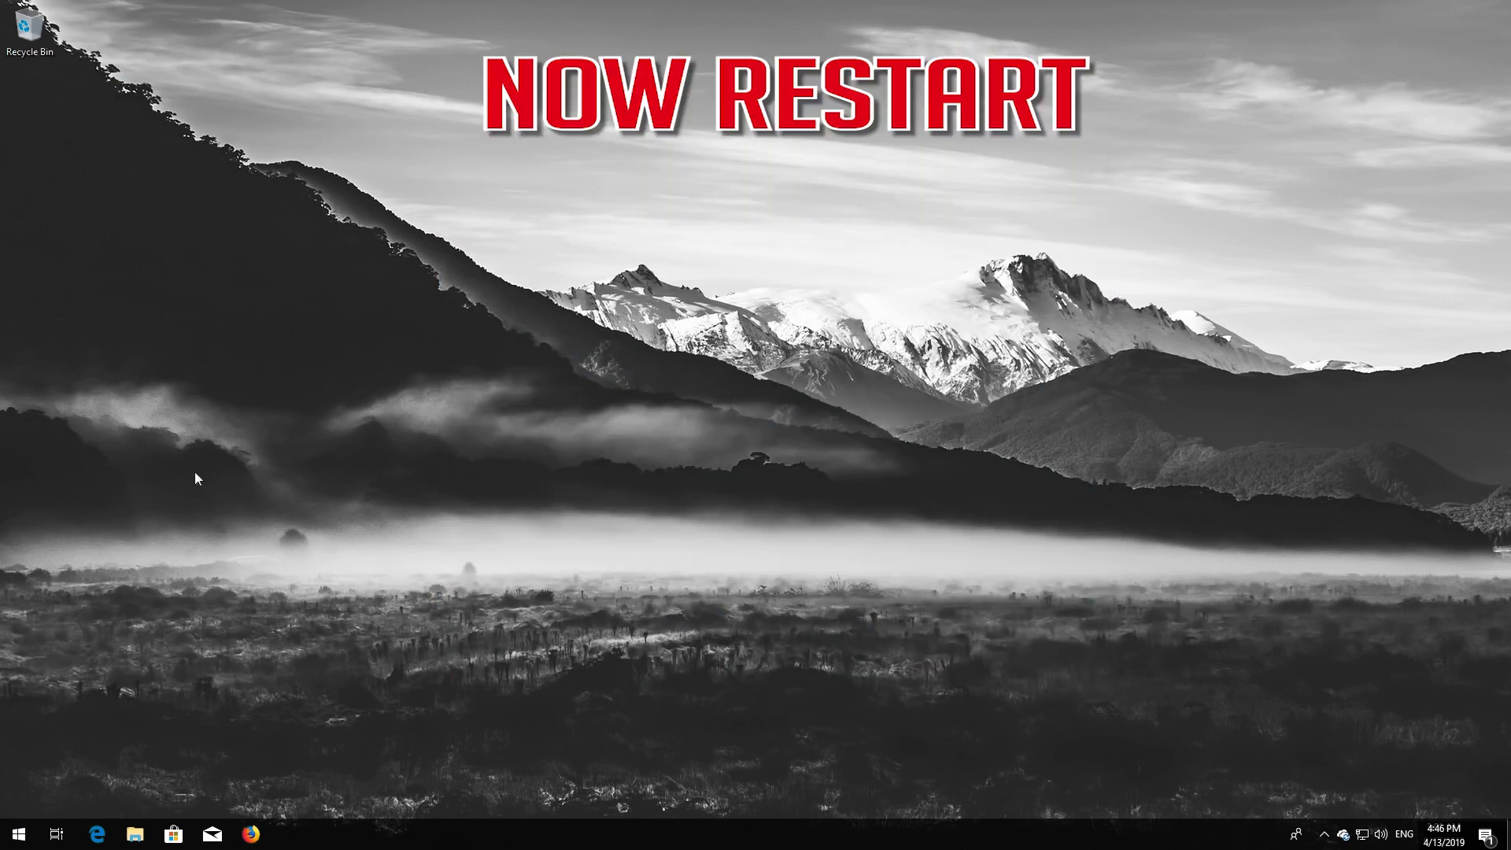
- Restart the computer
left_click(19, 833)
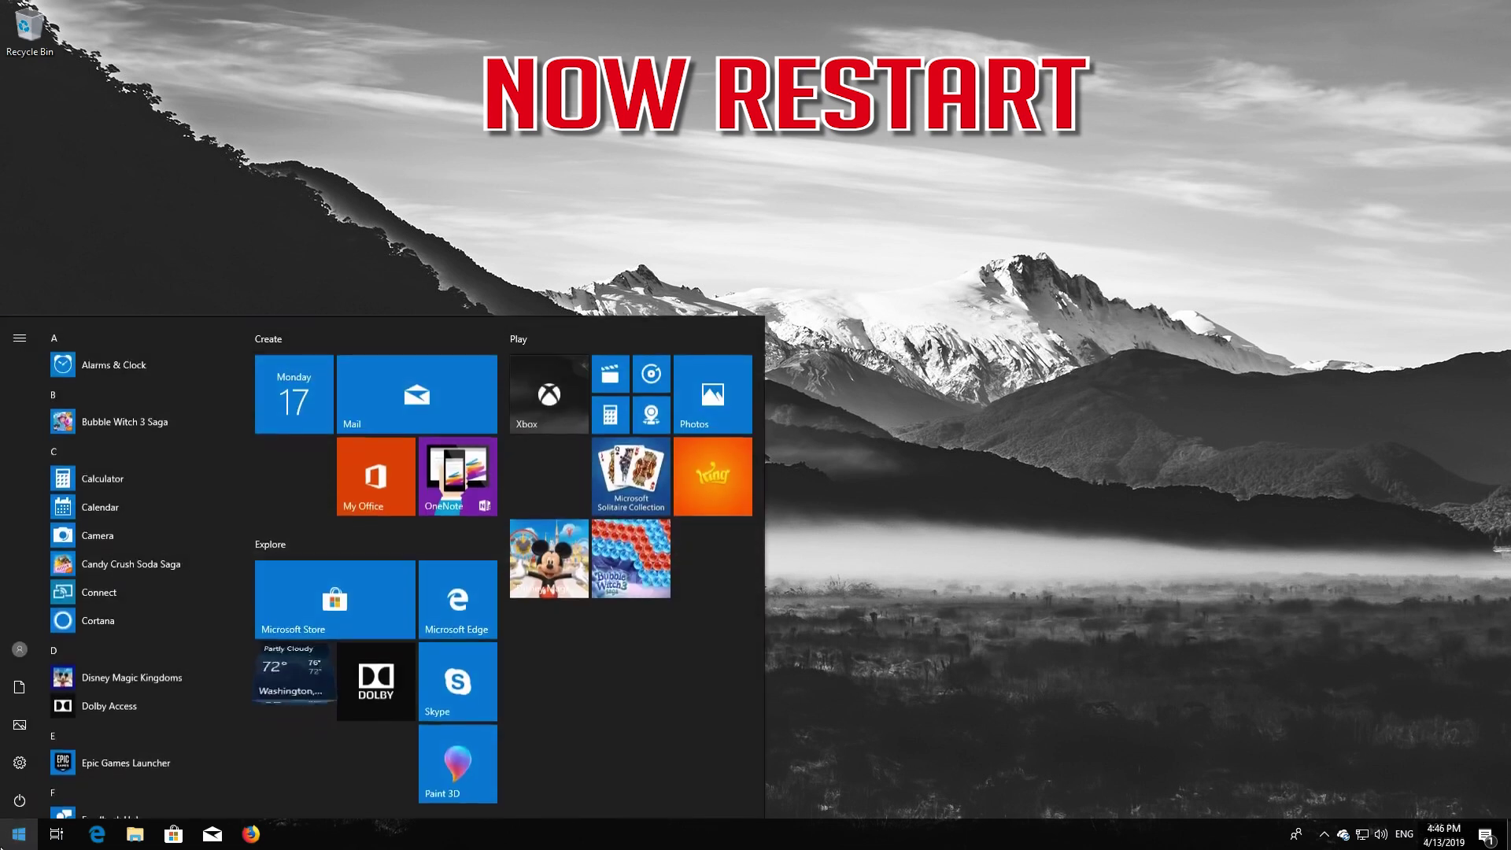
left_click(19, 799)
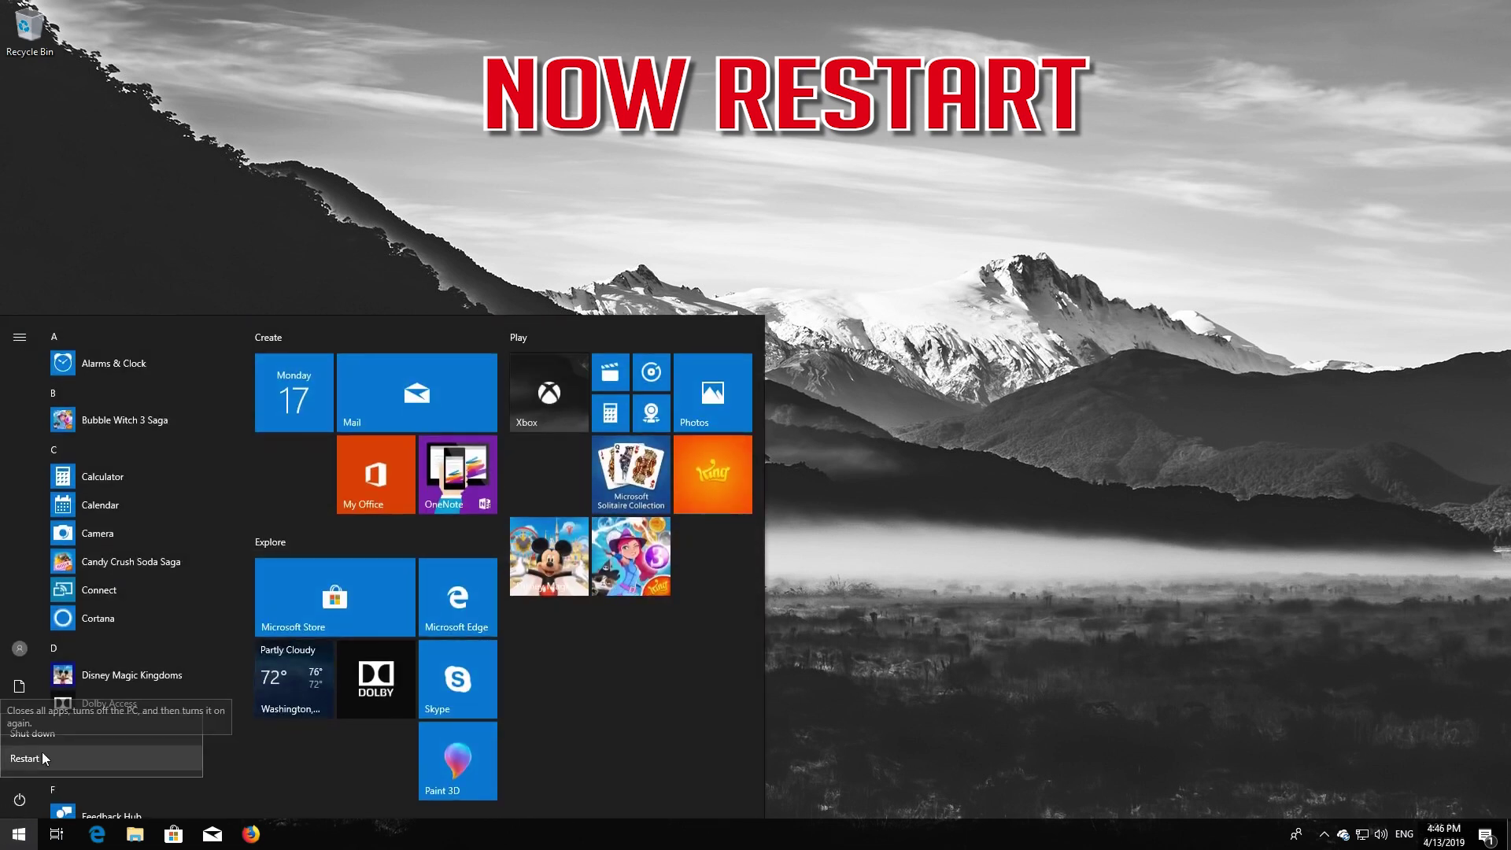
left_click(41, 753)
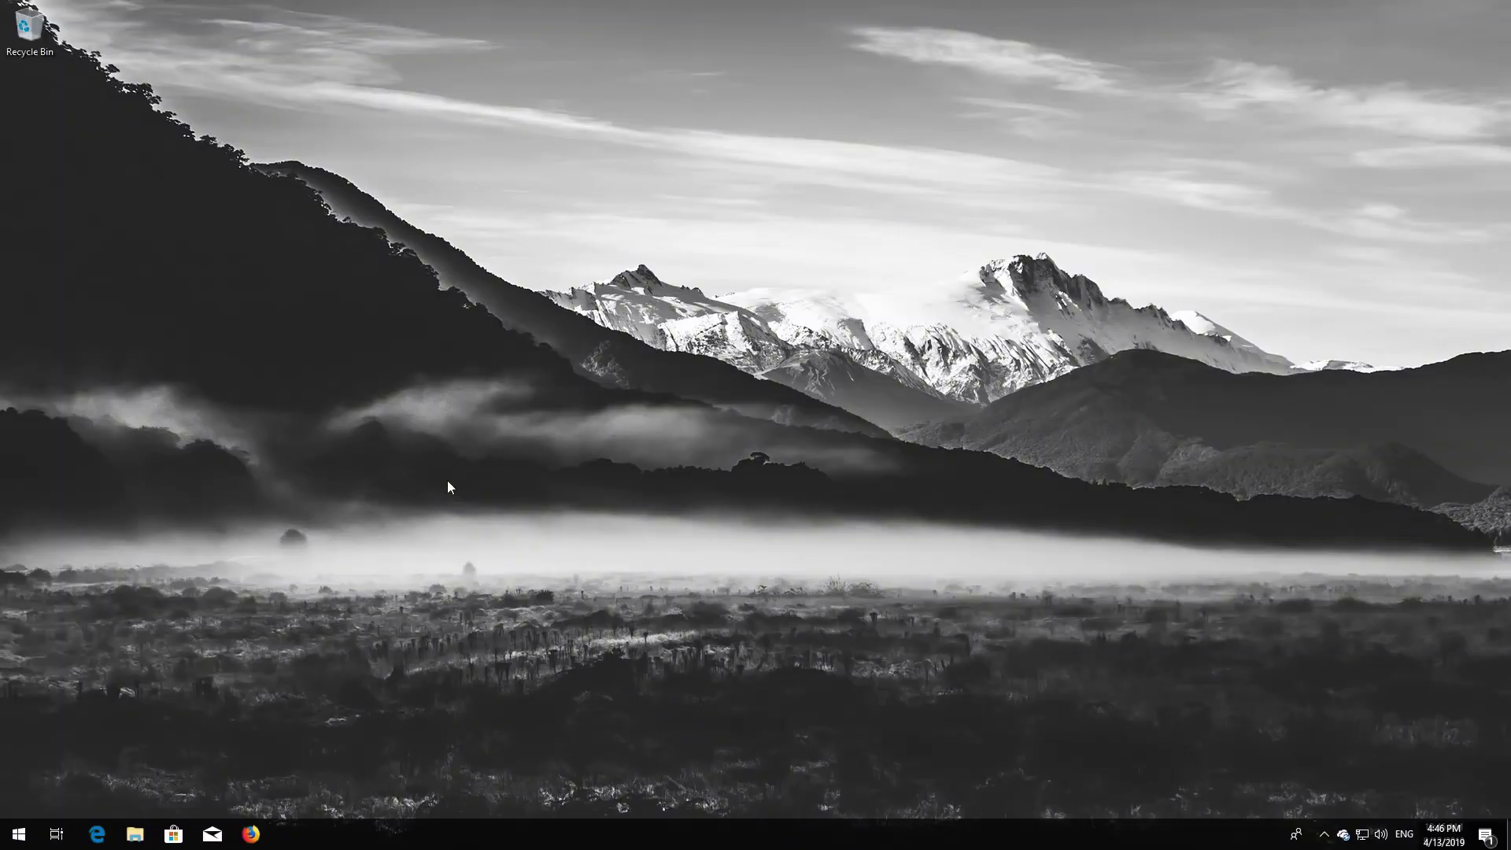
- Find the recovery options through a "recovery options" search and restart the PC into Advanced startup
key("super")
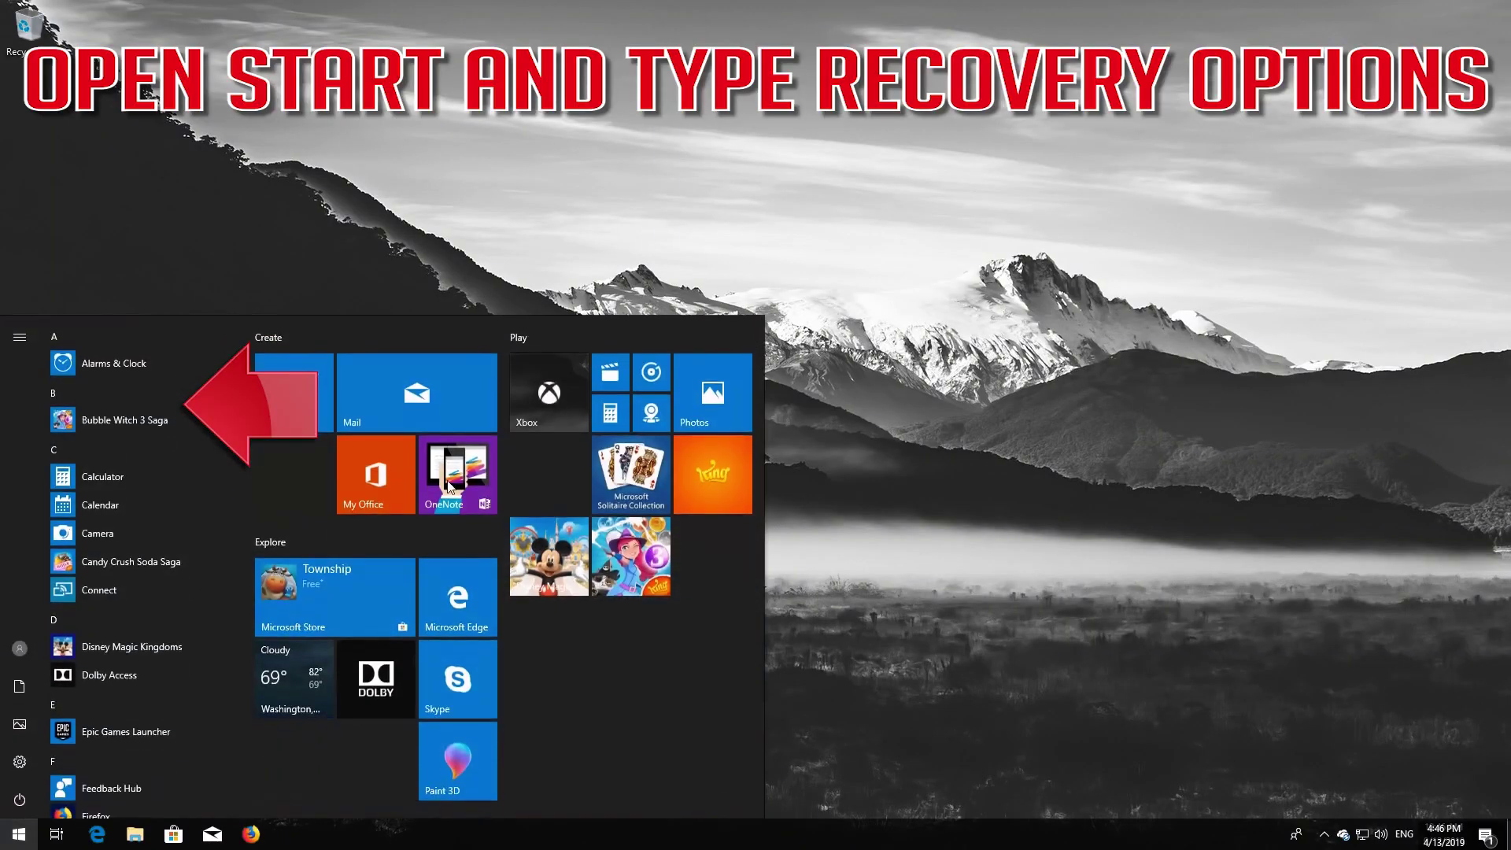
type("recover")
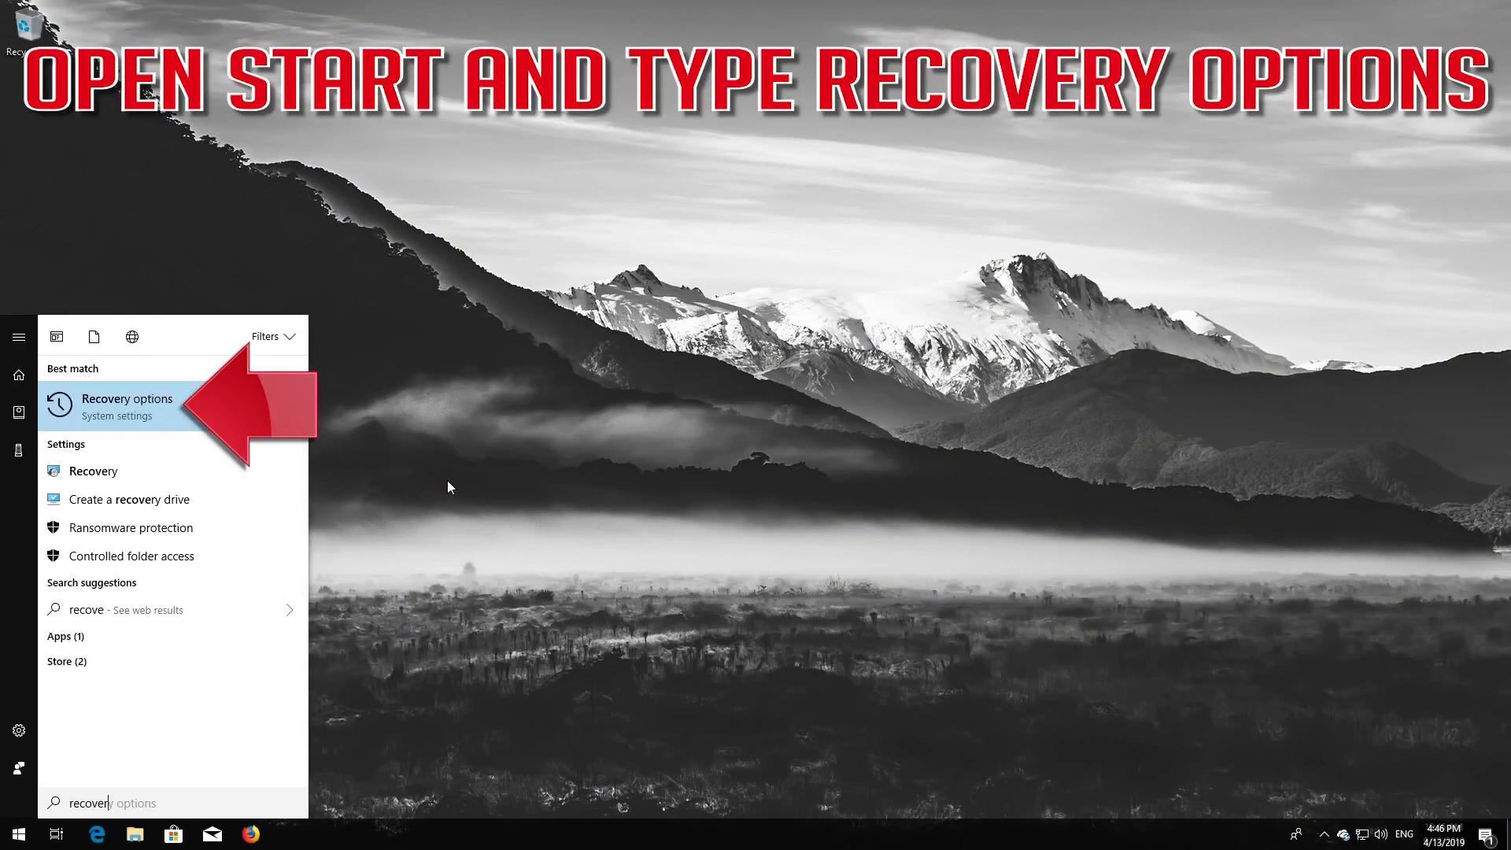
type("y optio")
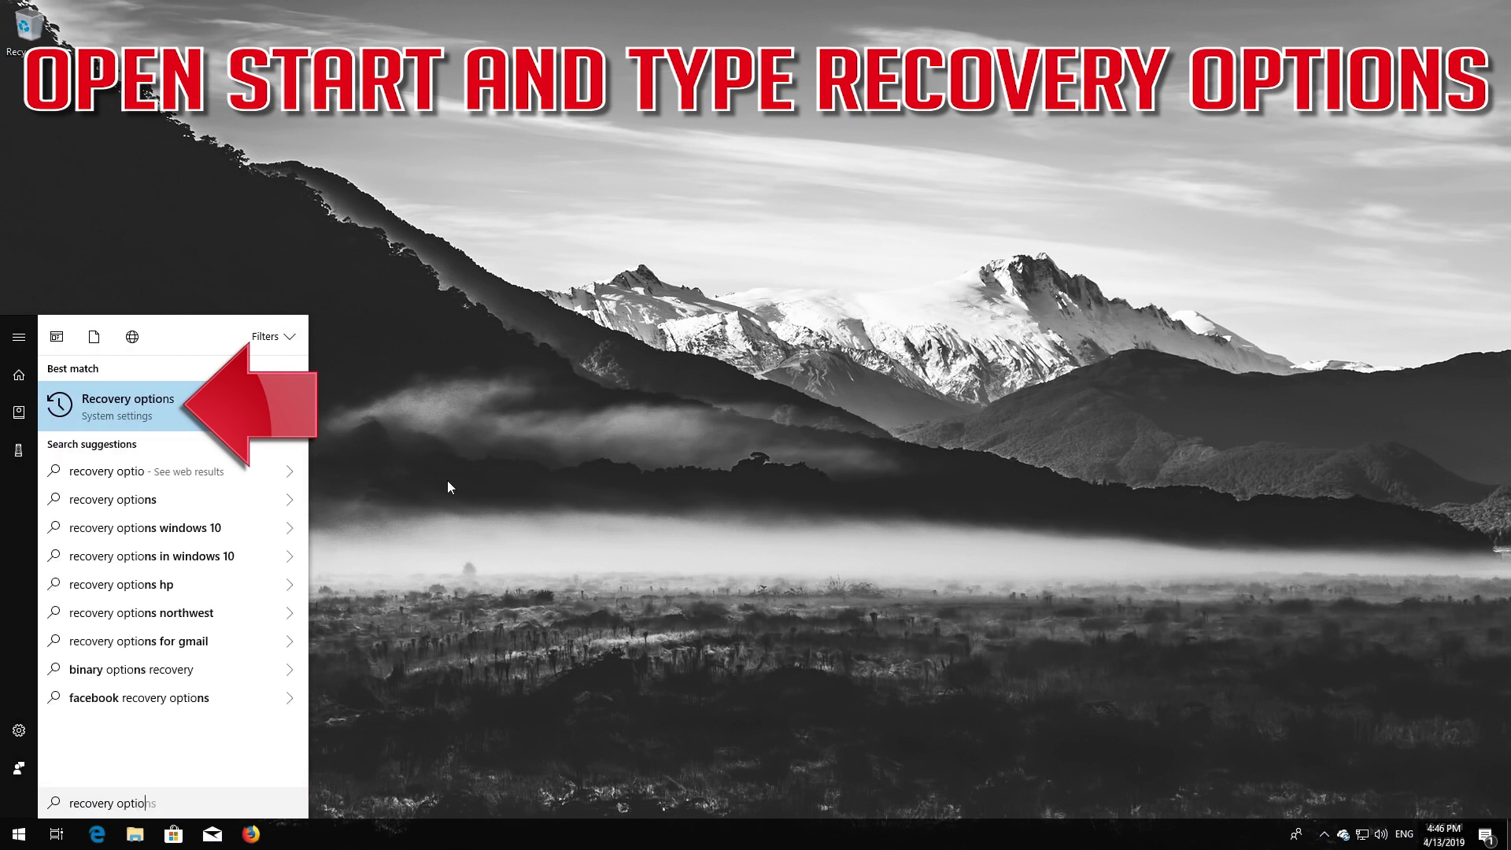
type("ns")
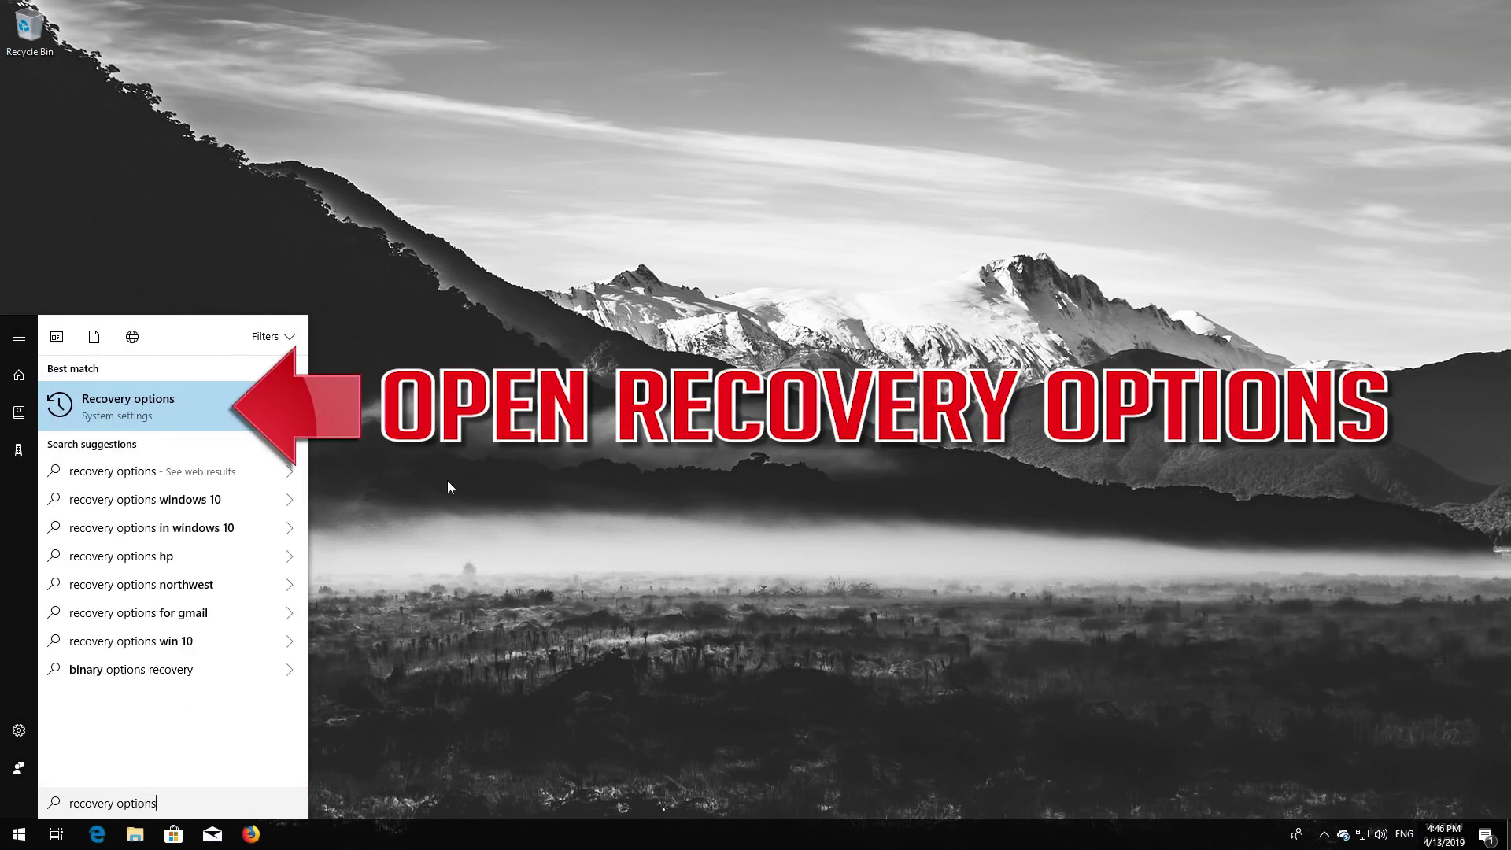
left_click(149, 408)
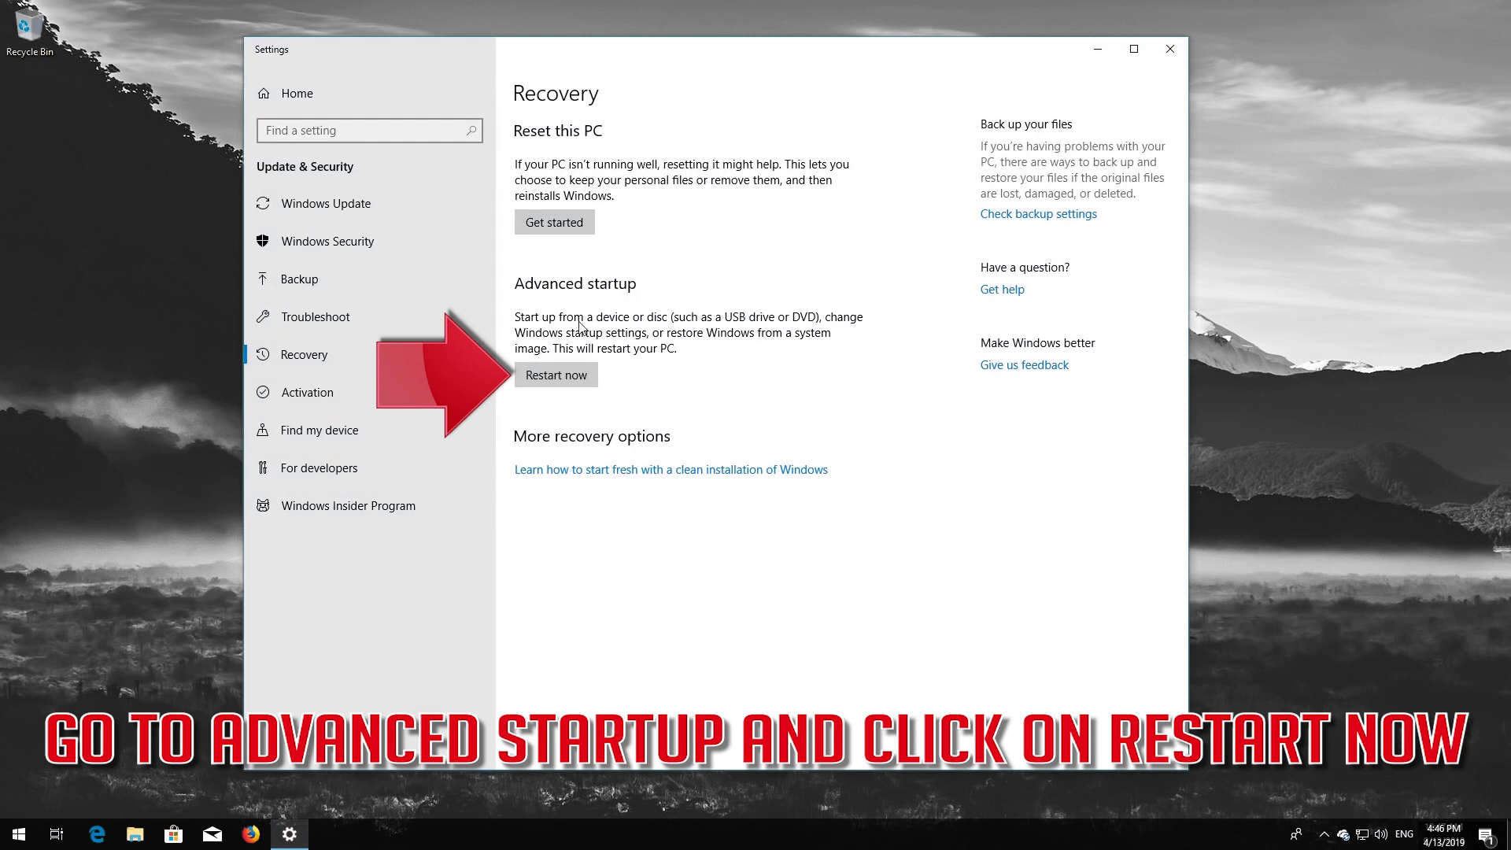
left_click(570, 370)
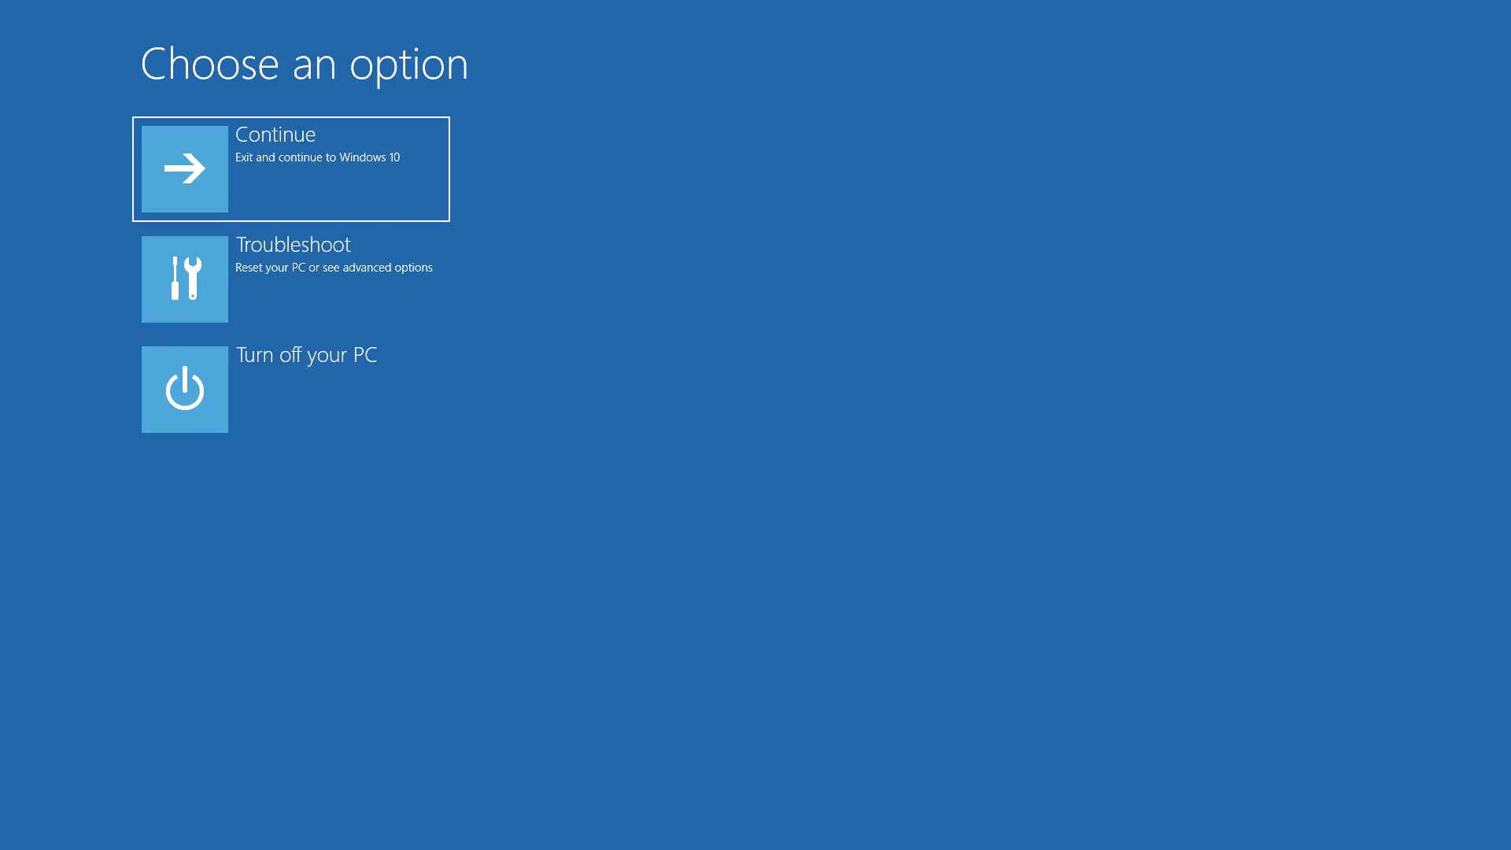
- Reach Startup Settings through the advanced troubleshooting options, restart from there, and boot with Enable Safe Mode
left_click(298, 288)
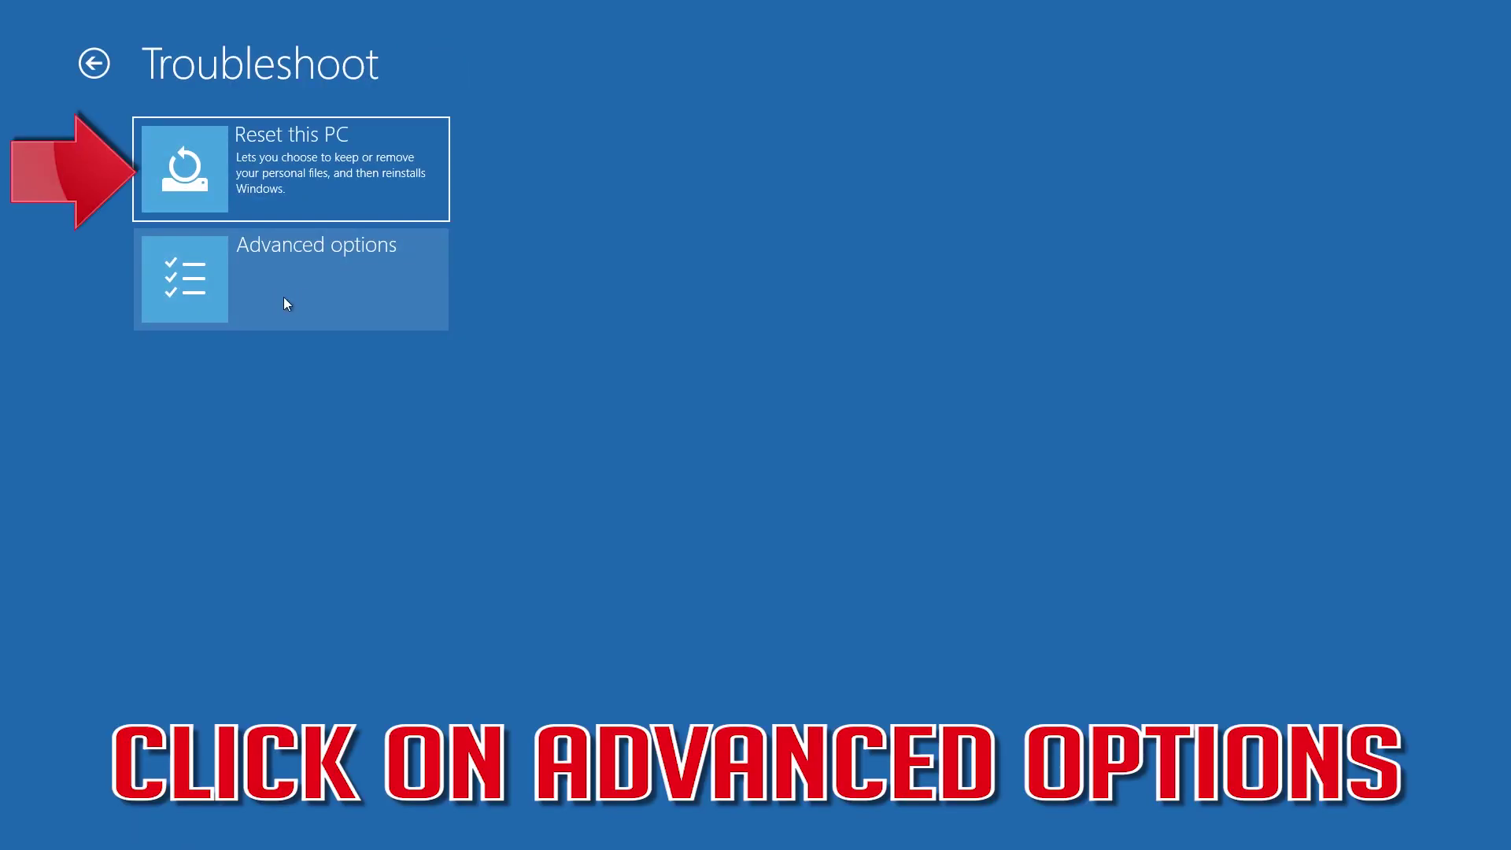
left_click(306, 297)
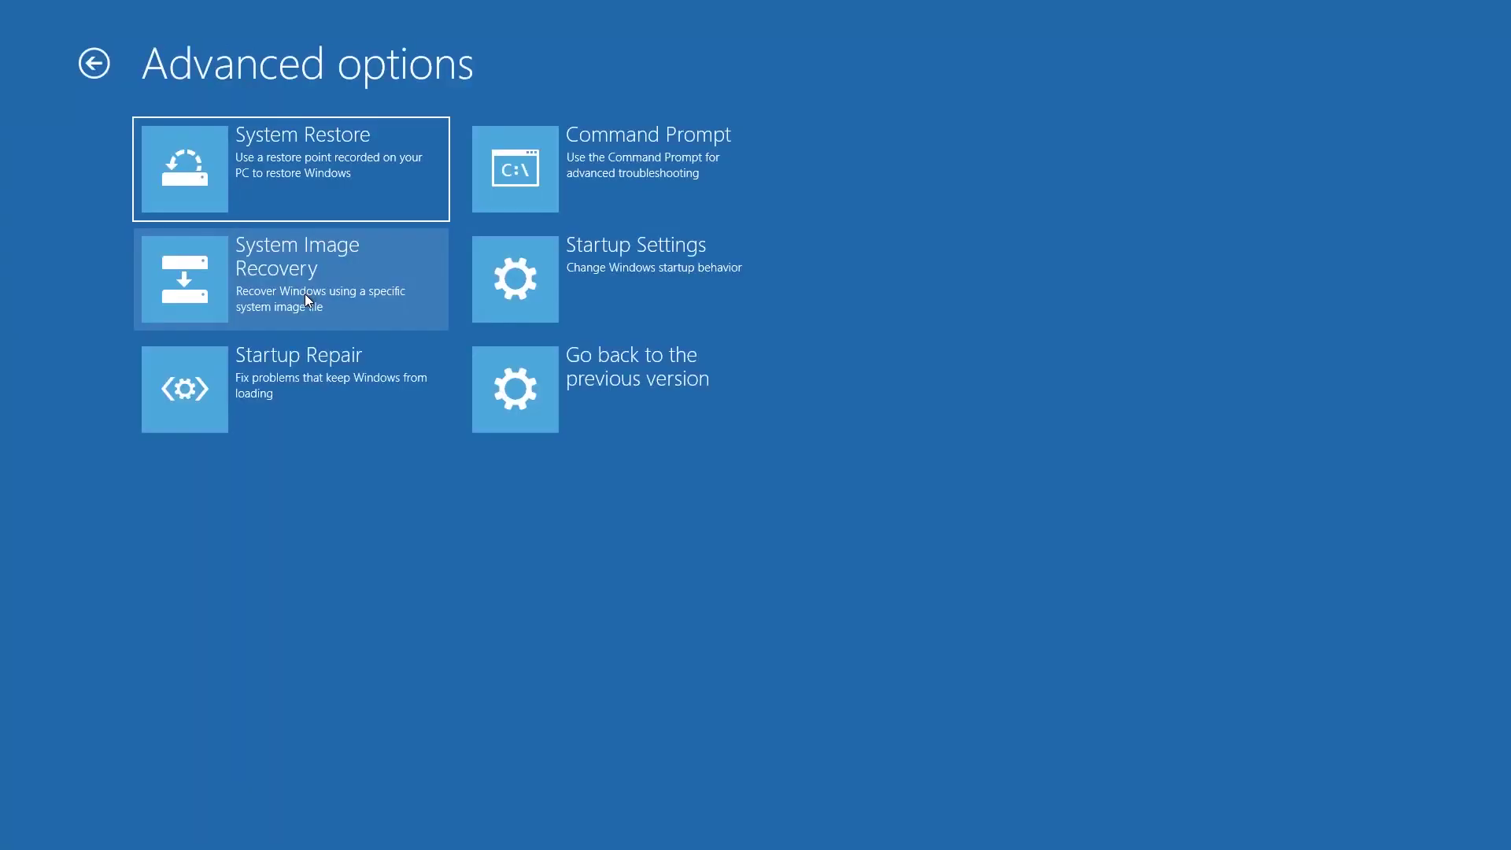
left_click(622, 272)
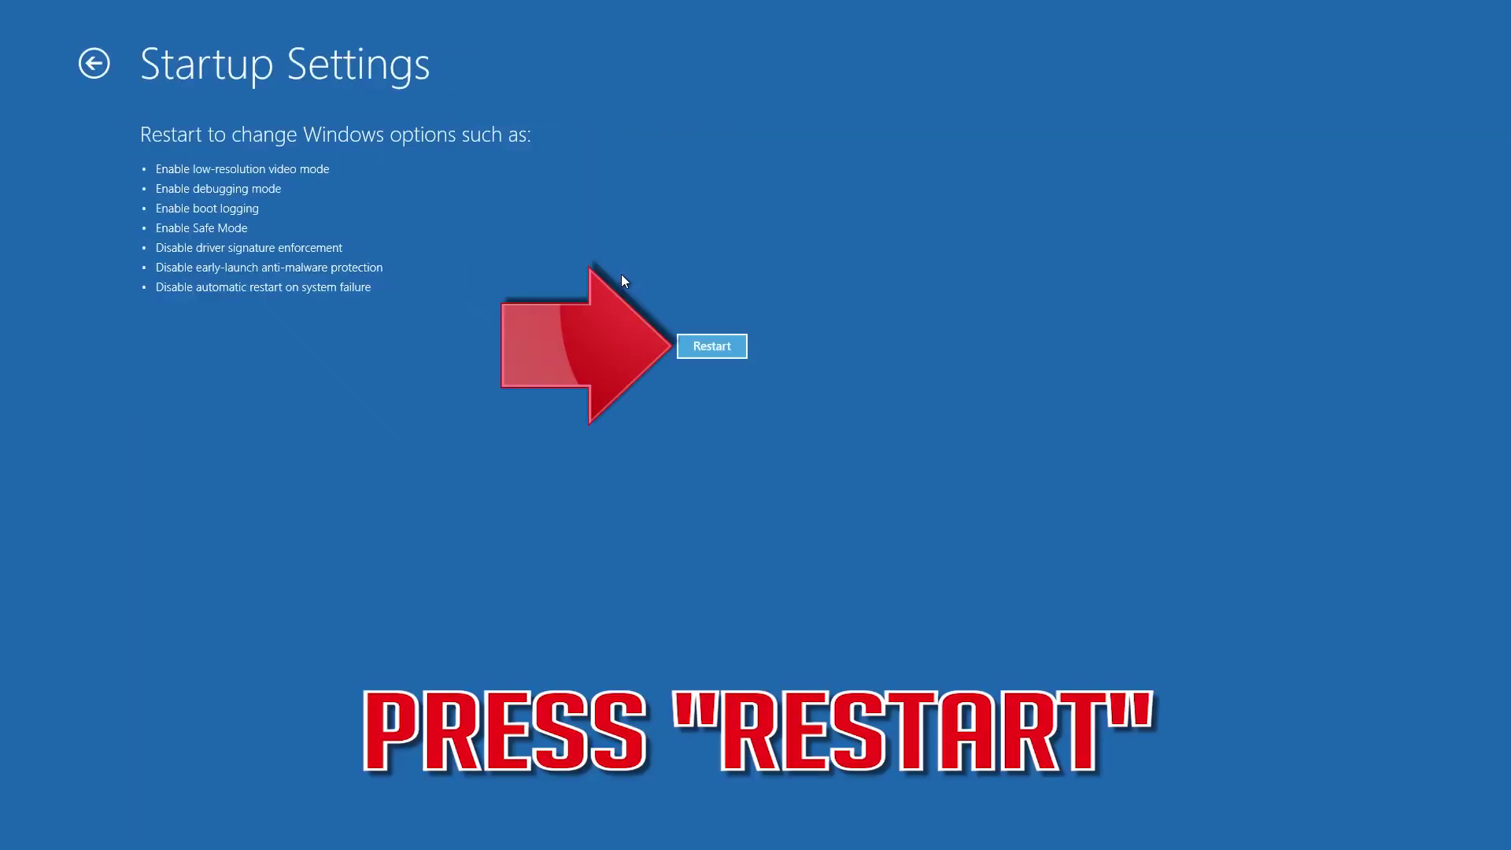
left_click(710, 351)
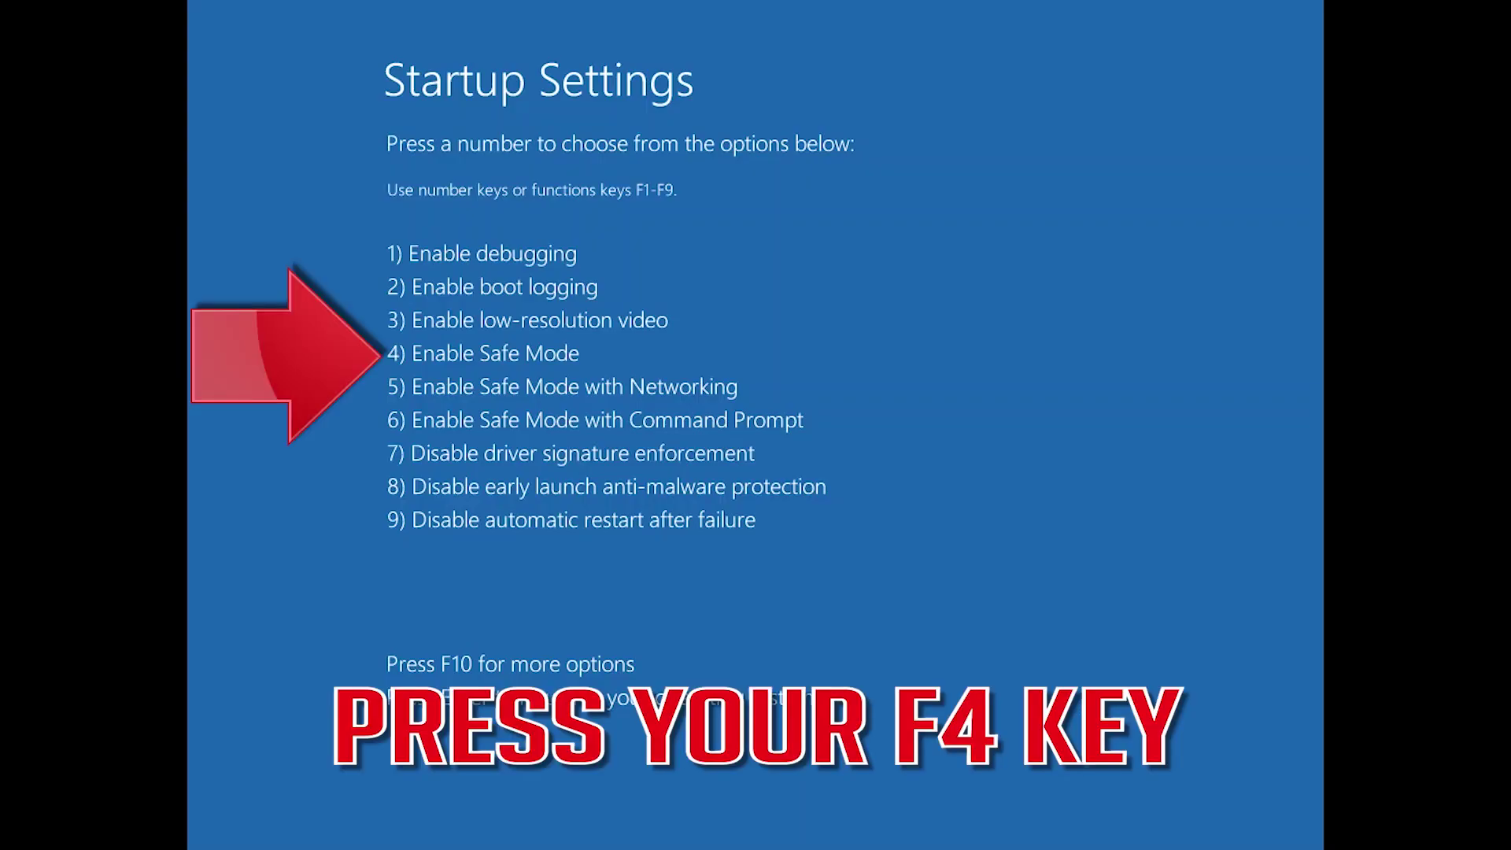
key("F4")
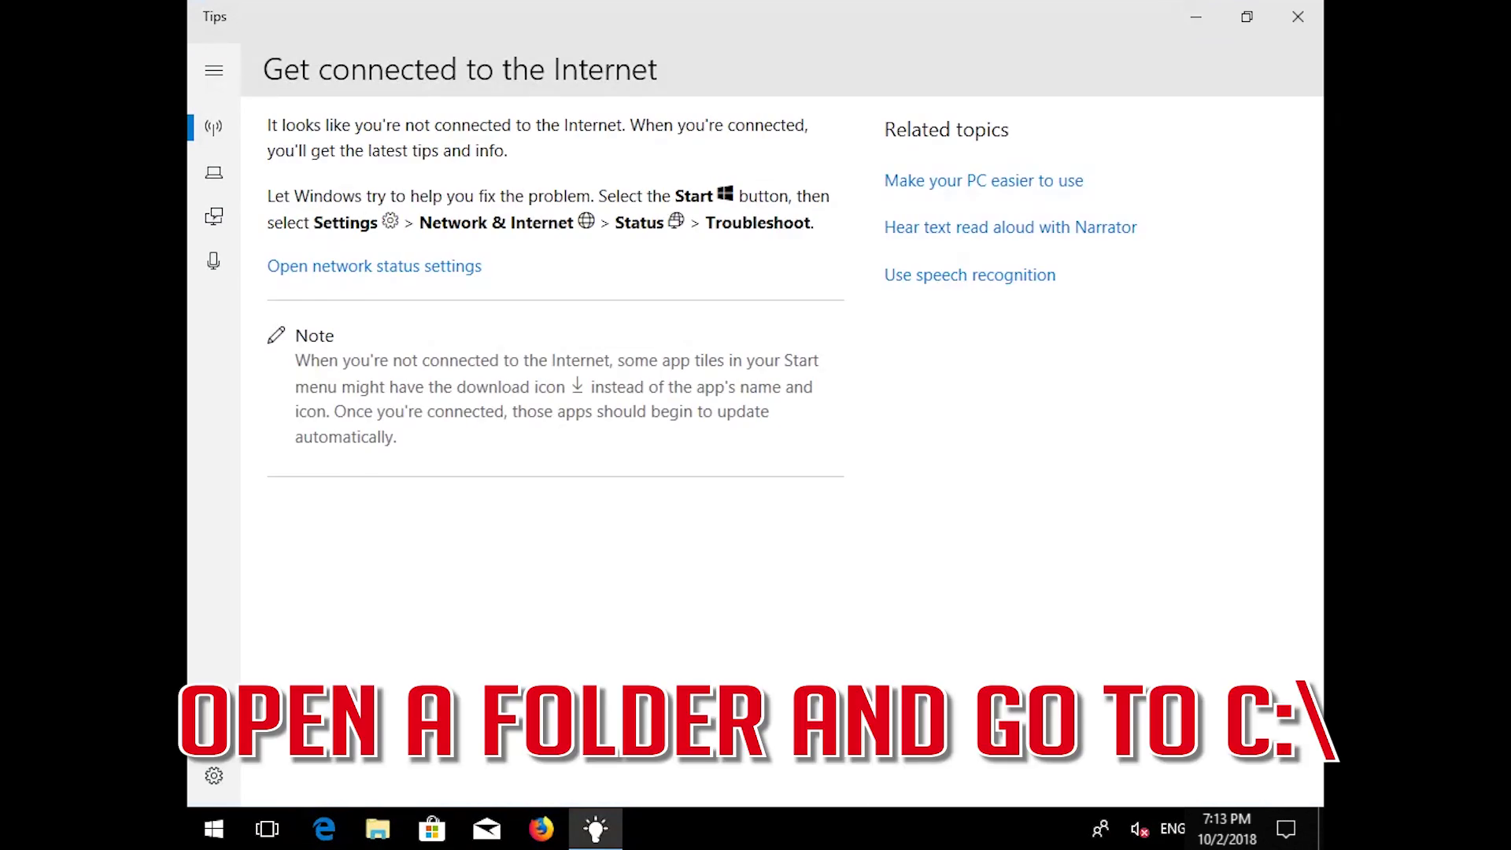
- Close the Tips window and show the contents of Local Disk (C:) in a maximized File Explorer window
left_click(1298, 17)
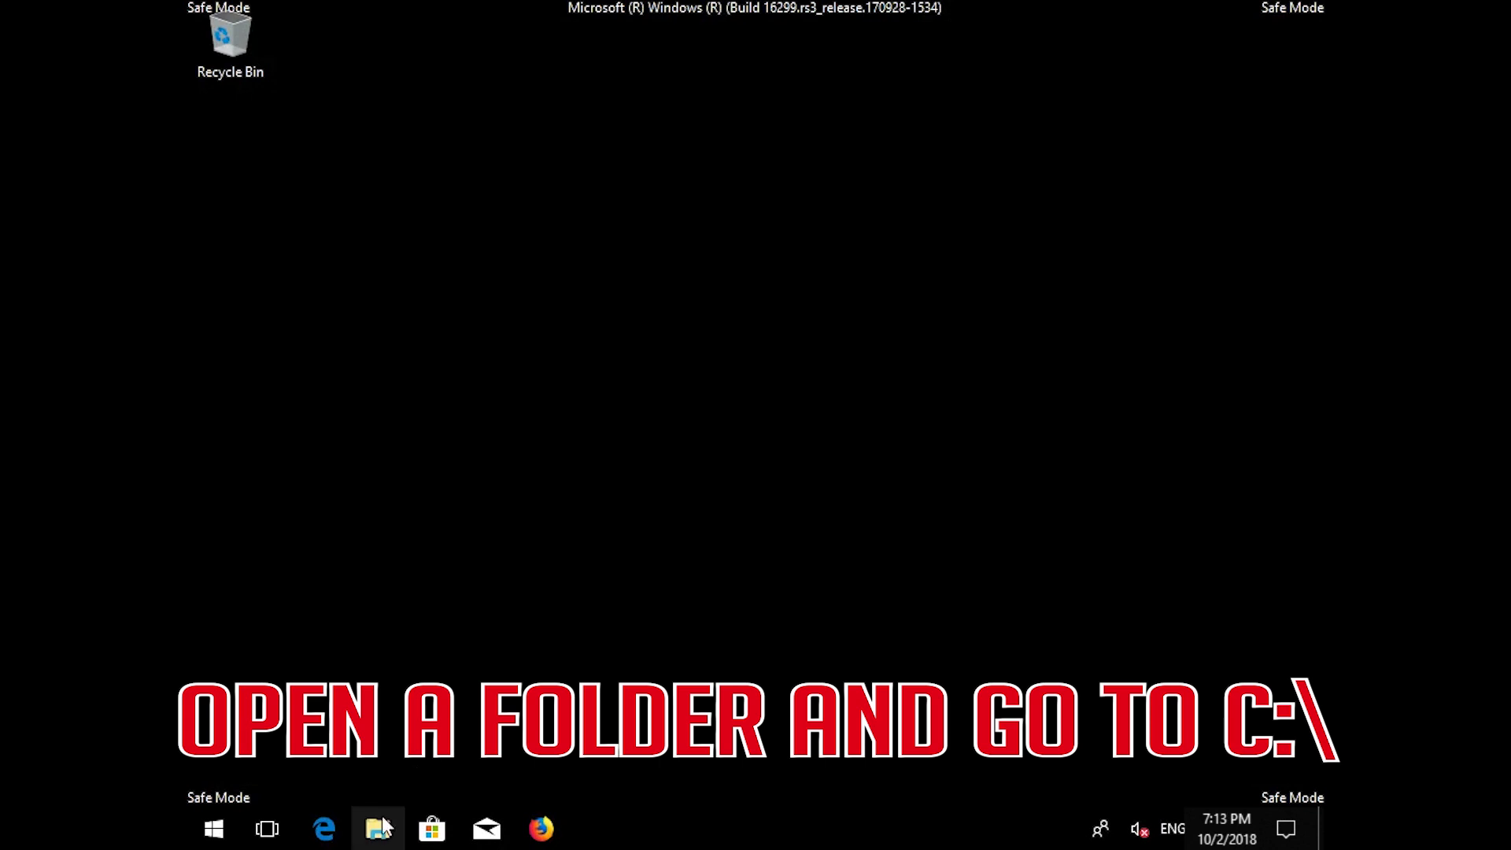
left_click(379, 834)
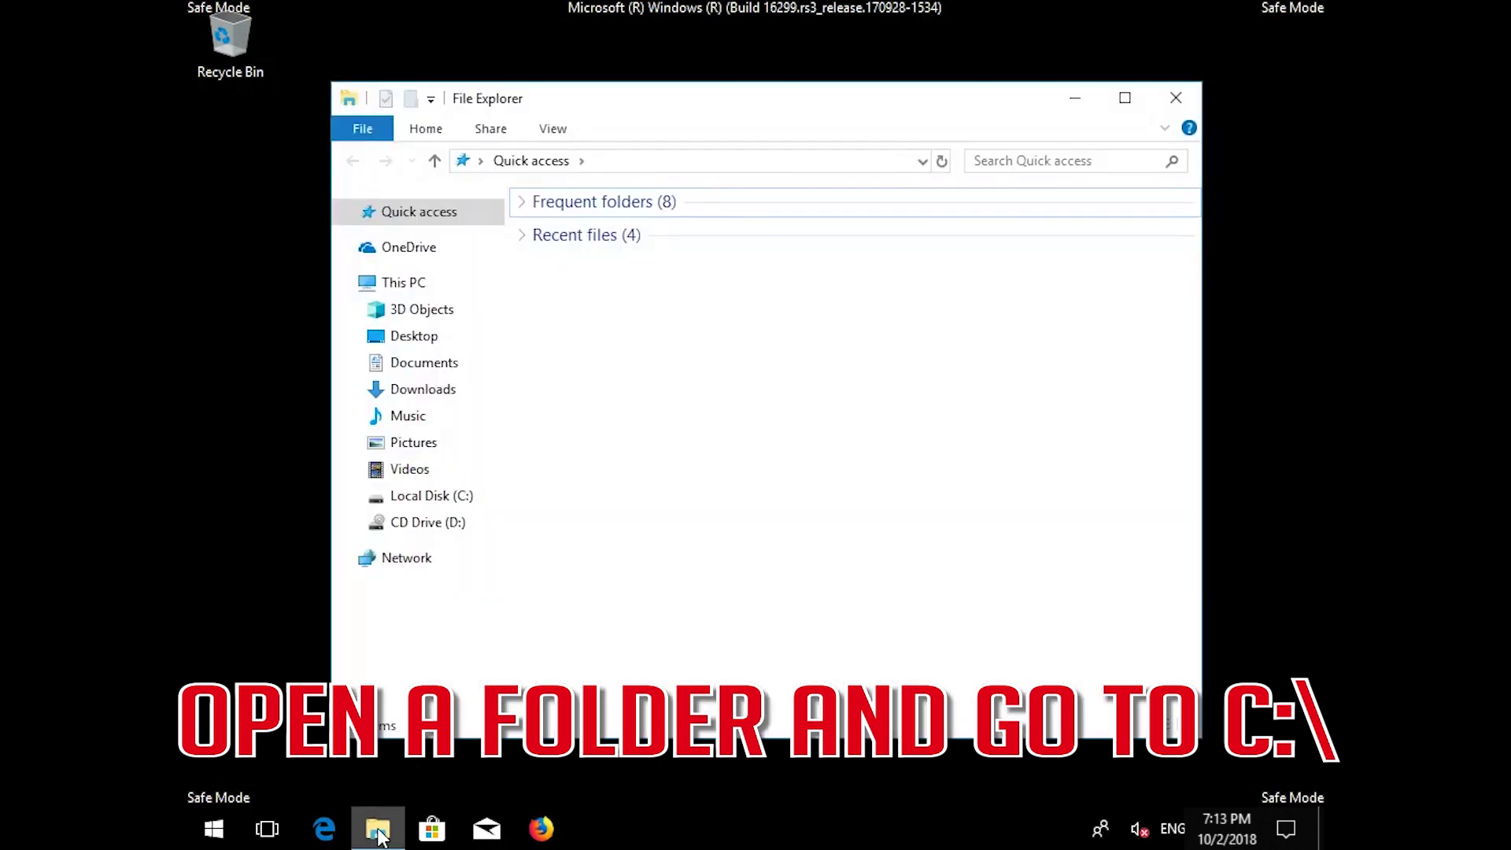
left_click(443, 504)
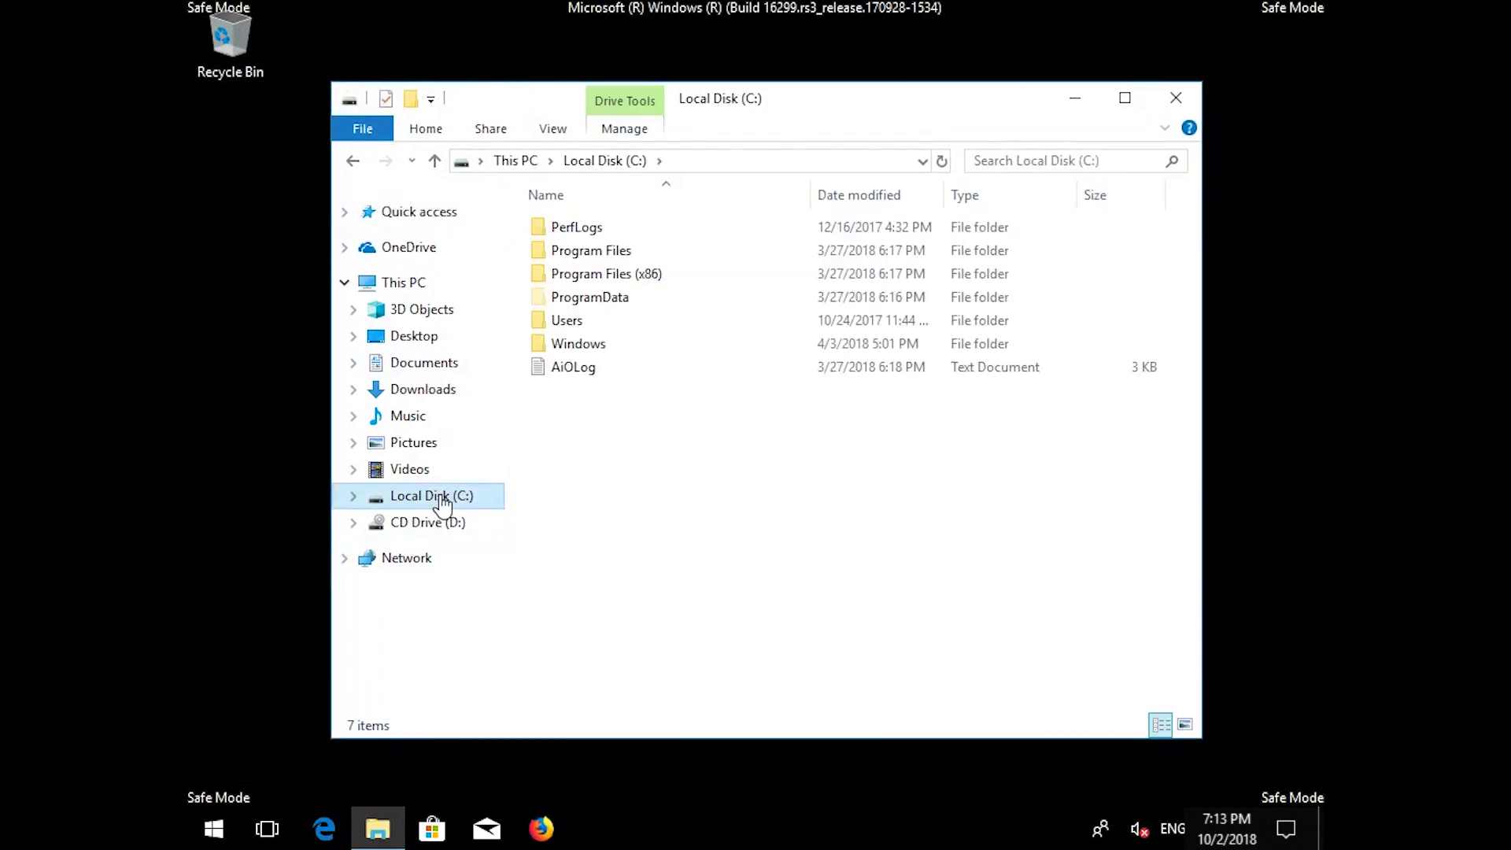
left_click(1131, 111)
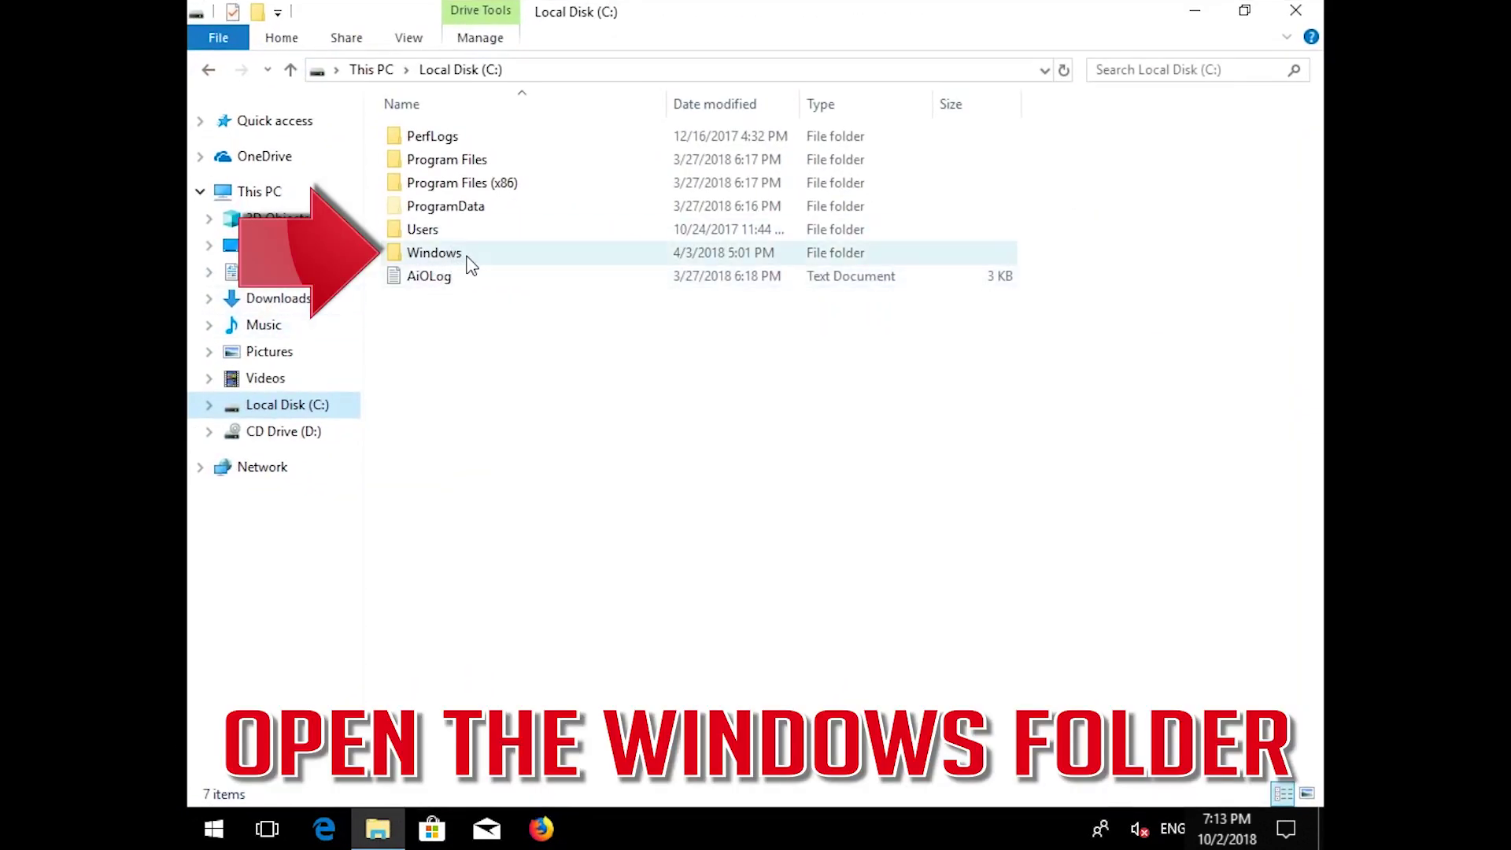
- Delete everything inside the SoftwareDistribution folder of the Windows folder
double_click(469, 258)
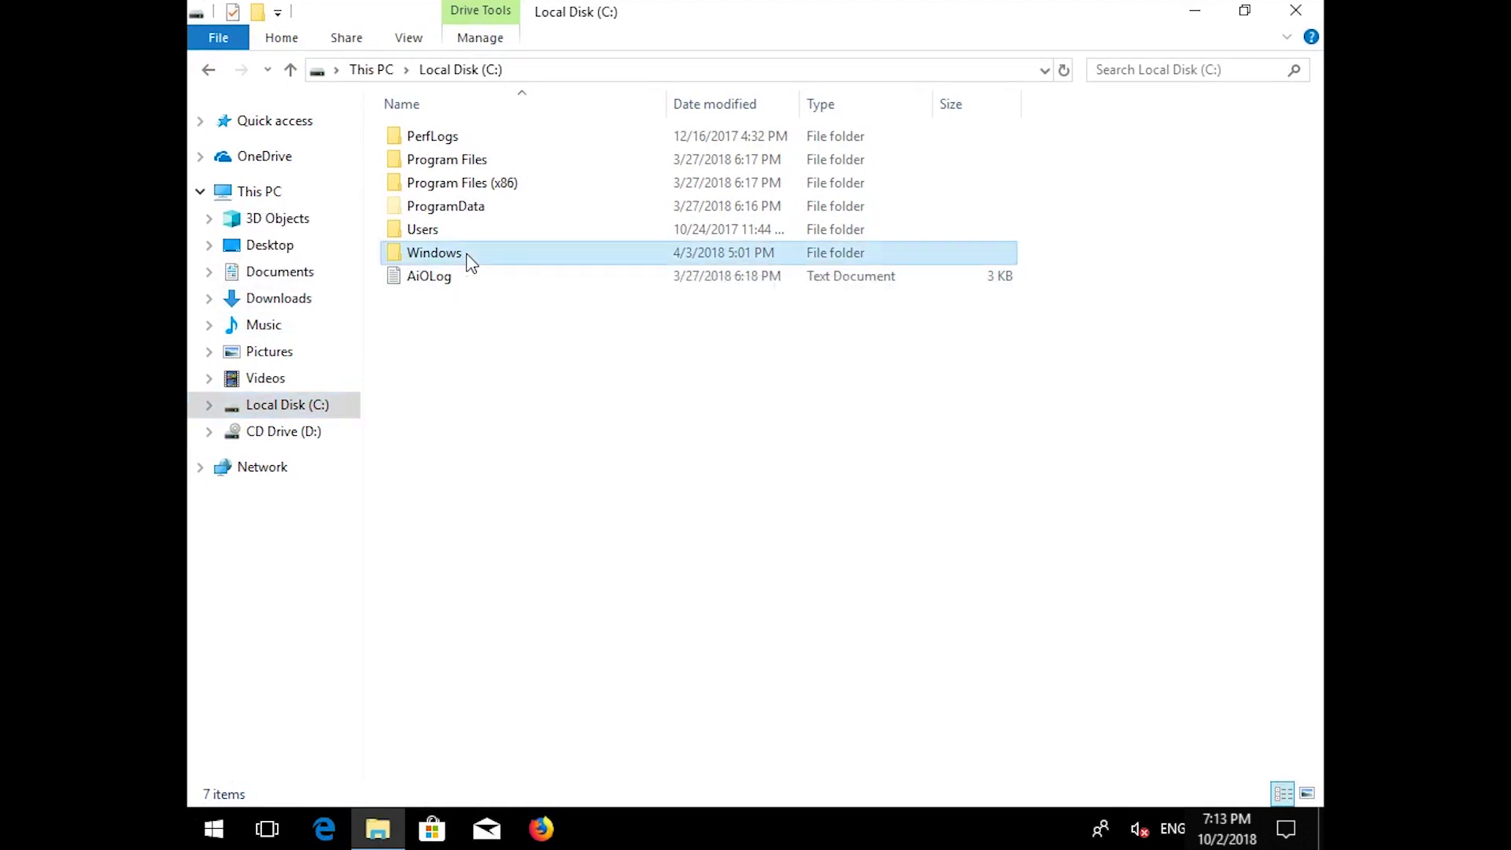
scroll(468, 260, "down", 19)
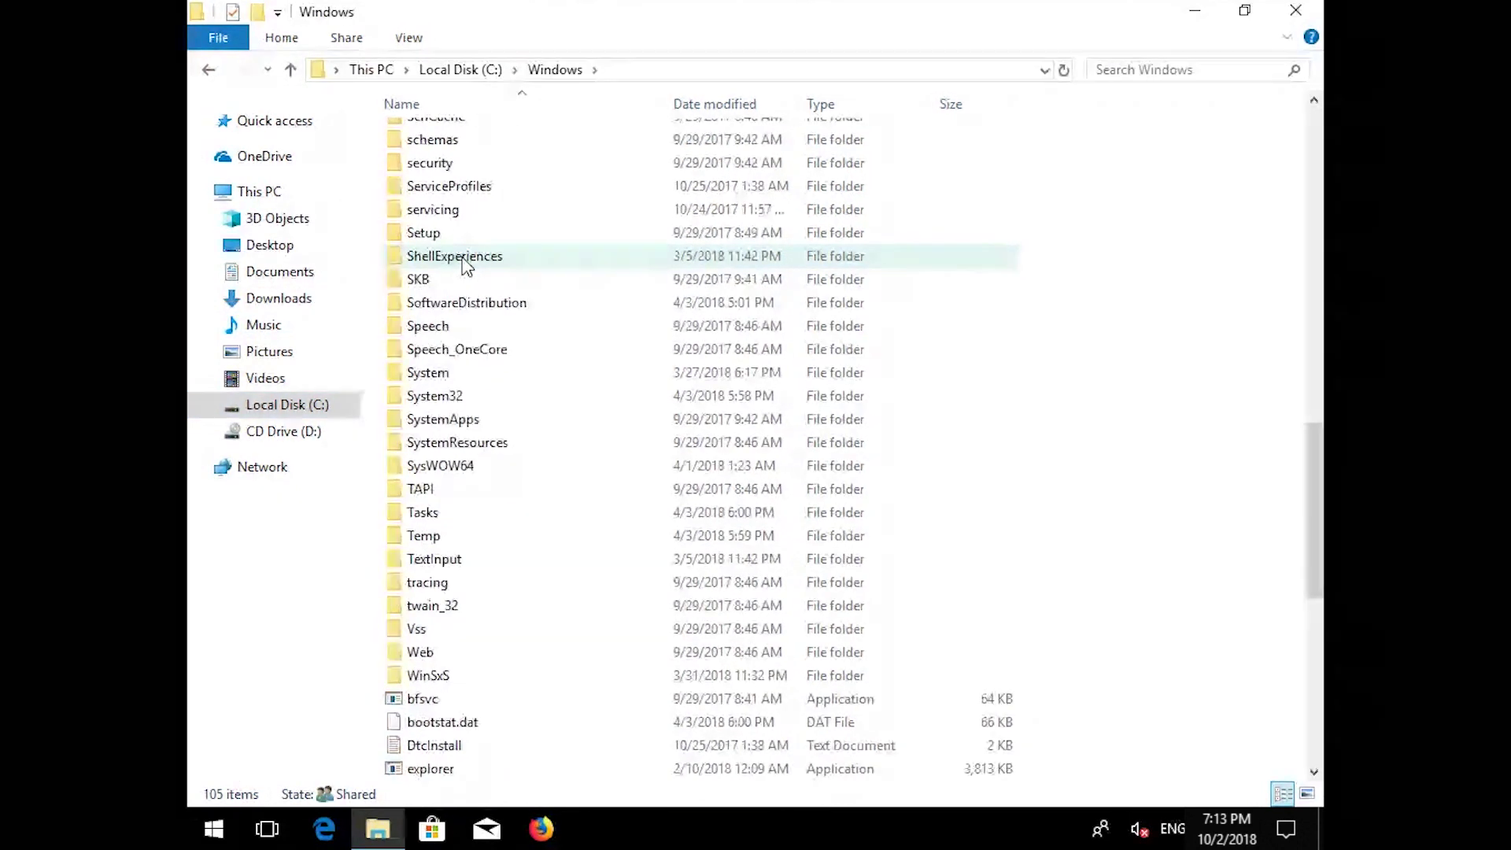
scroll(463, 260, "up", 1)
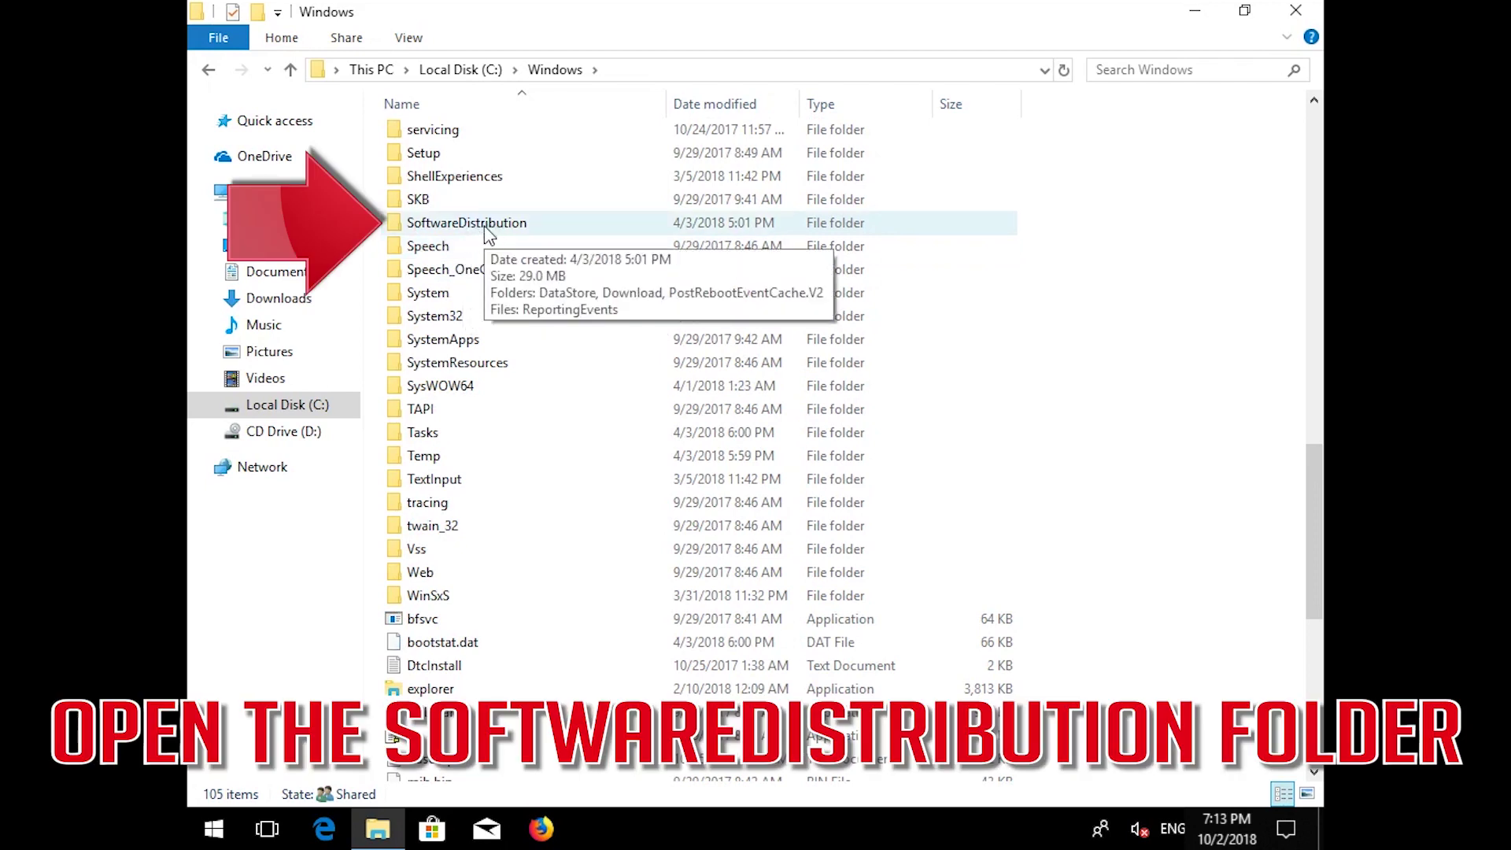
double_click(488, 228)
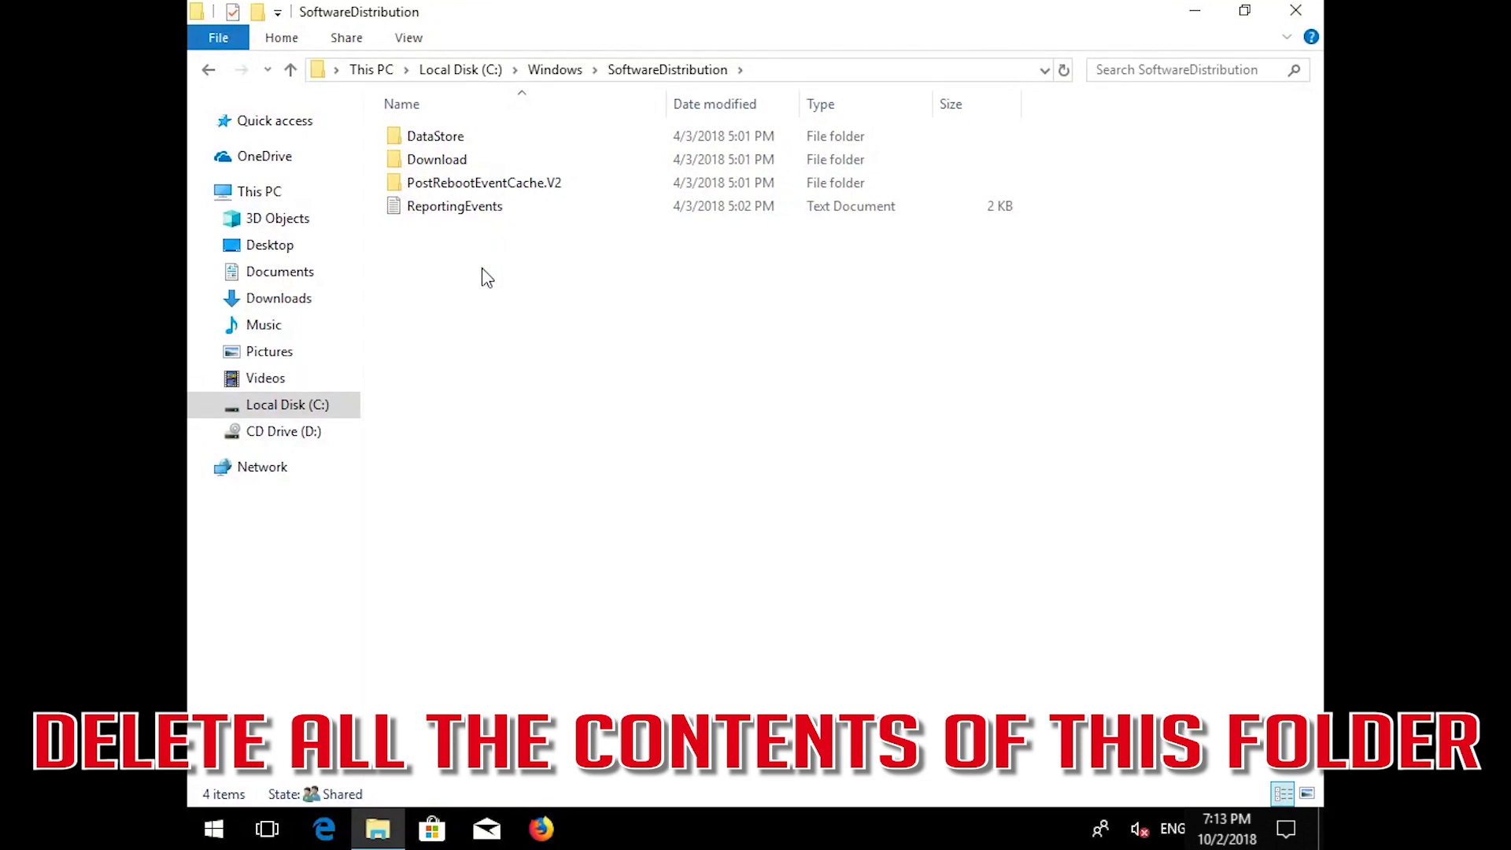
left_click_drag(486, 340, 452, 141)
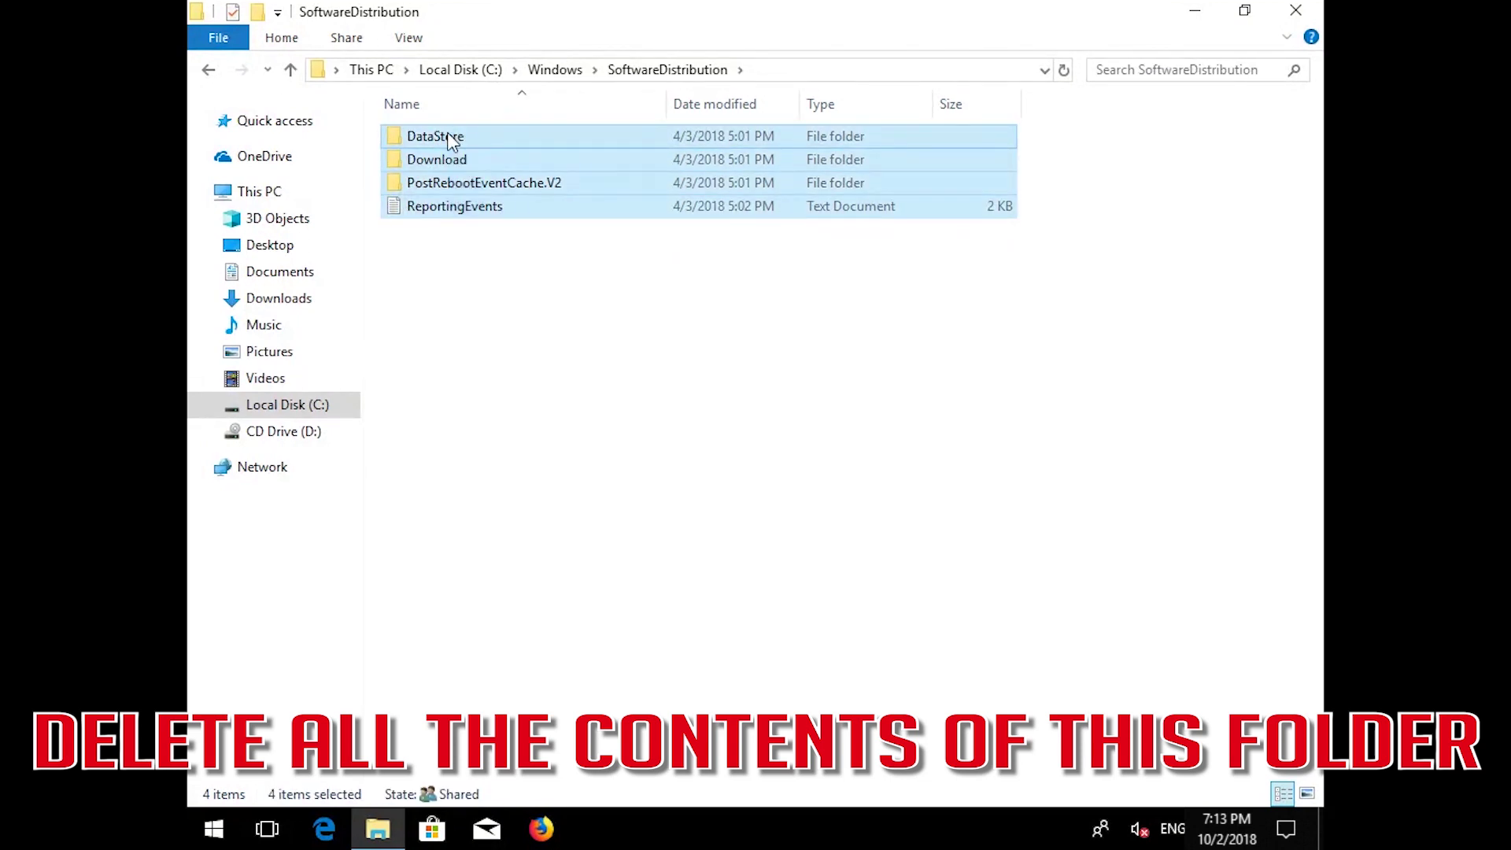
key("Delete")
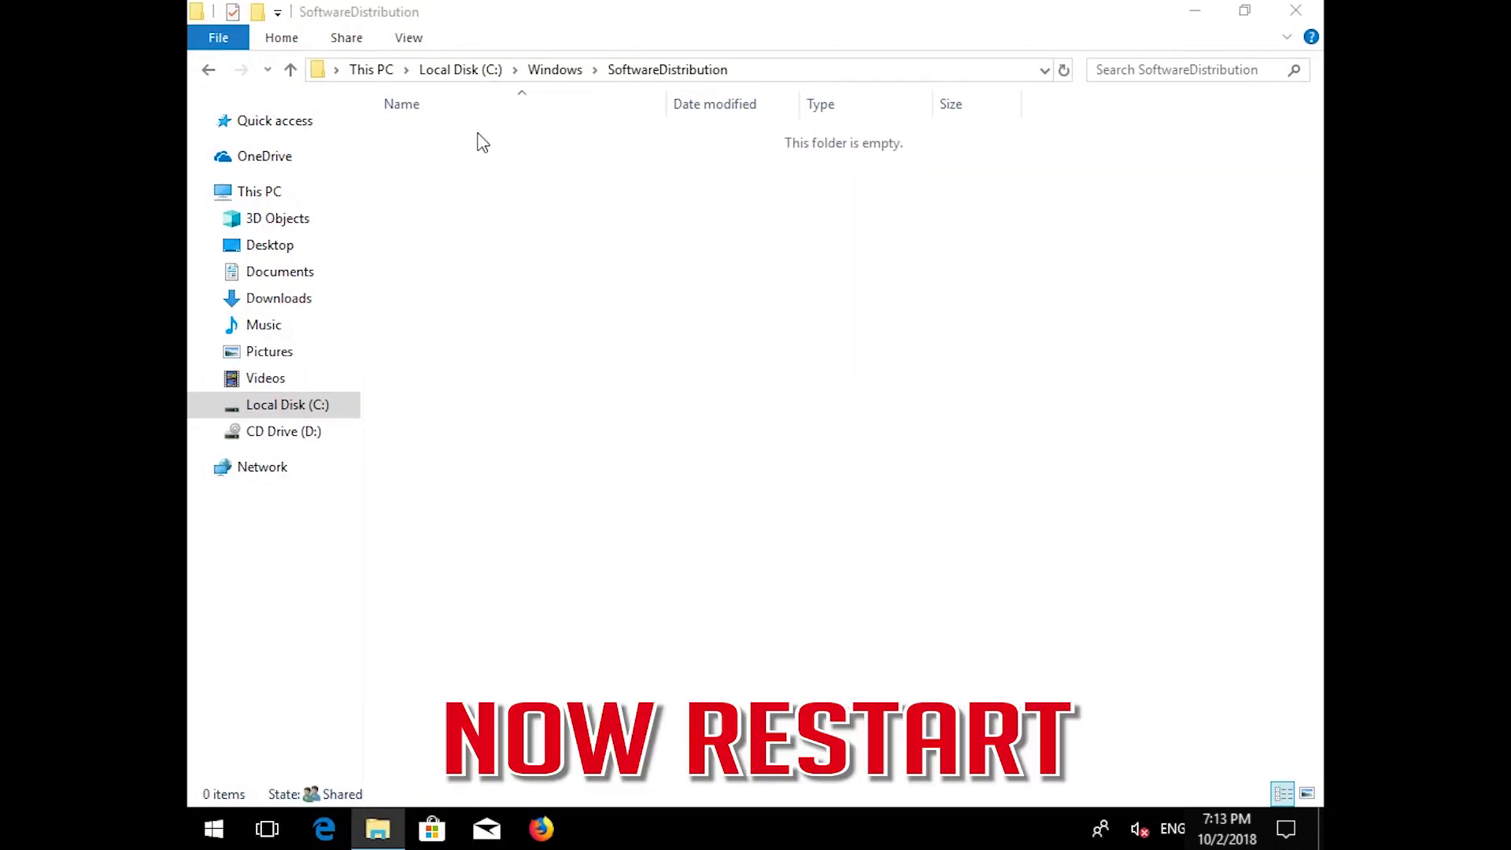
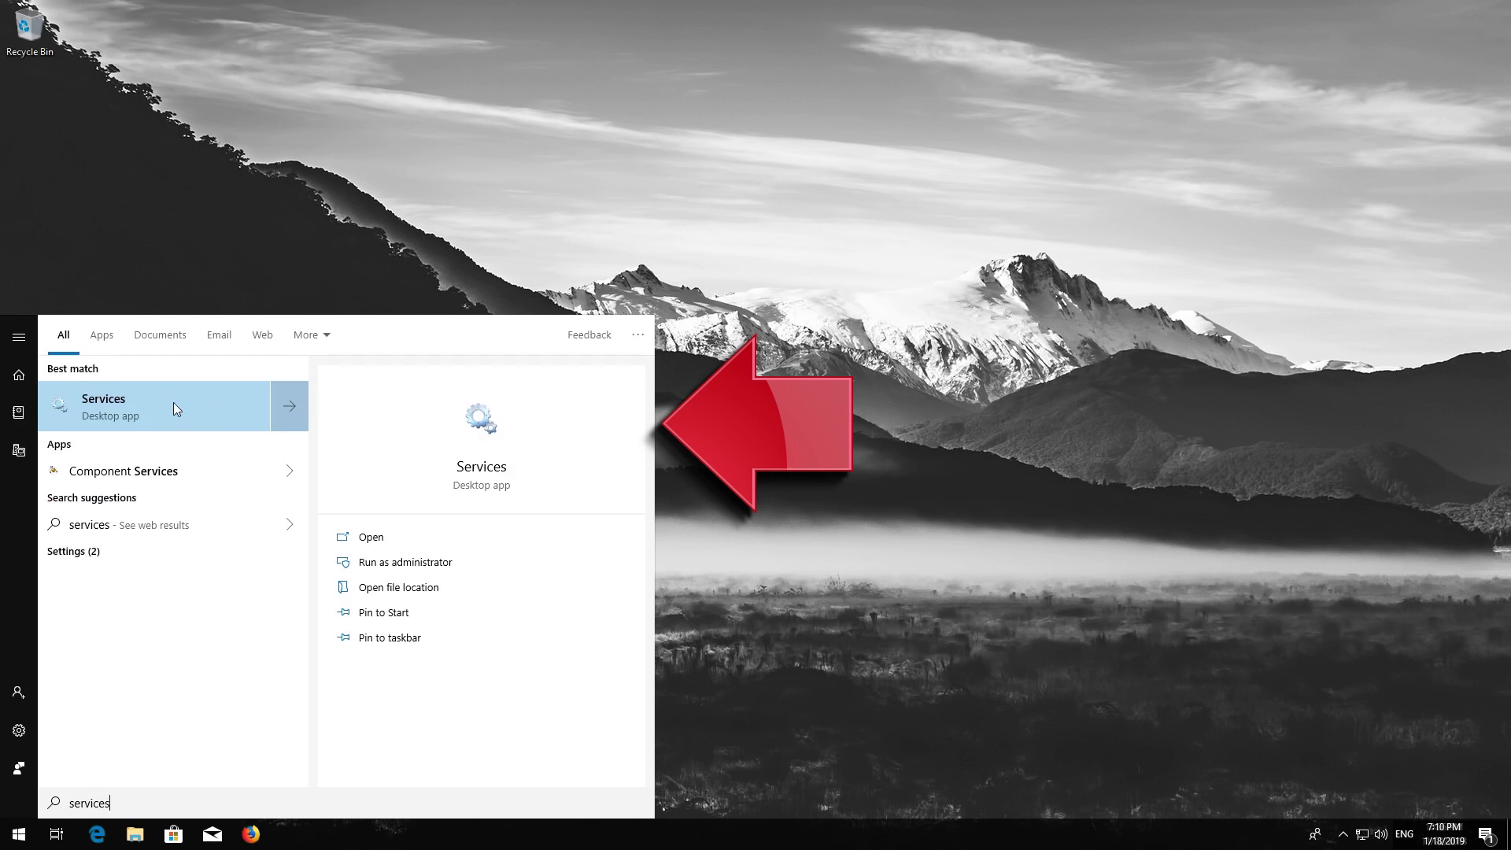
- Open the Services desktop app and select the Windows Update service
left_click(174, 405)
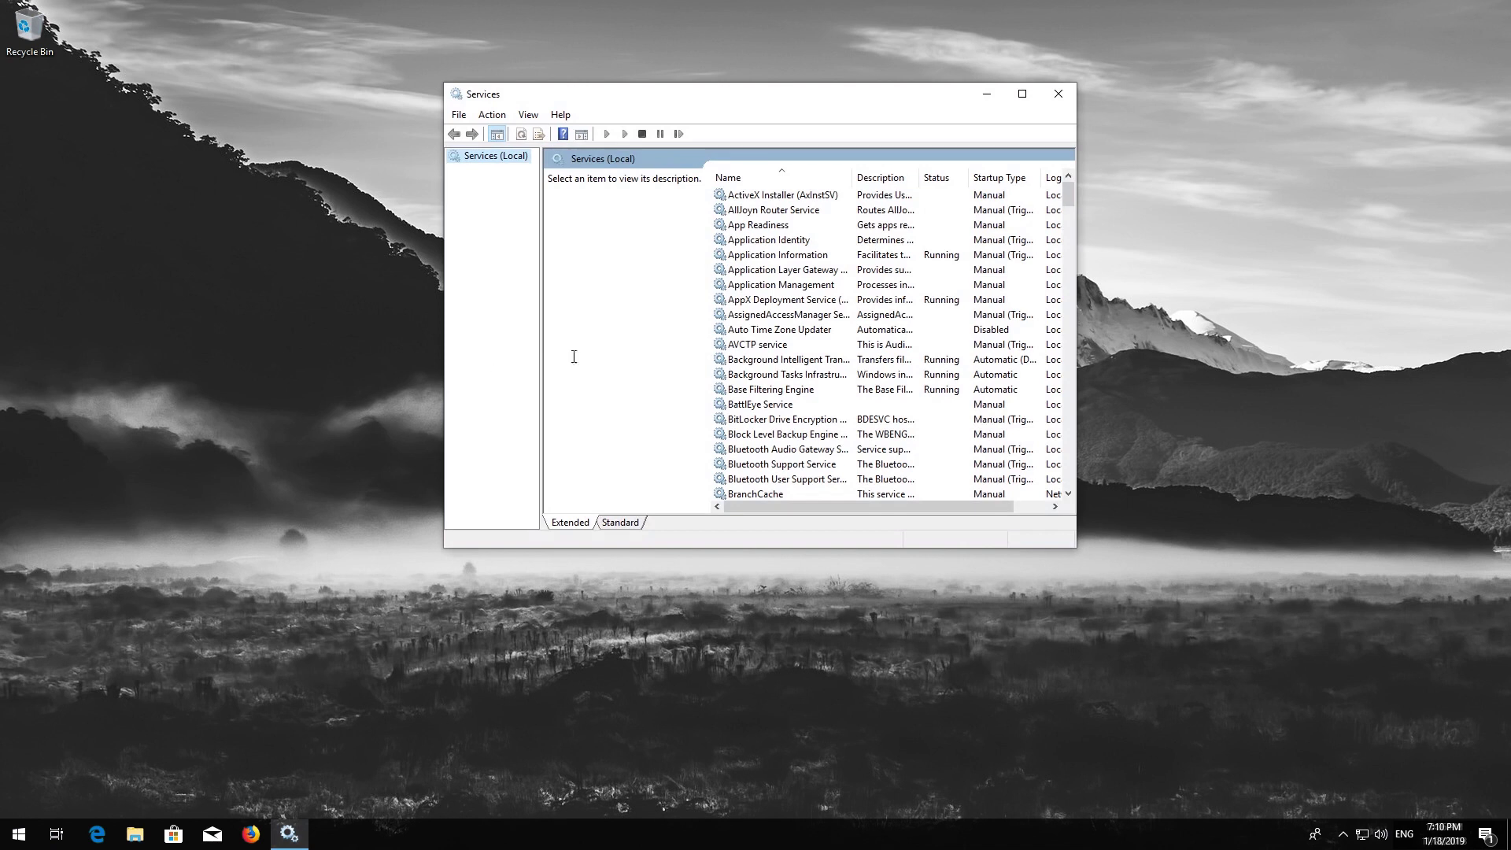
left_click(756, 344)
scroll(756, 344, "down", 20)
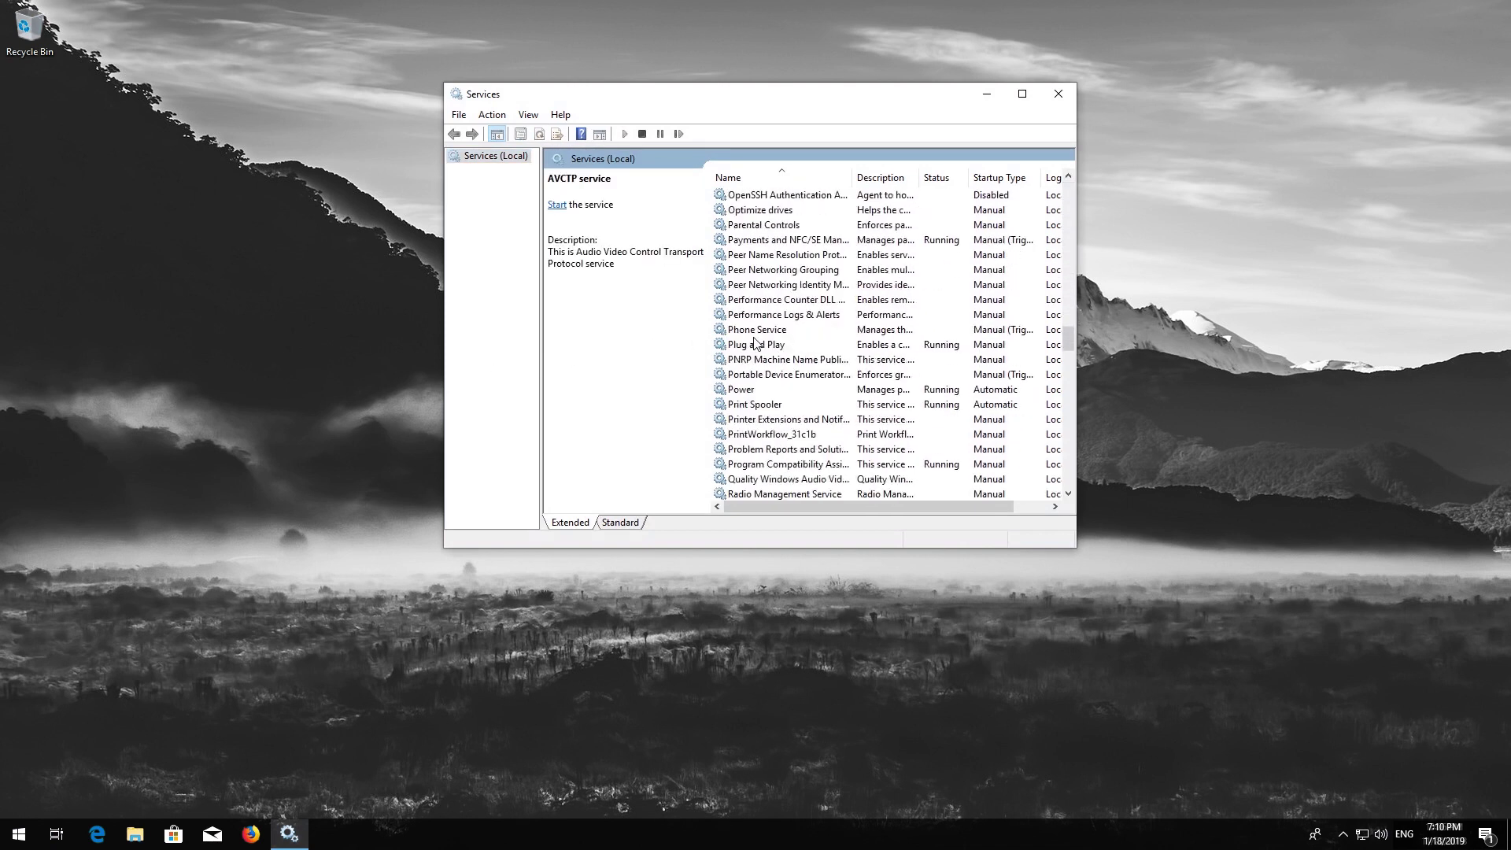
scroll(756, 344, "down", 20)
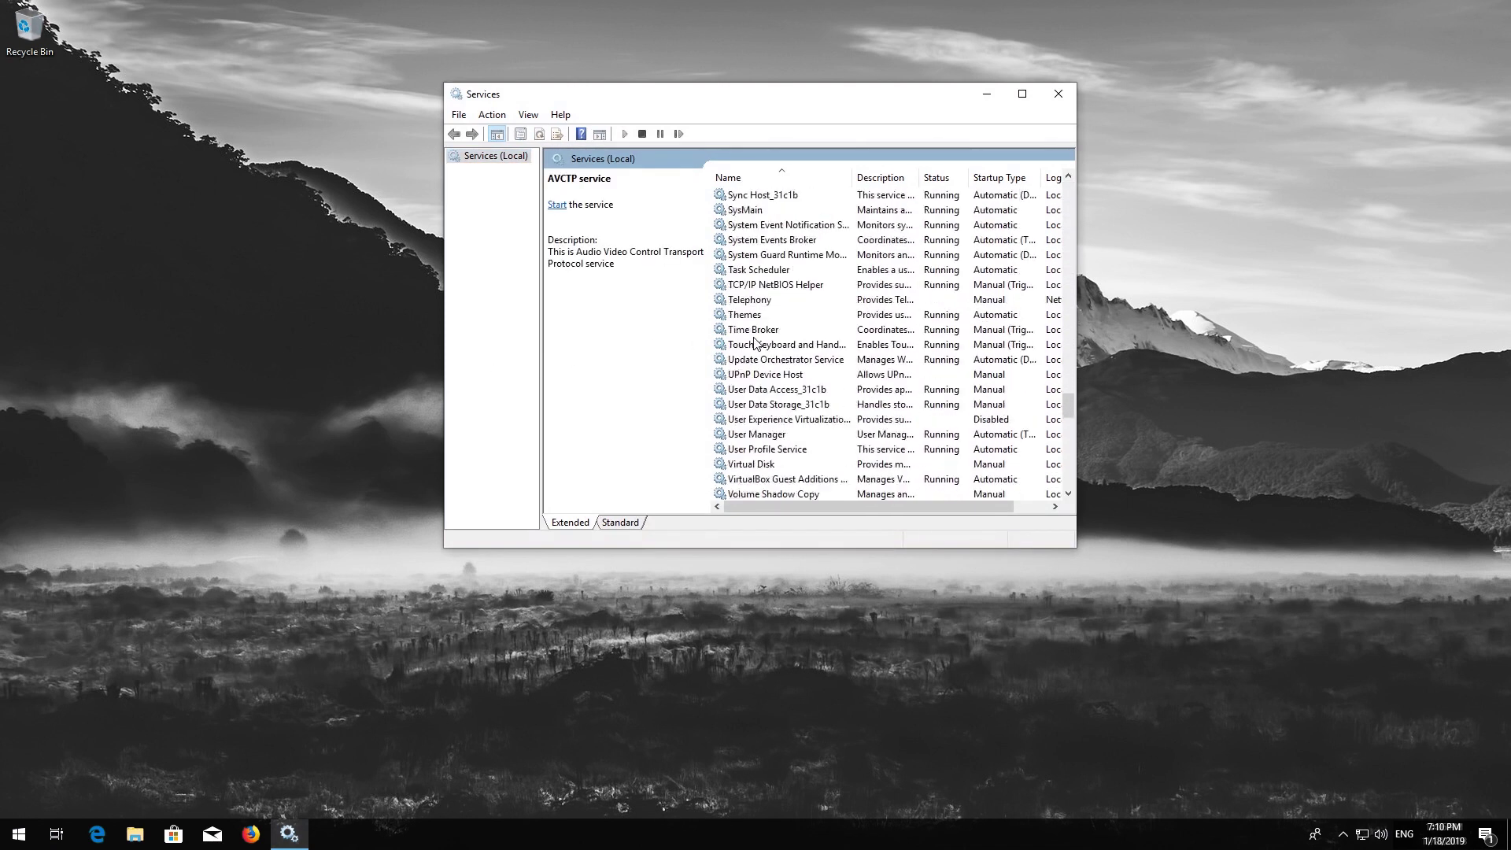
scroll(756, 344, "down", 1)
scroll(755, 344, "down", 5)
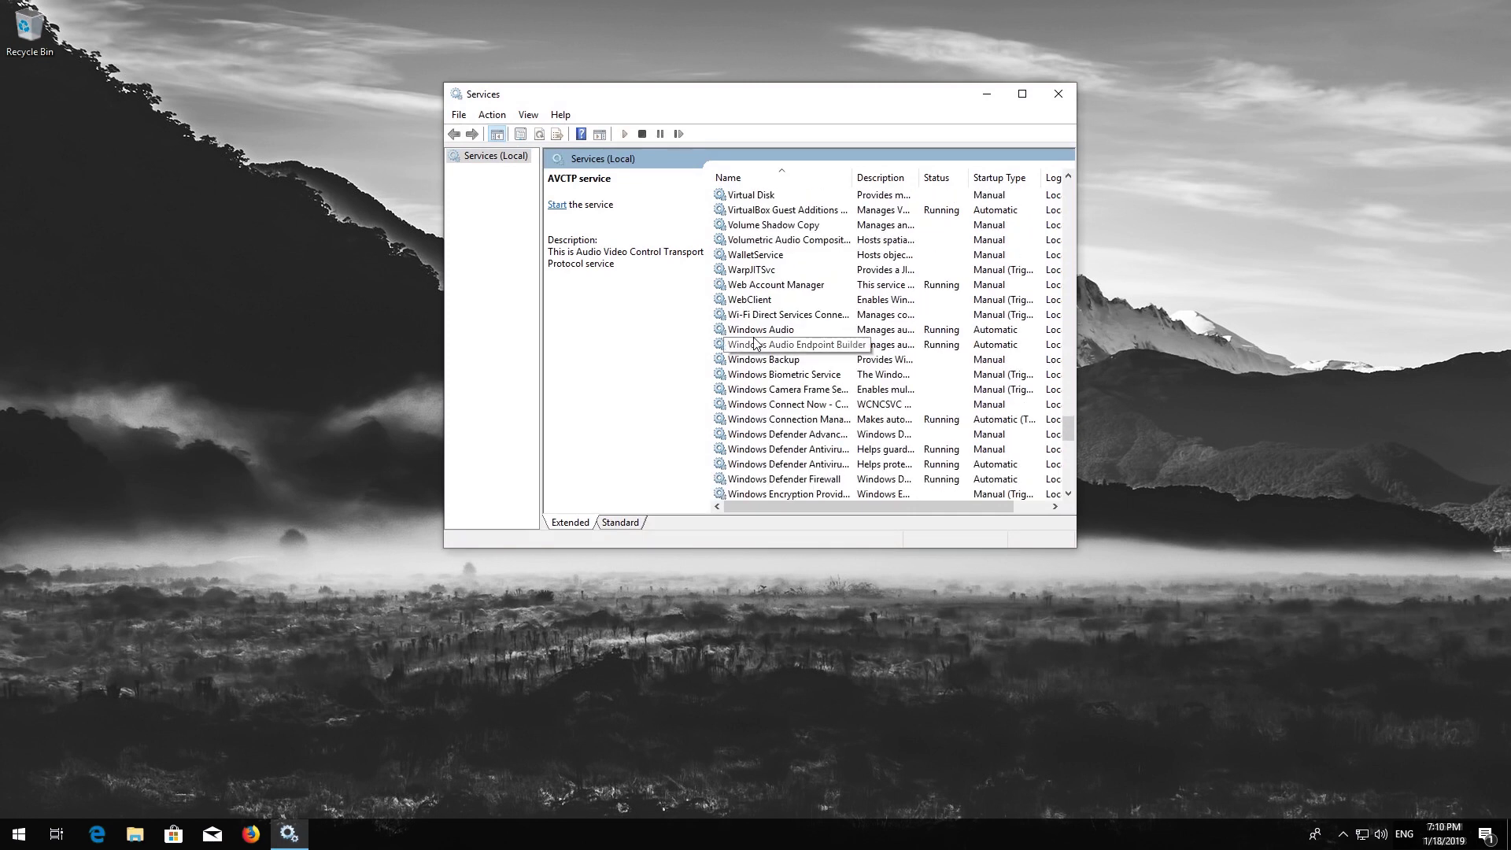
scroll(756, 344, "down", 10)
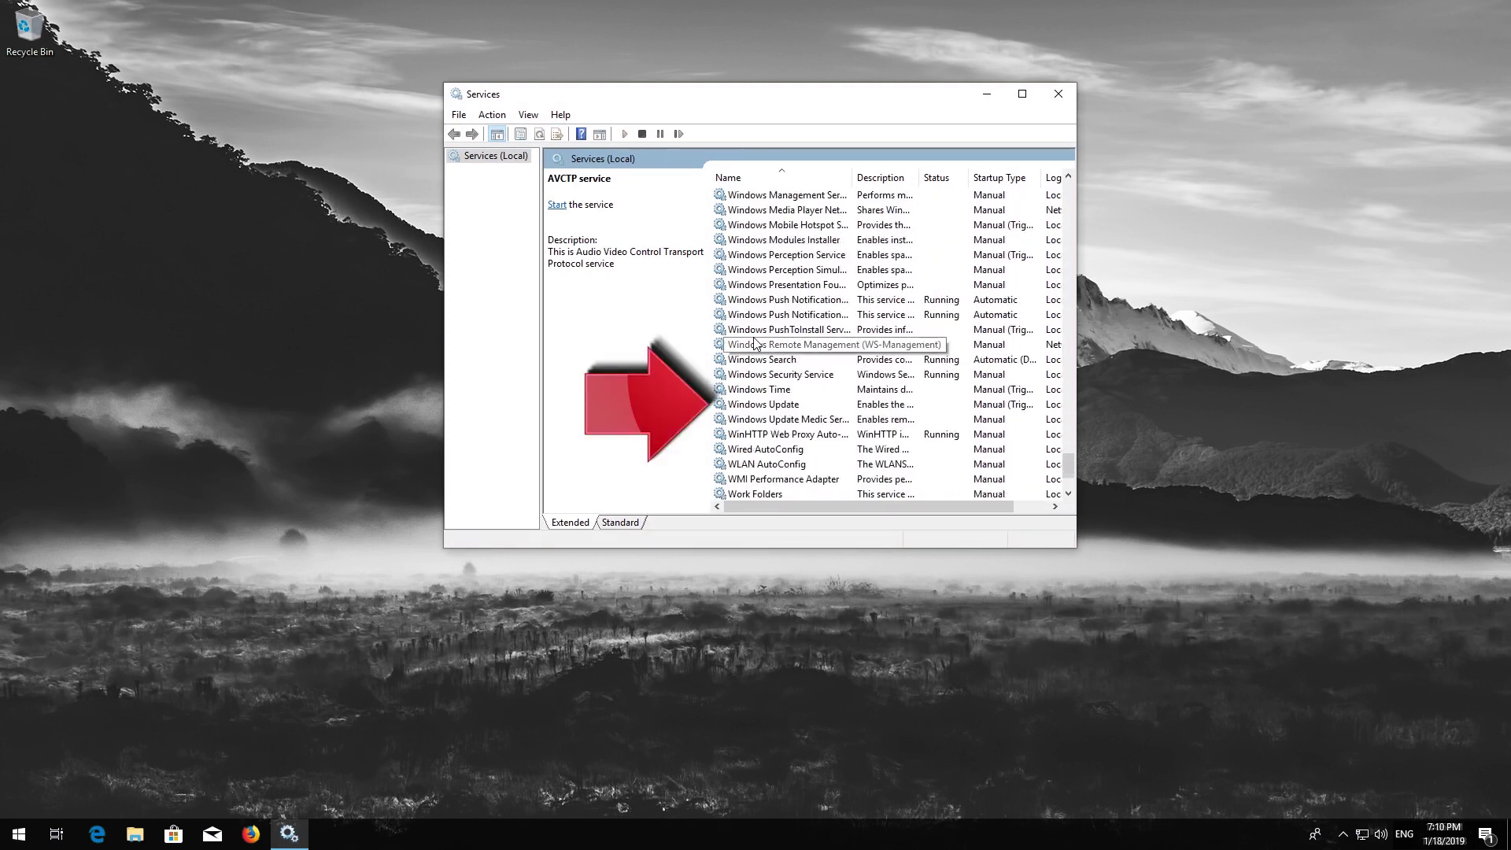
left_click(765, 408)
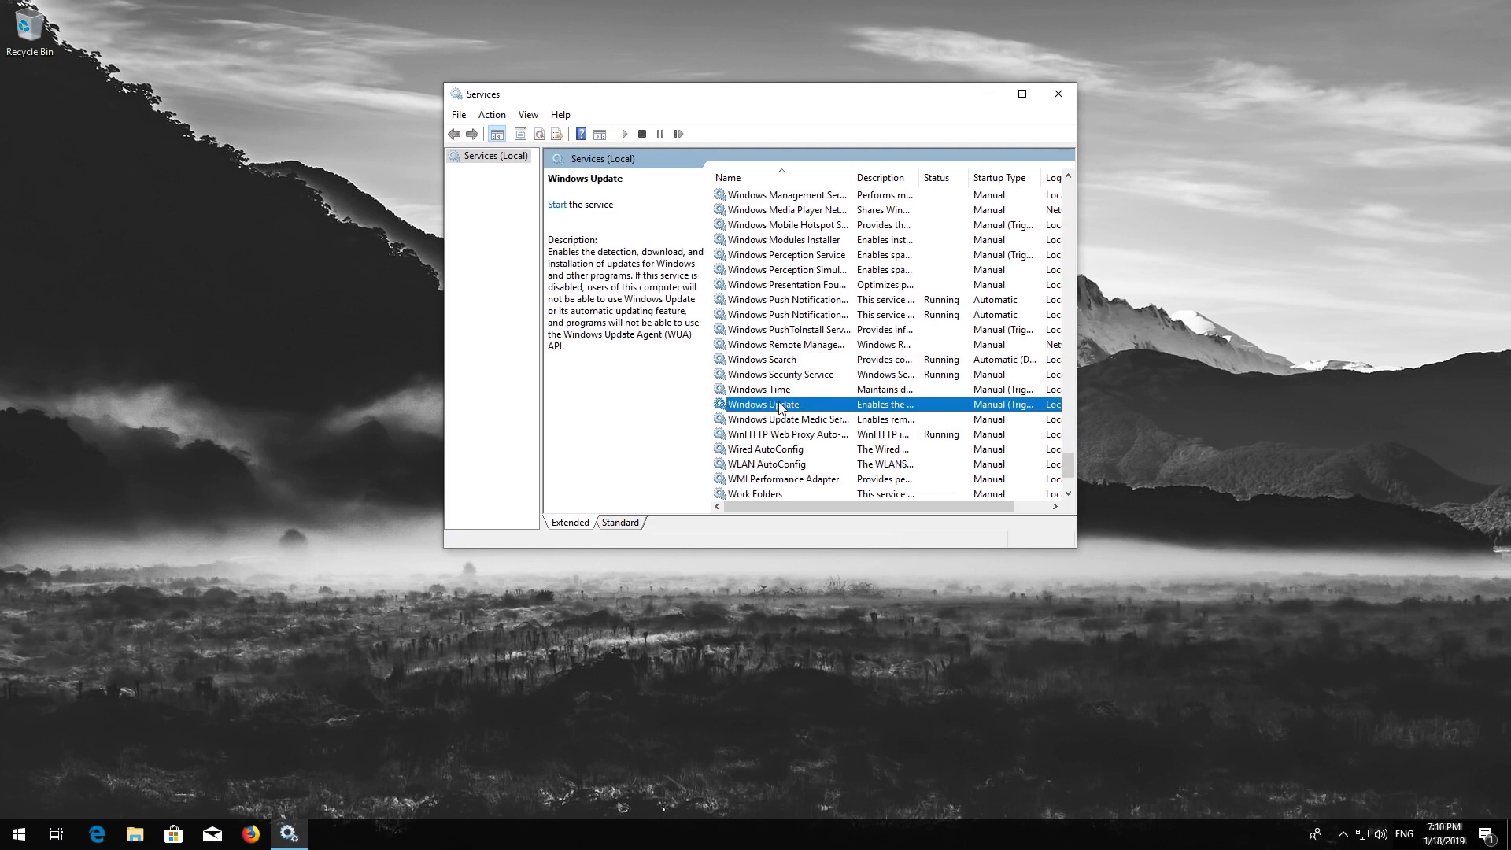
- Set the Windows Update service's startup type to Automatic in its properties, applying and confirming the change
right_click(781, 407)
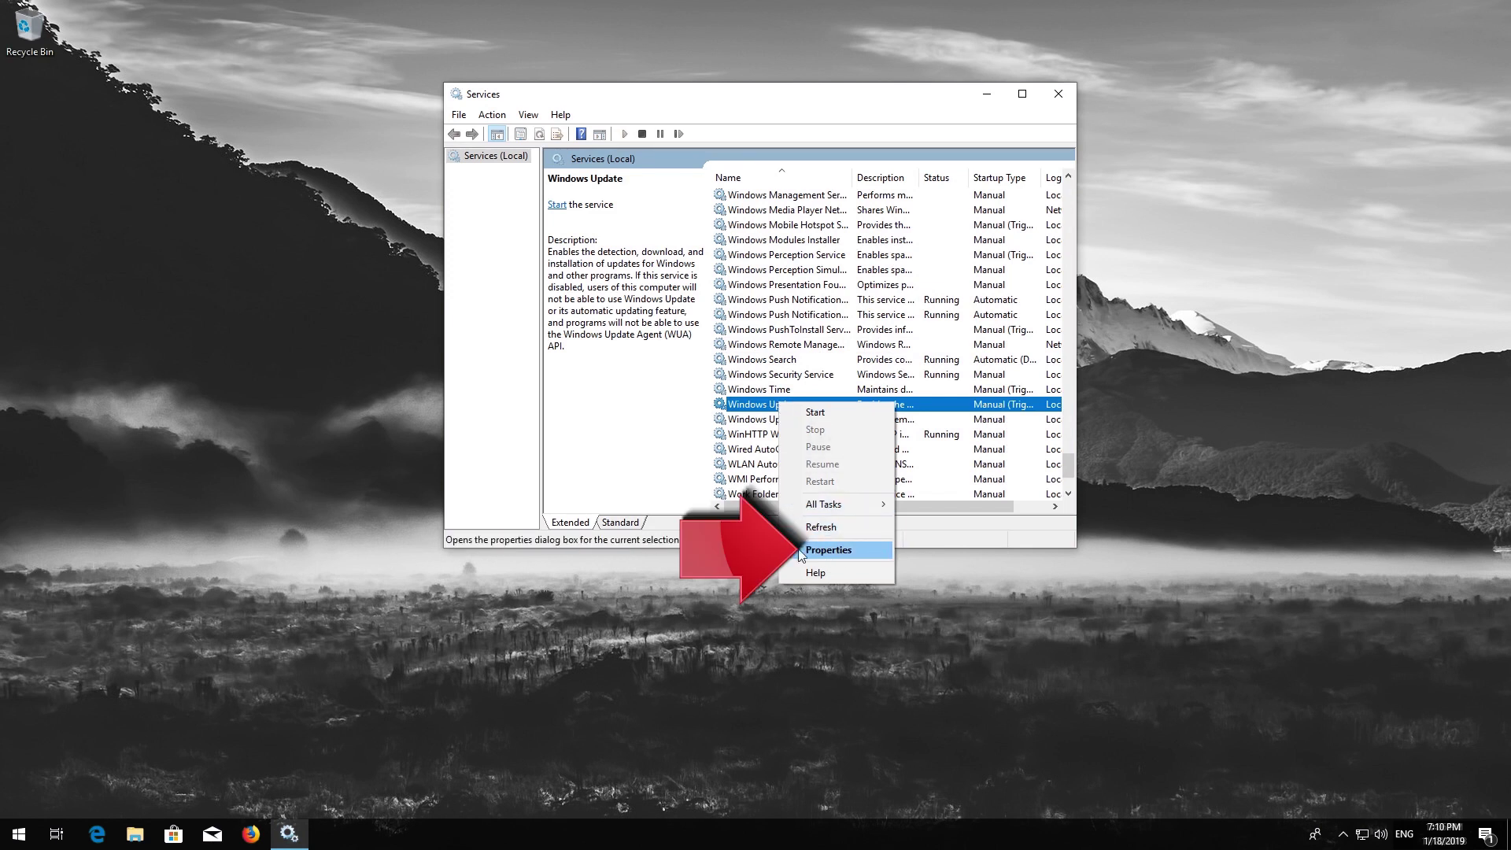
left_click(839, 550)
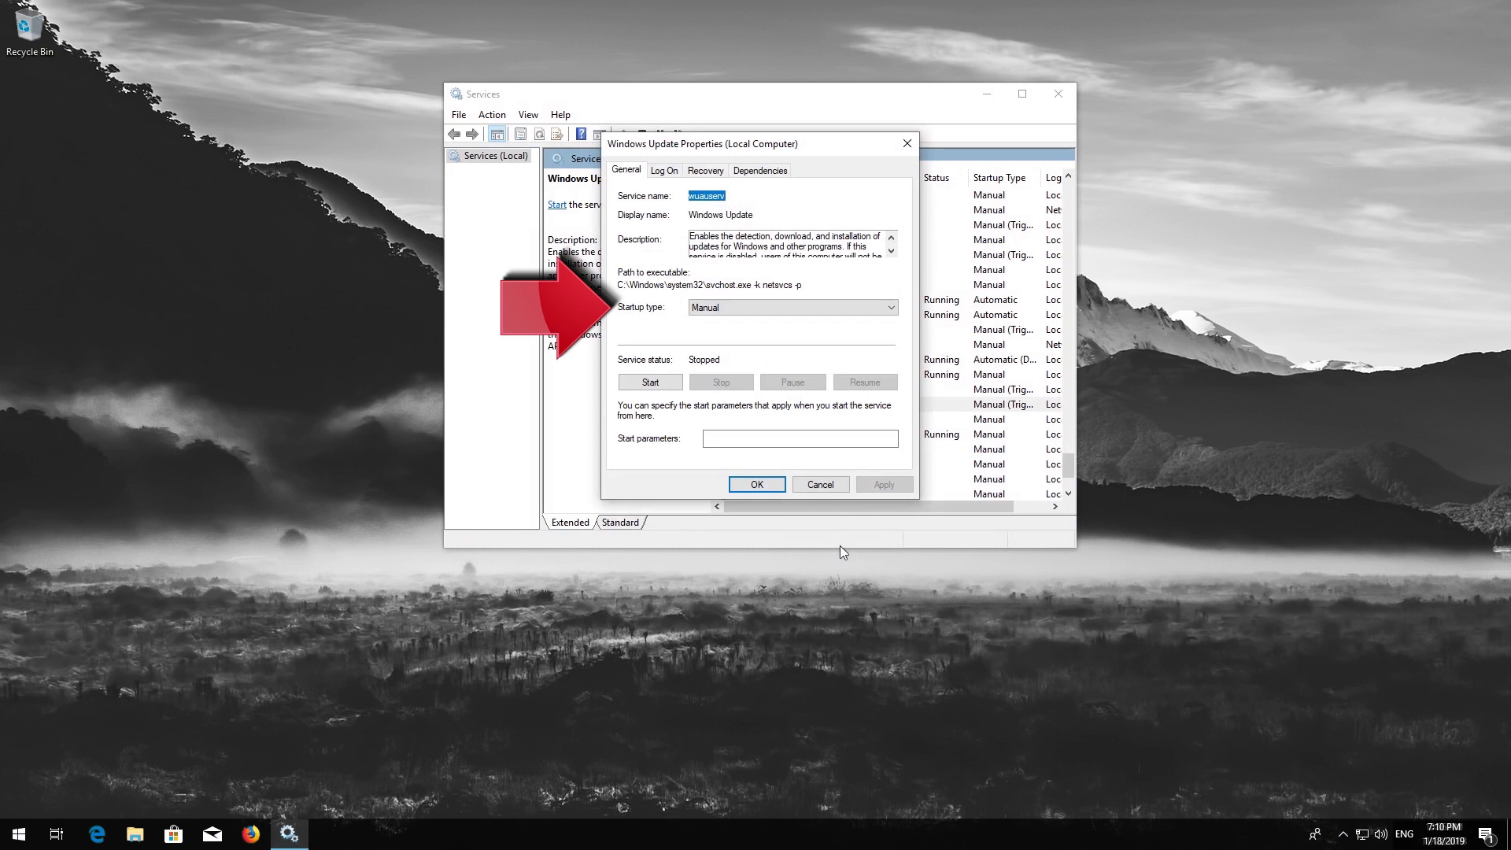
left_click(783, 314)
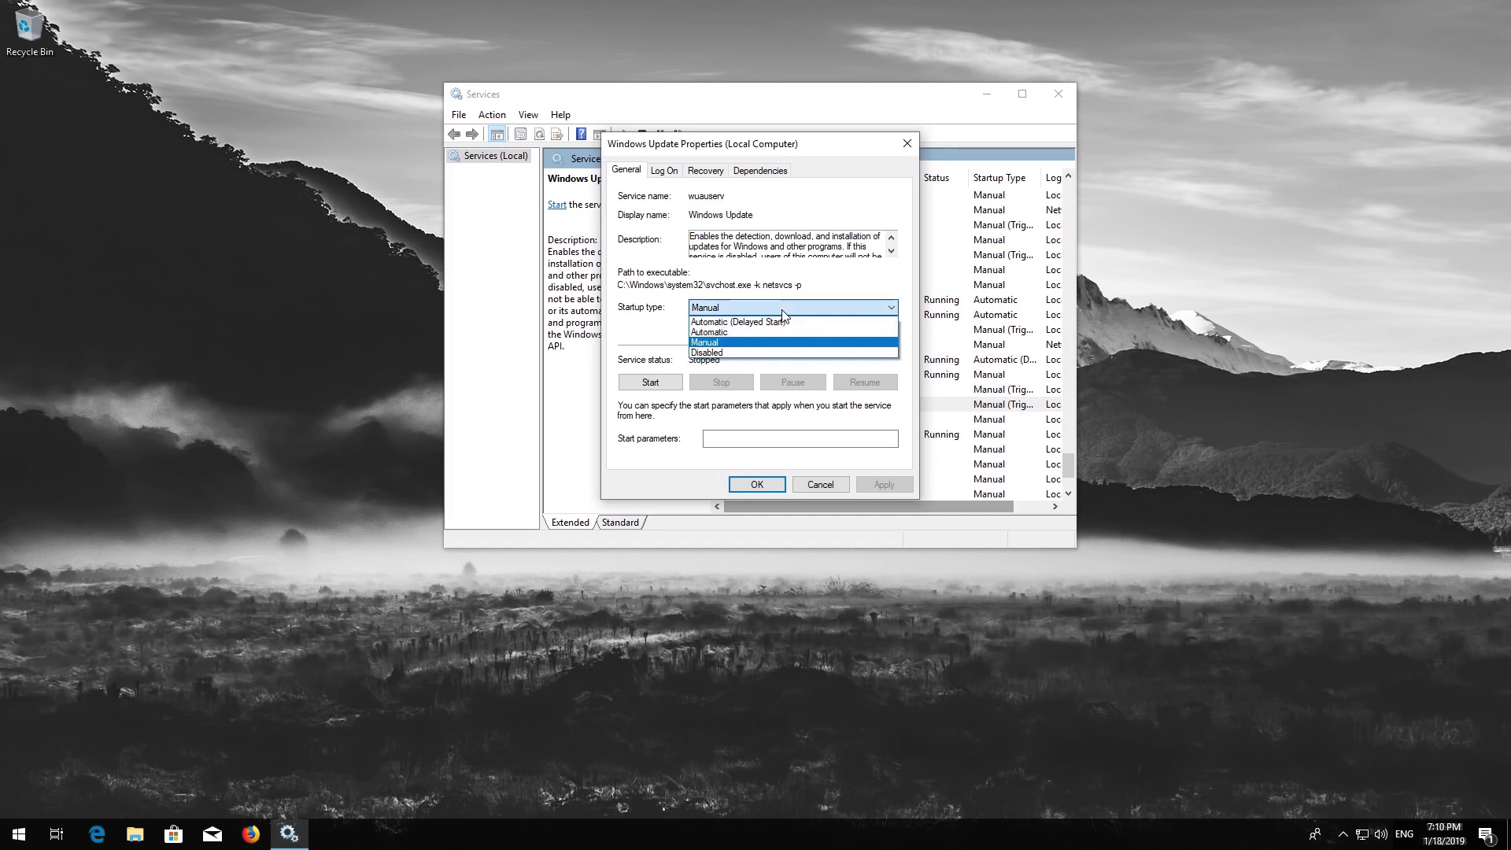
left_click(749, 332)
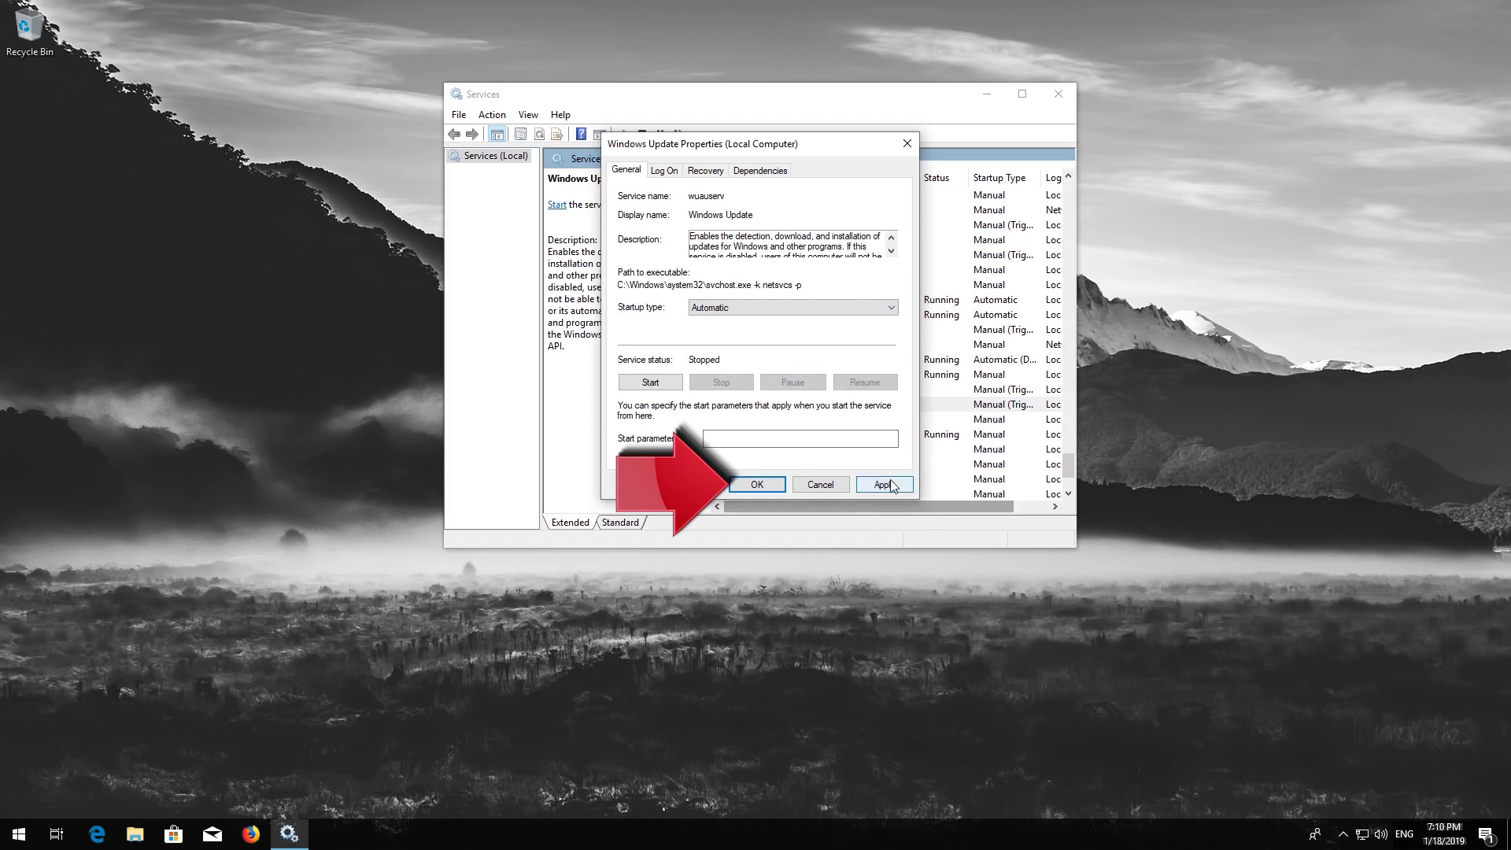
left_click(892, 485)
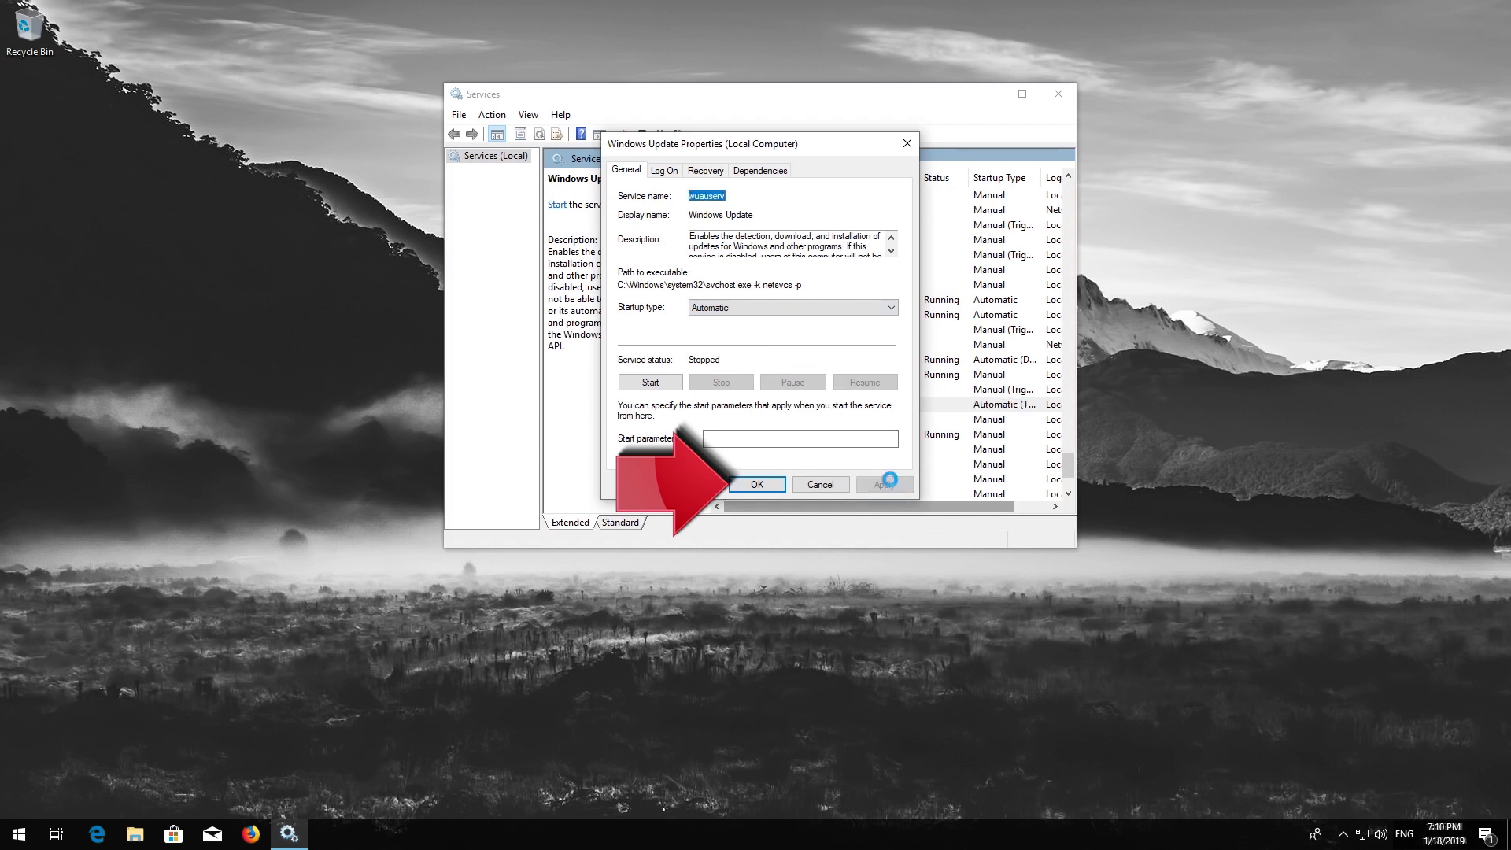
left_click(757, 485)
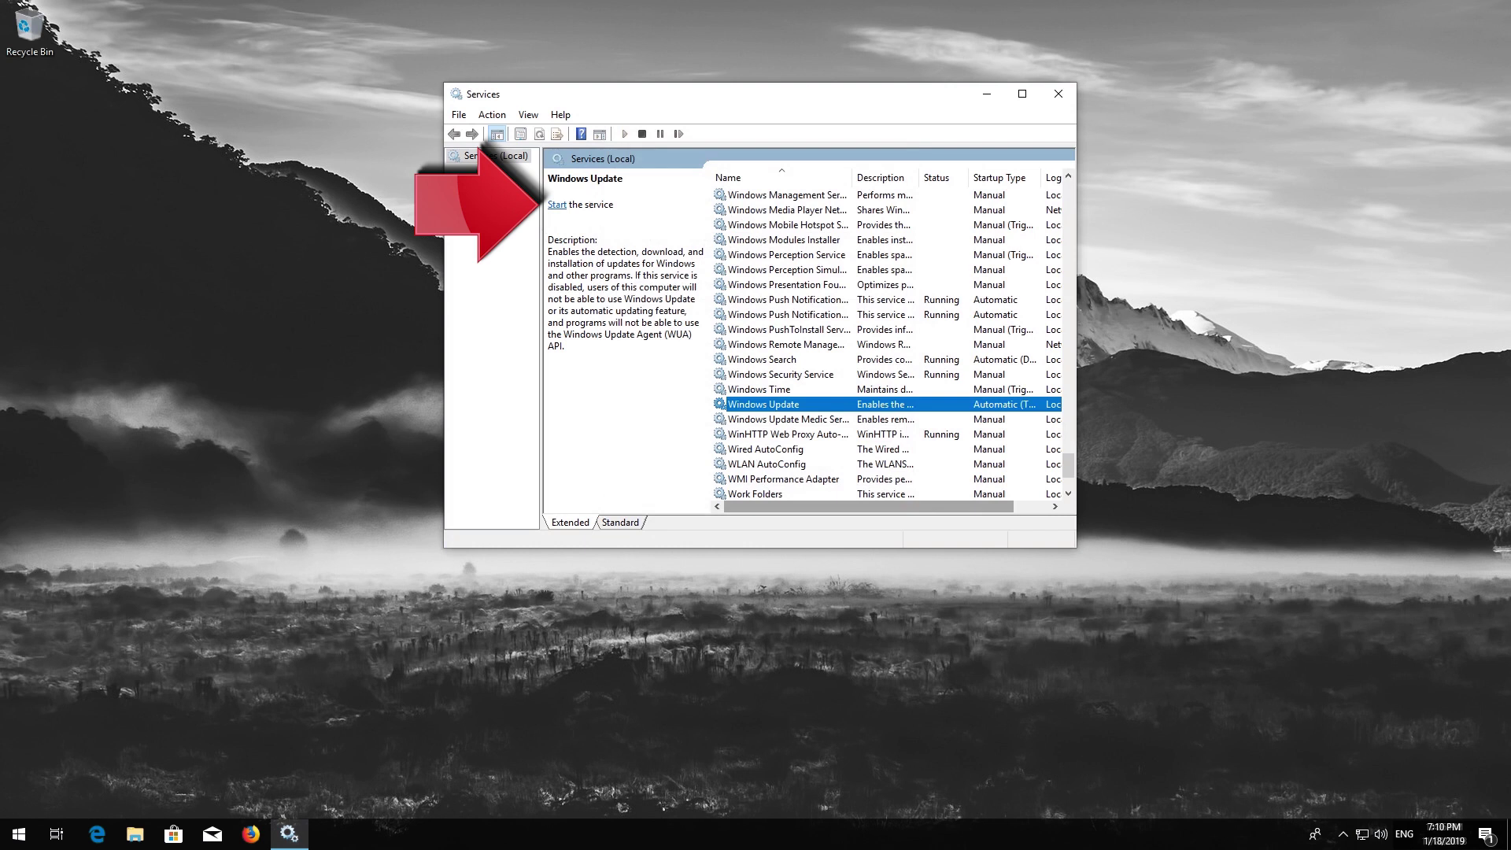
- Start and restart the Windows Update service, closing the Services window when finished
left_click(557, 204)
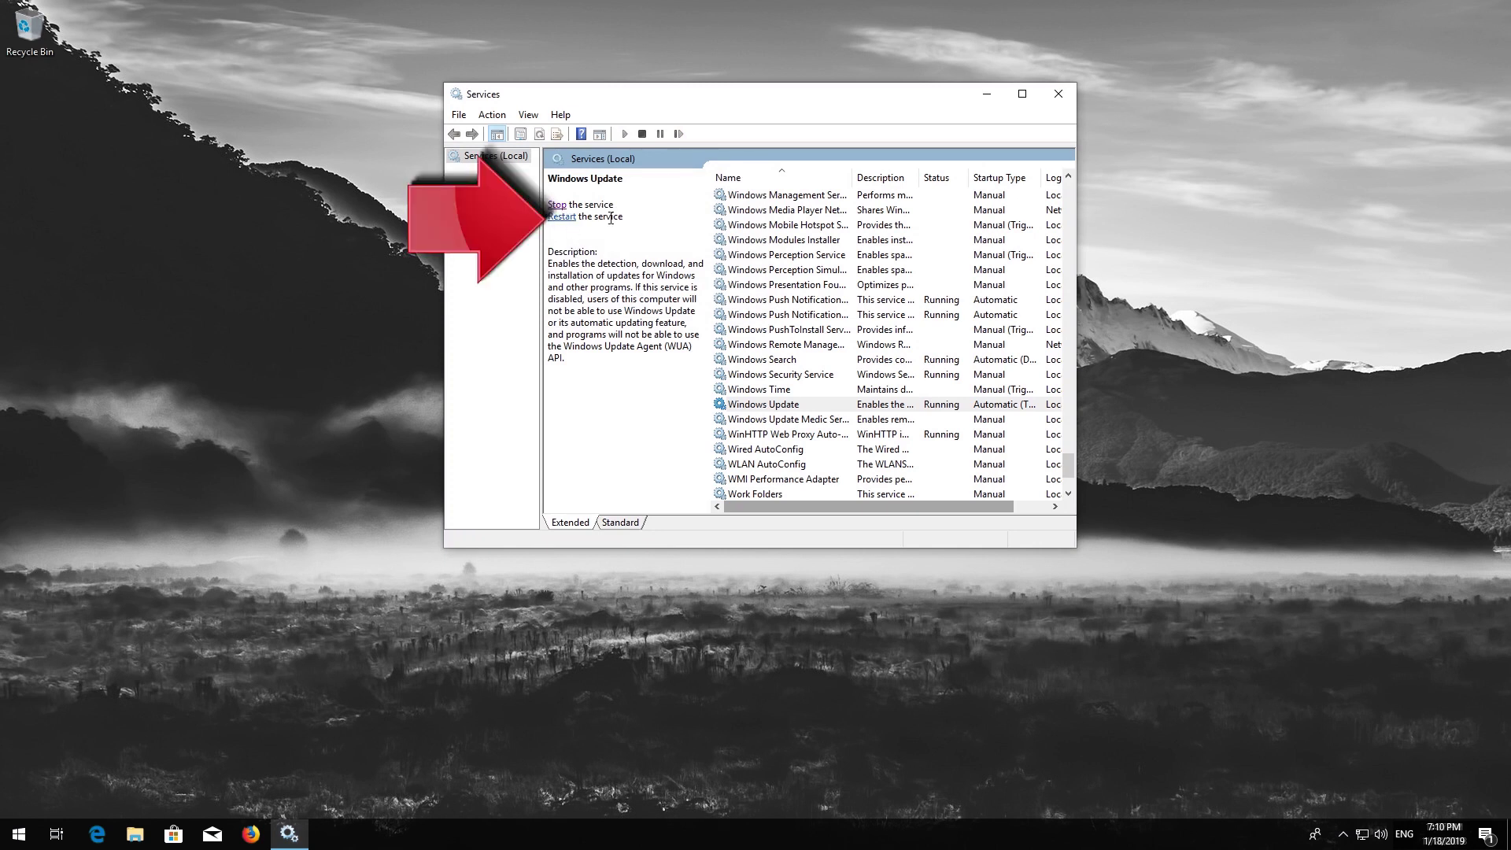
left_click(562, 217)
left_click(1058, 93)
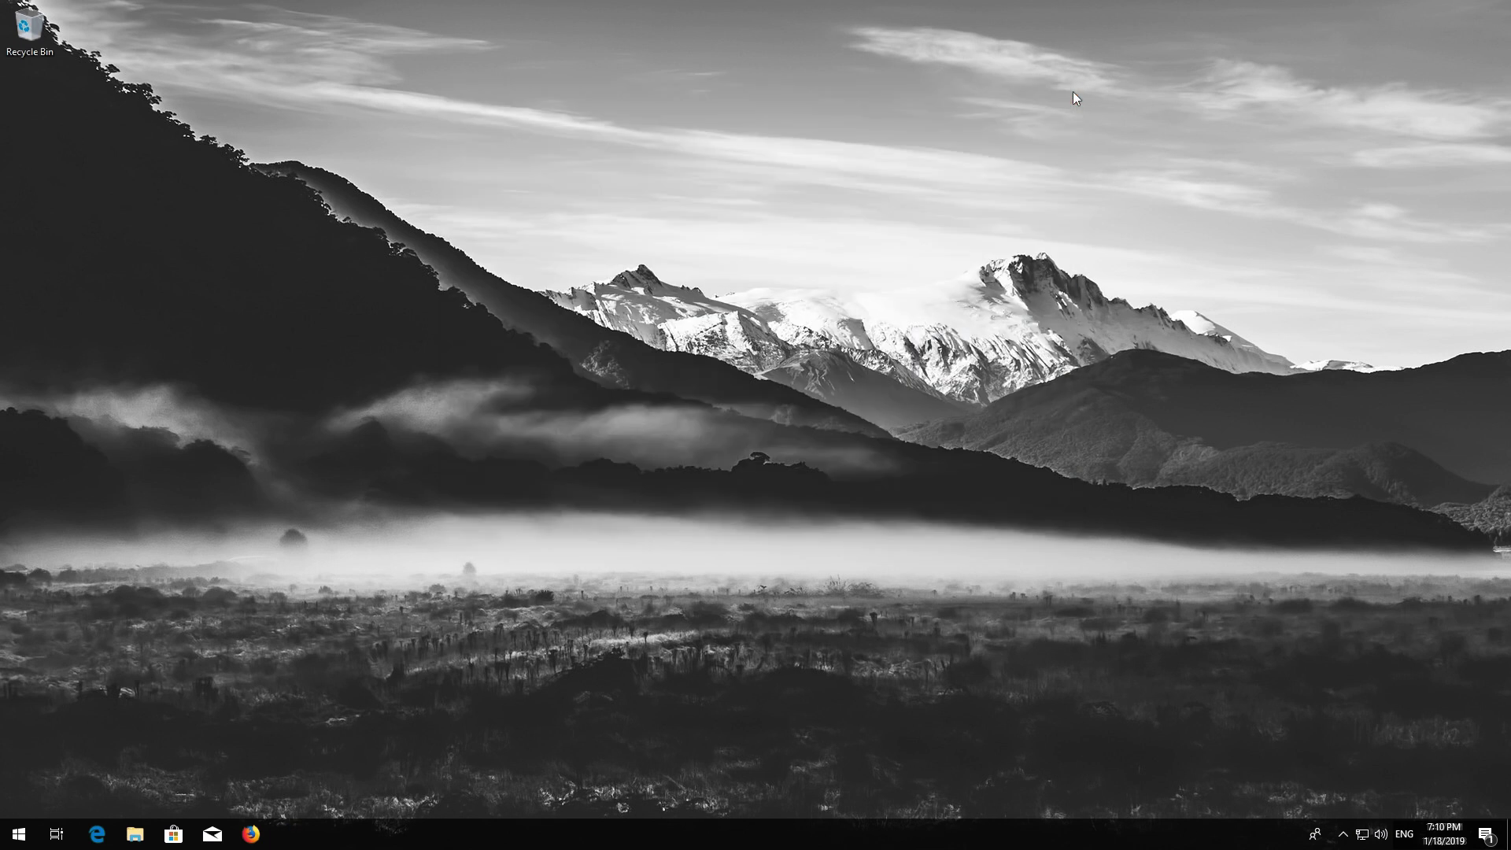
- Restart the computer
left_click(18, 833)
left_click(16, 815)
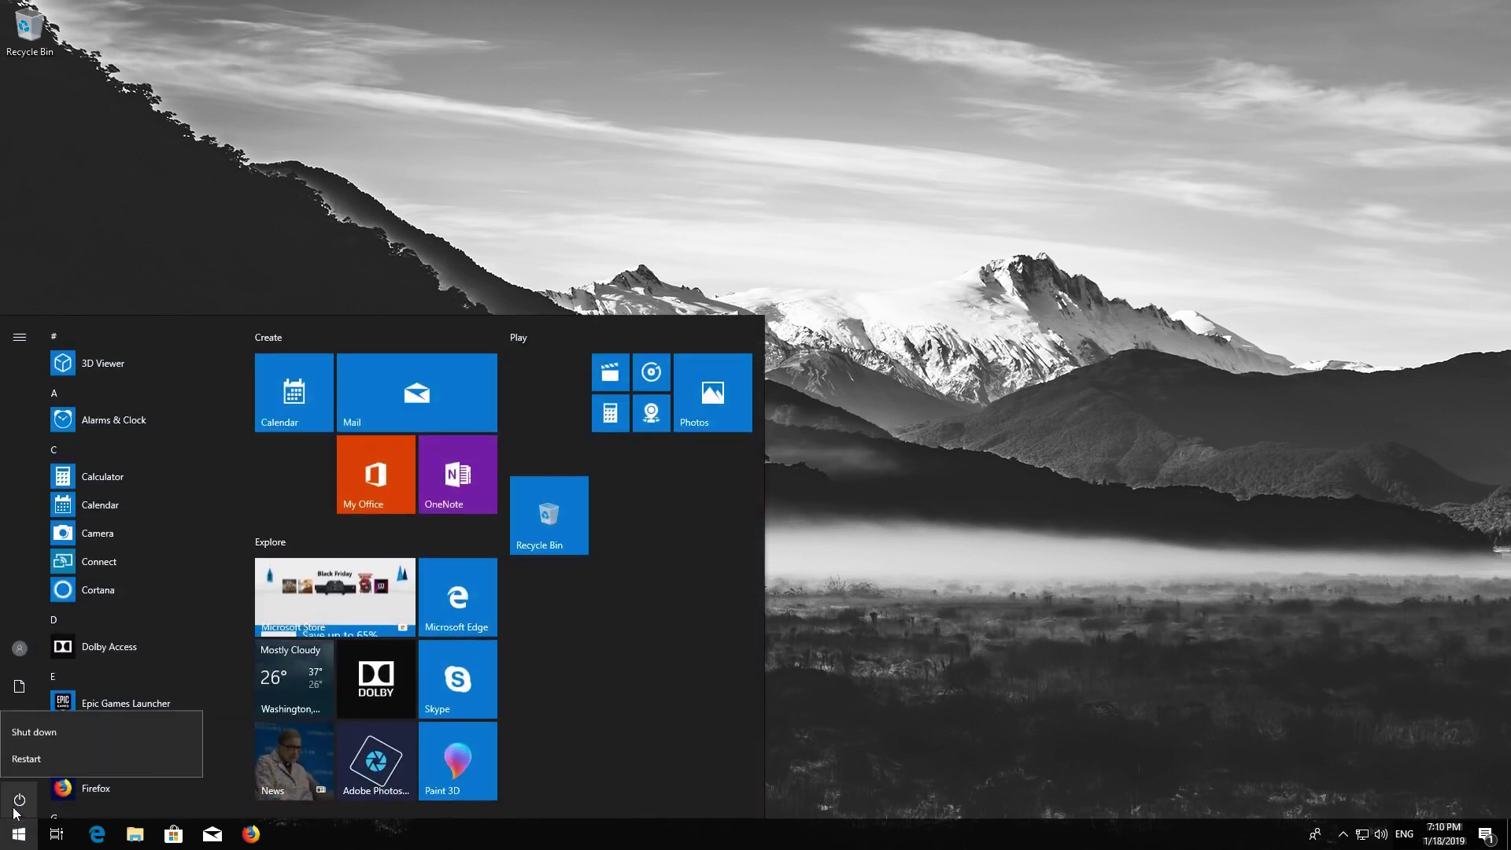
left_click(24, 763)
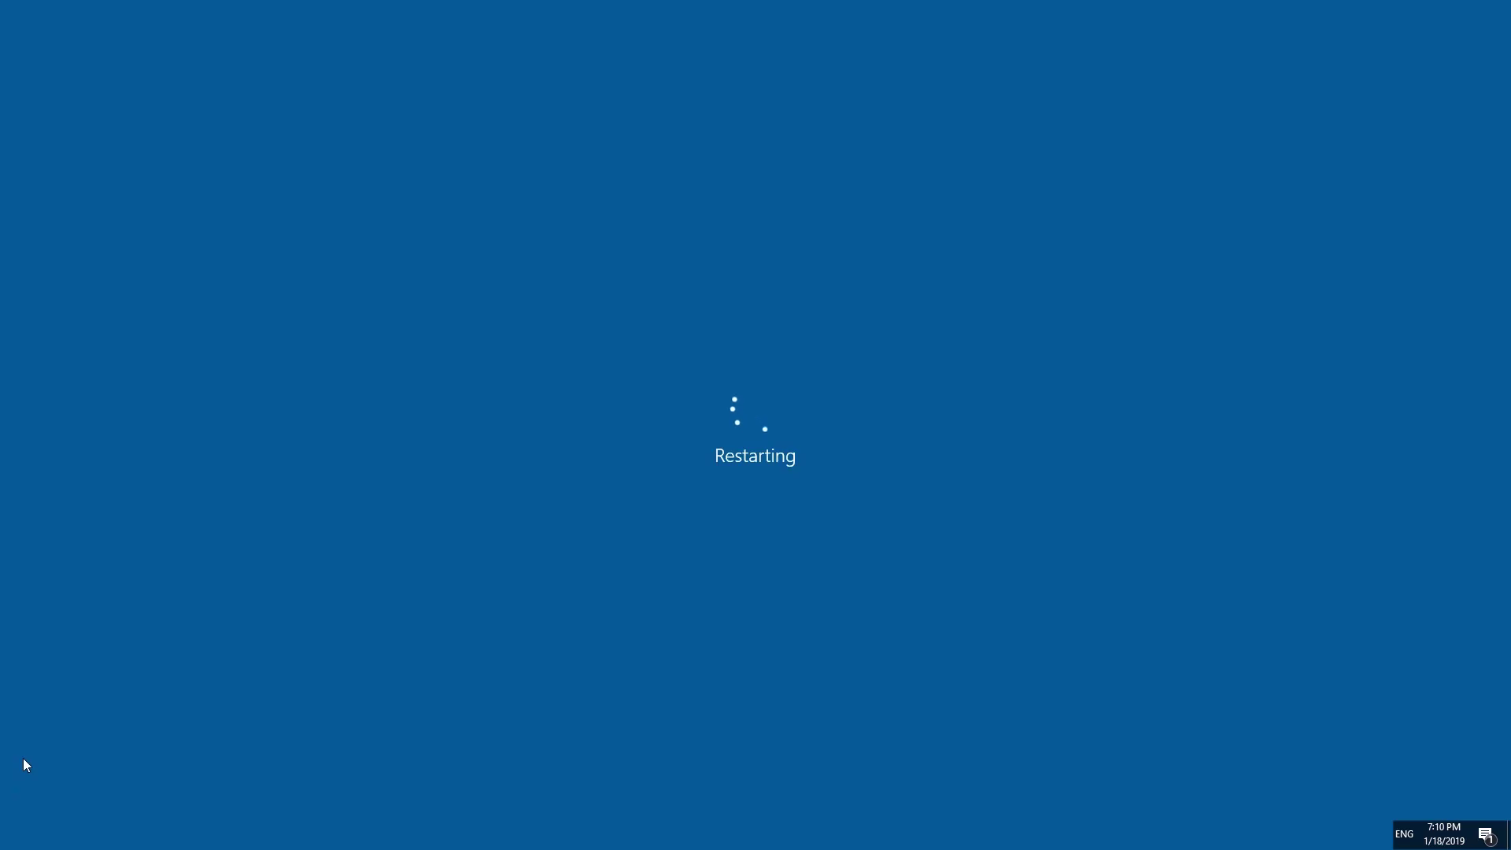